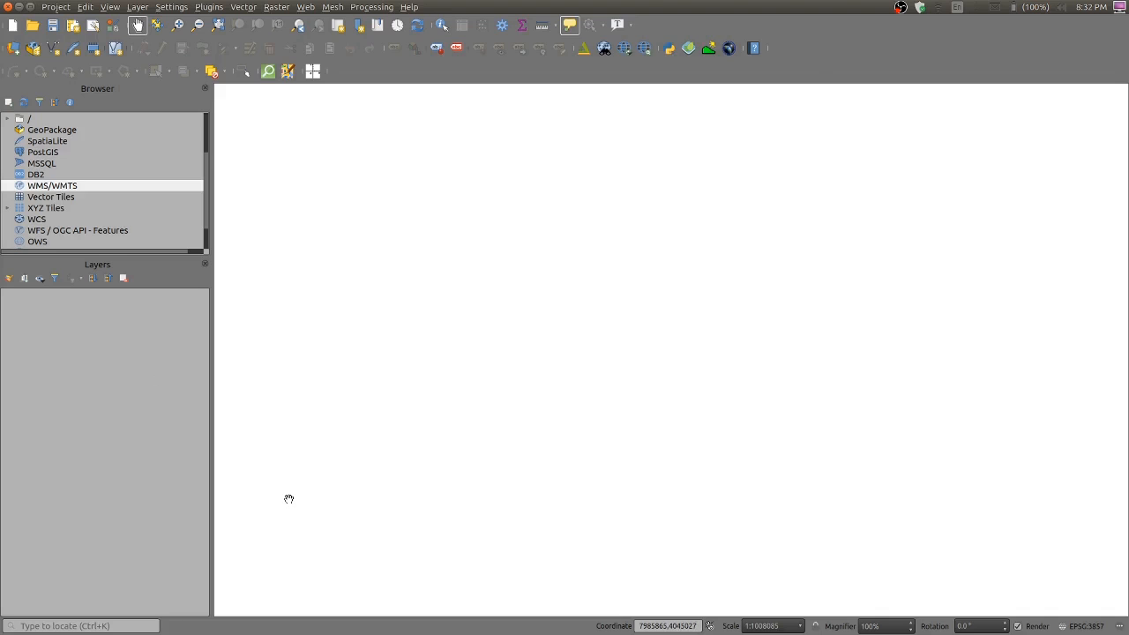
Step: Switch to Firefox and open the QGIS project's download page from the Google search results
key("alt+Tab")
key("alt+Tab")
key("alt+Tab")
key("alt+Tab")
key("alt+Tab")
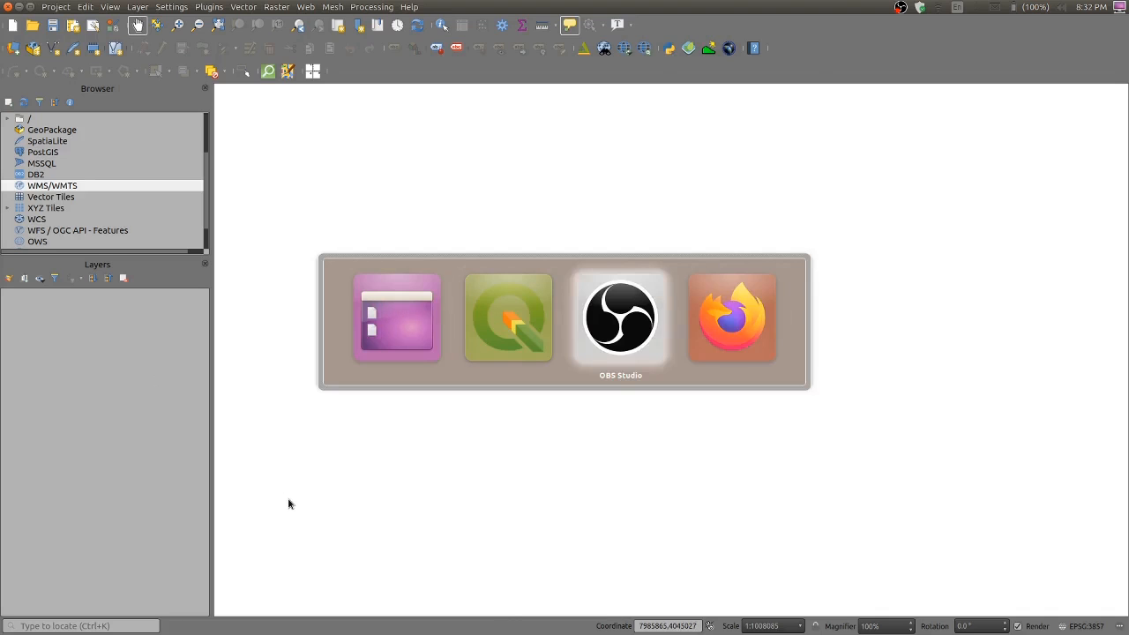
key("alt+Tab")
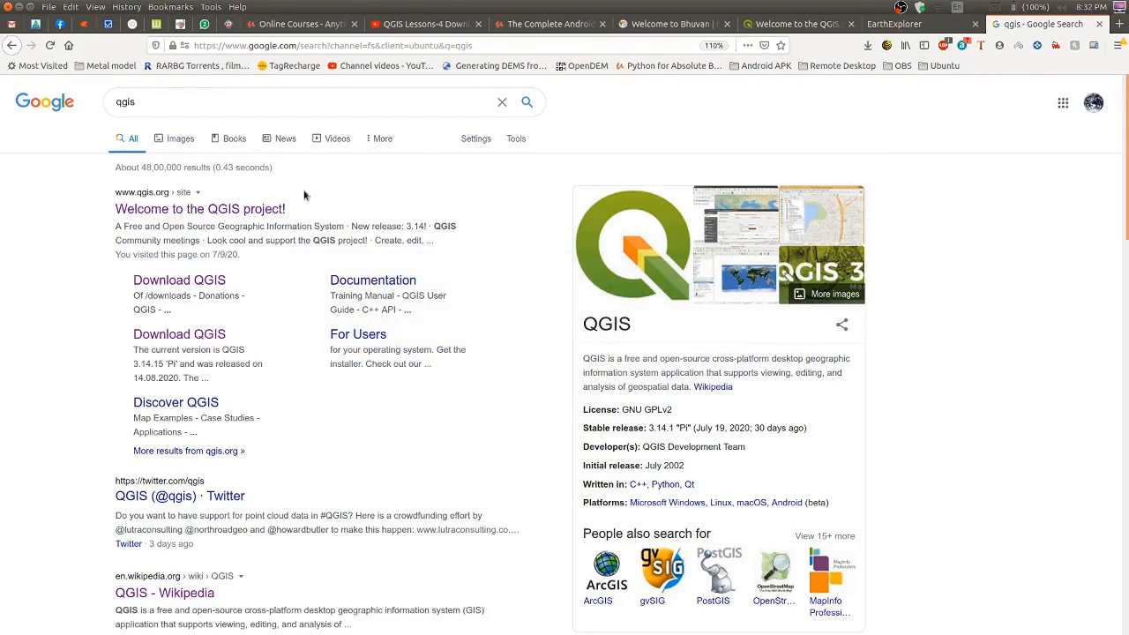
left_click(211, 210)
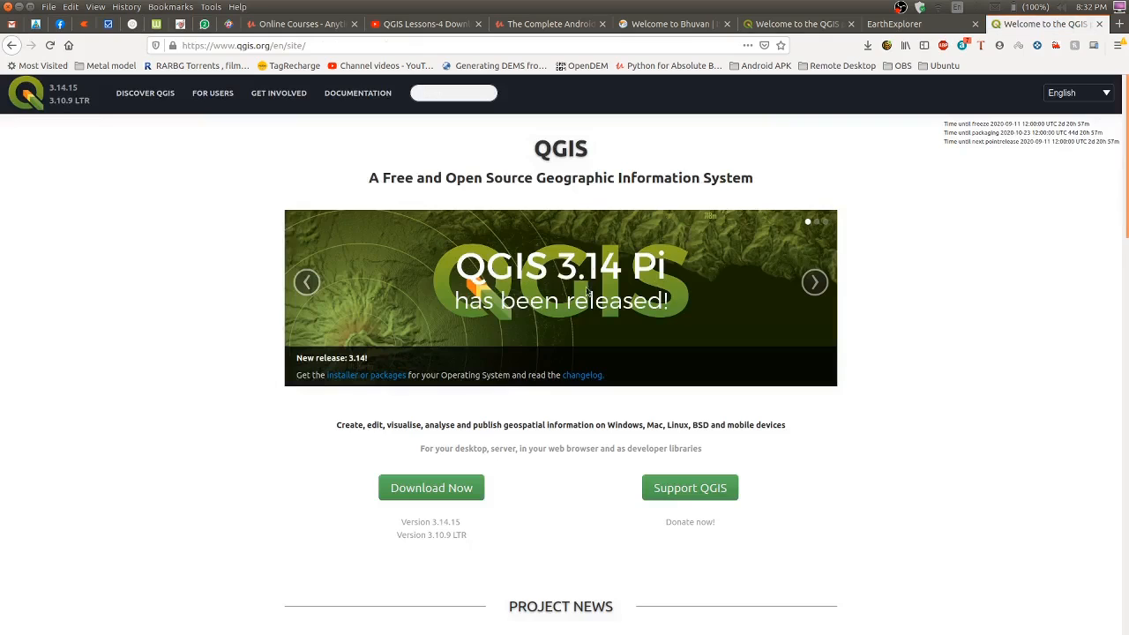
left_click(424, 488)
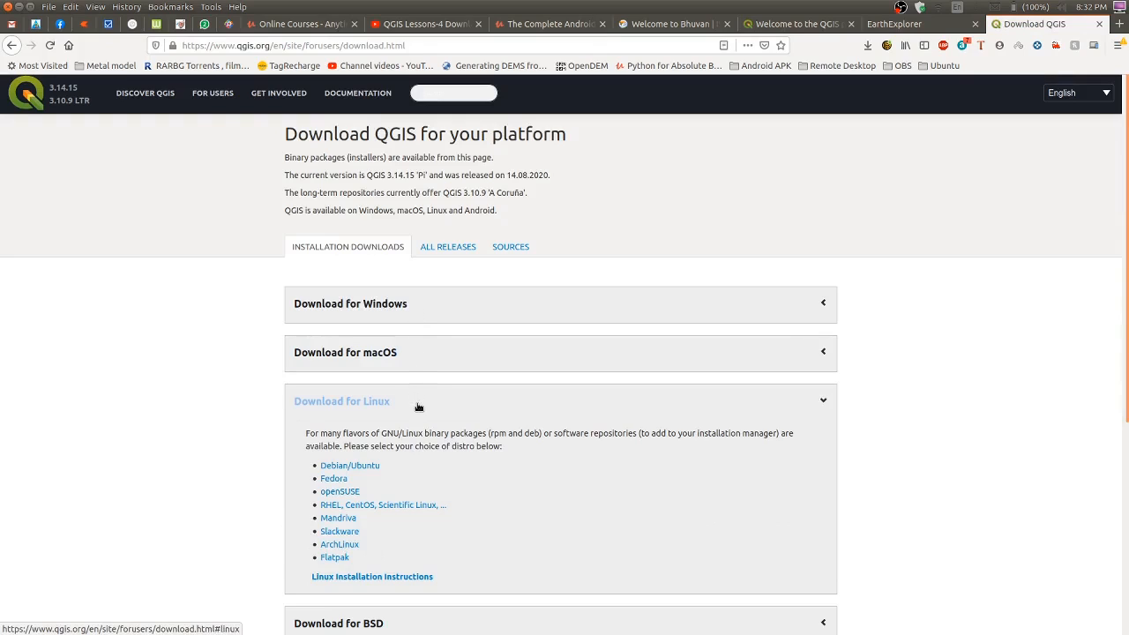
Step: Show the Windows downloads and locate the QGIS Standalone Installer Version 3.14 (64 bit)
left_click(432, 311)
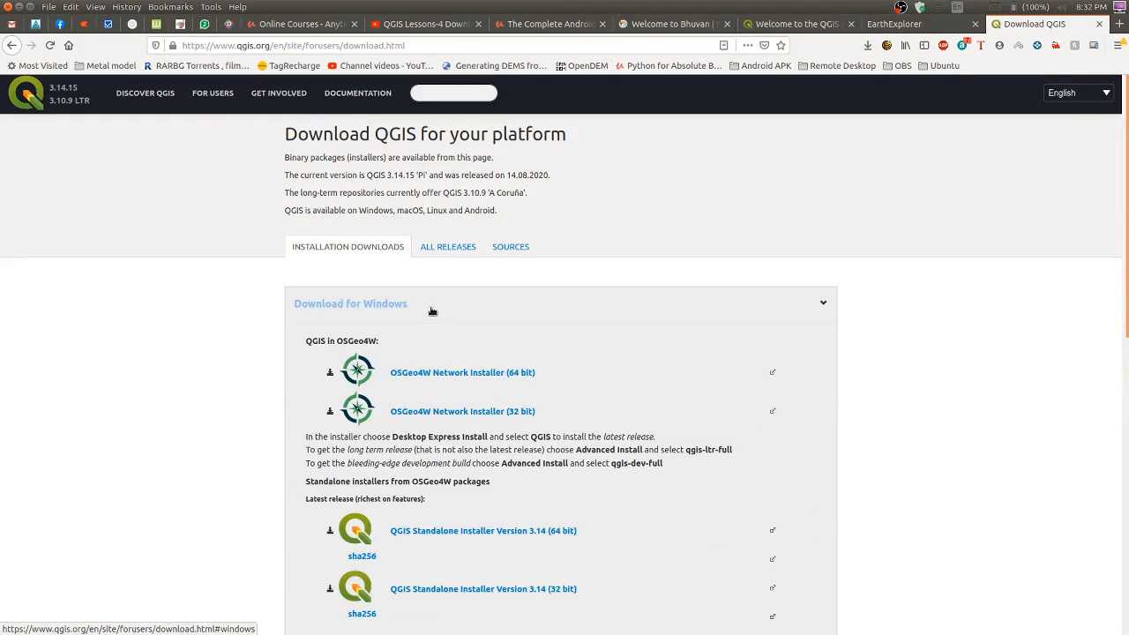
scroll(437, 308, "down", 5)
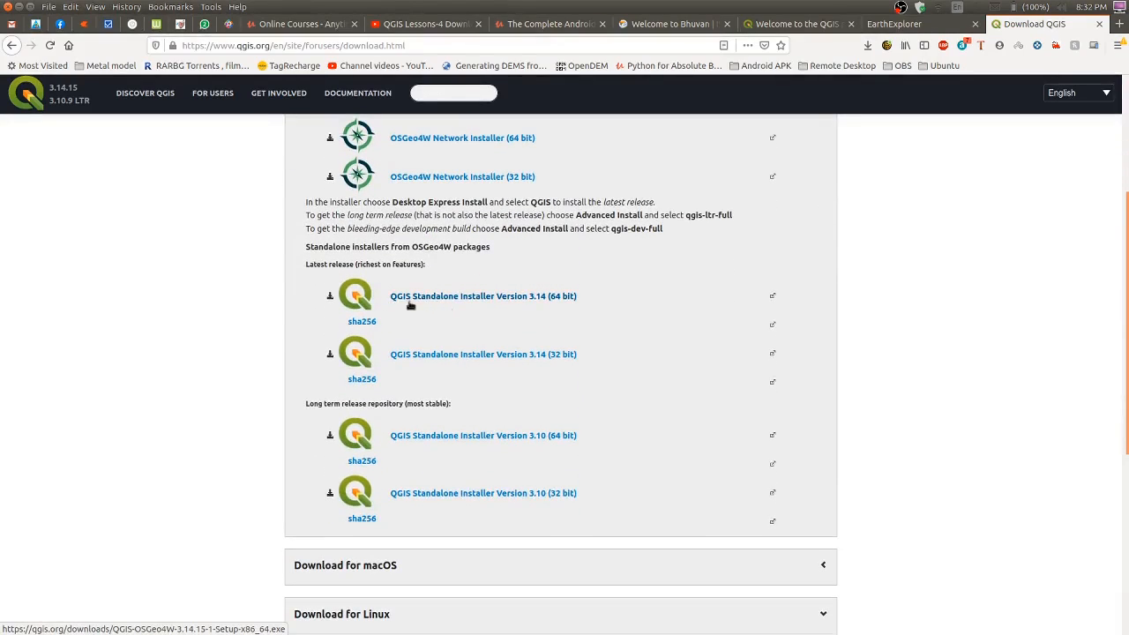
left_click(479, 296)
left_click(443, 301)
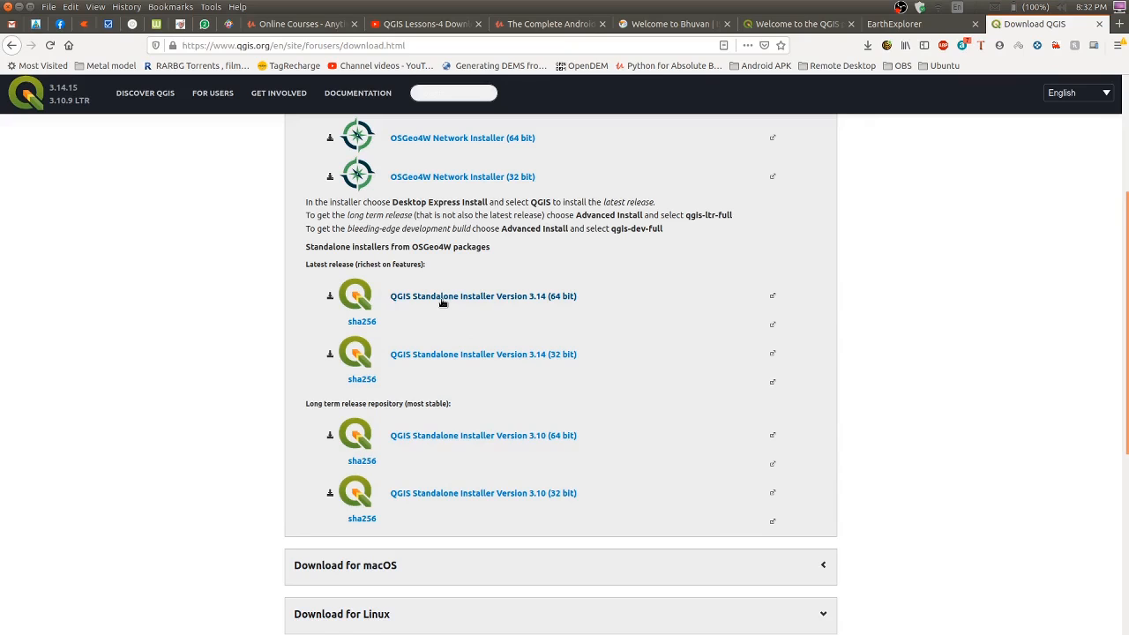
left_click(790, 27)
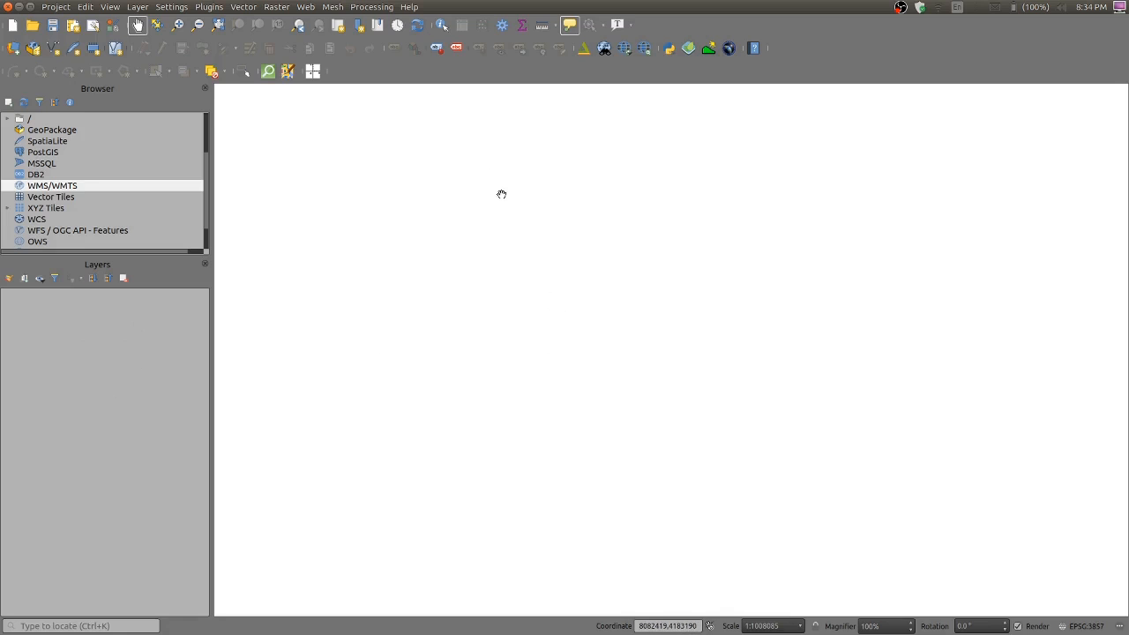
Step: Look through the project, editing, view, plugin, raster, mesh, processing and help commands available in QGIS
left_click(58, 8)
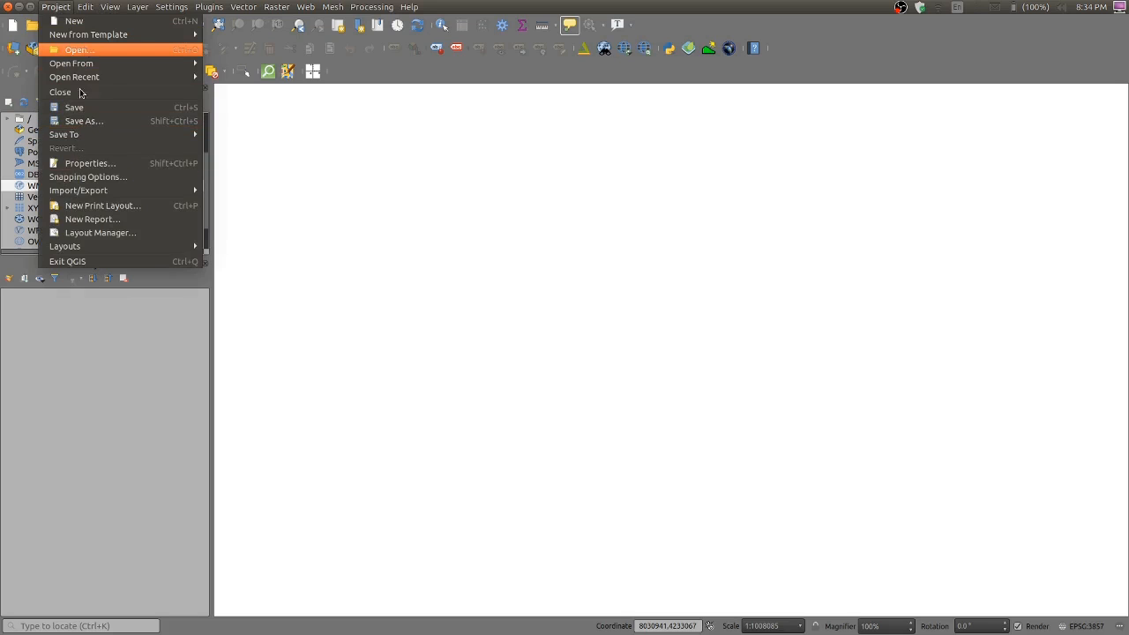
mouse_move(88, 8)
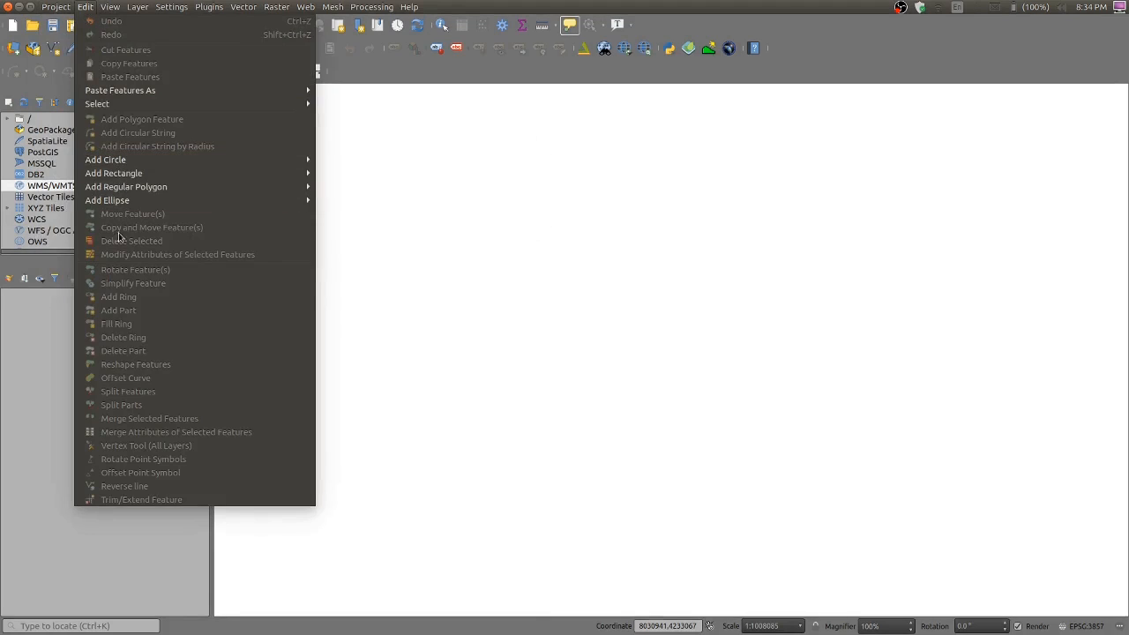
mouse_move(157, 106)
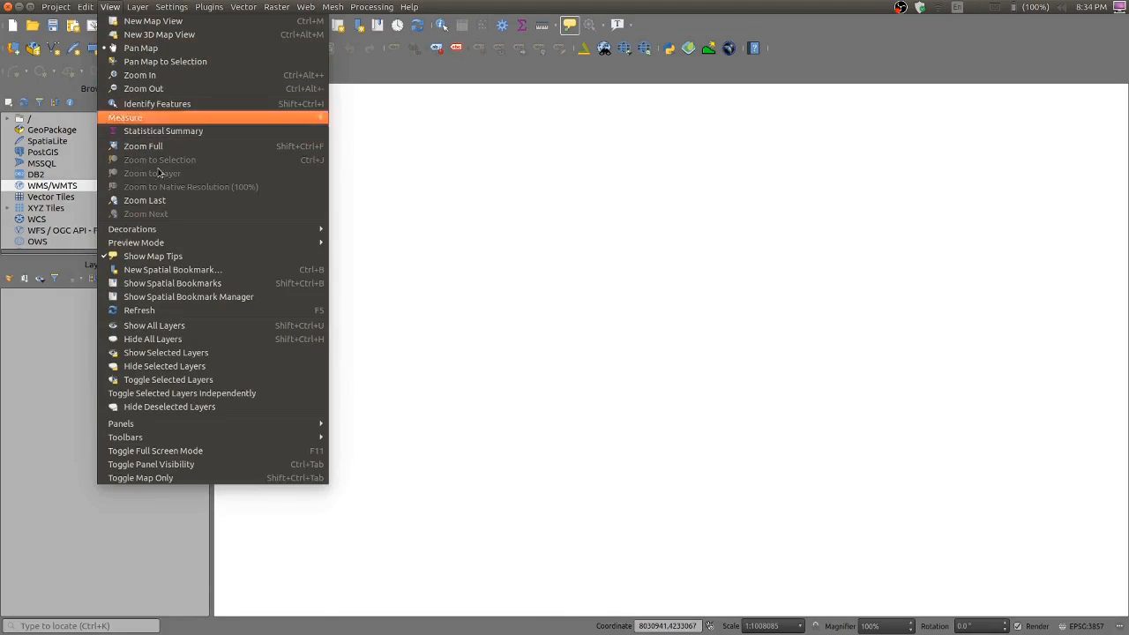
mouse_move(194, 9)
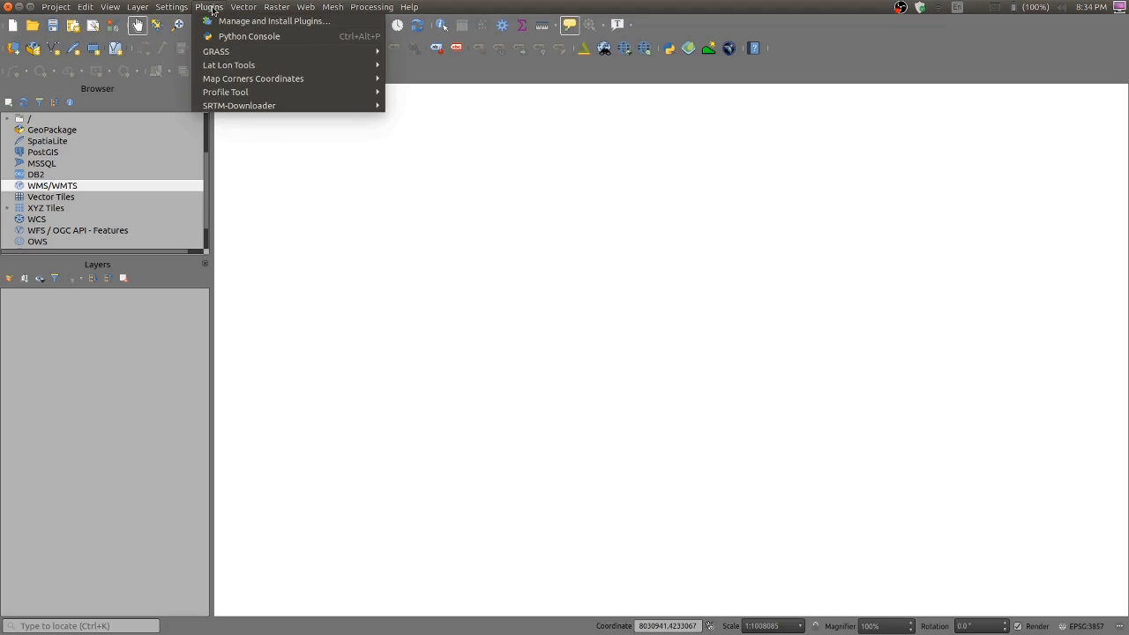
left_click(211, 10)
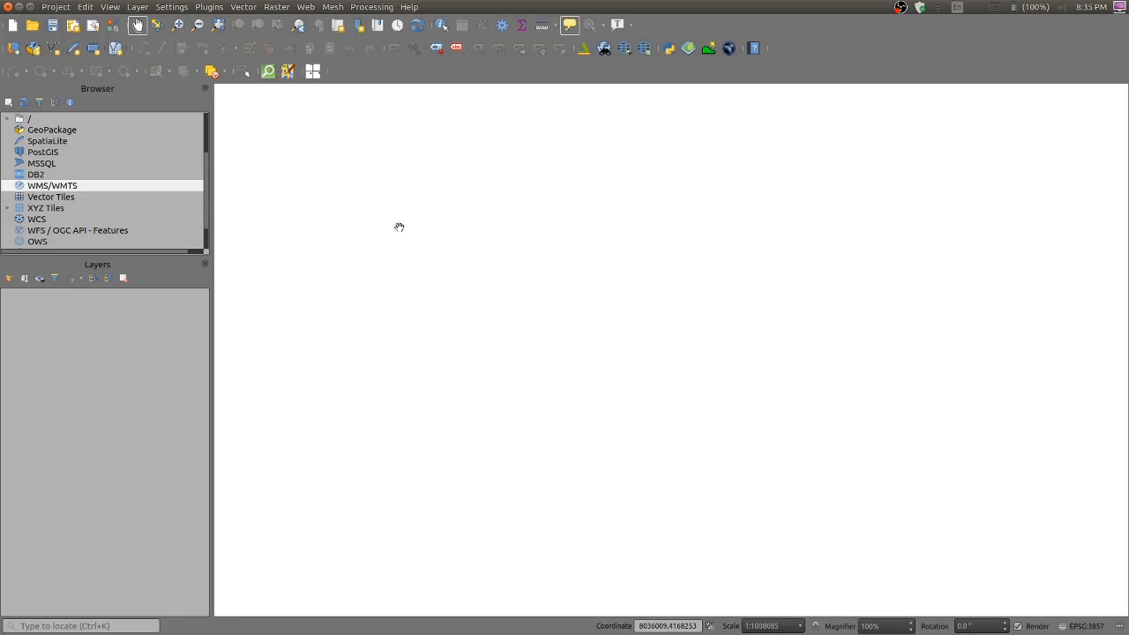
left_click(216, 10)
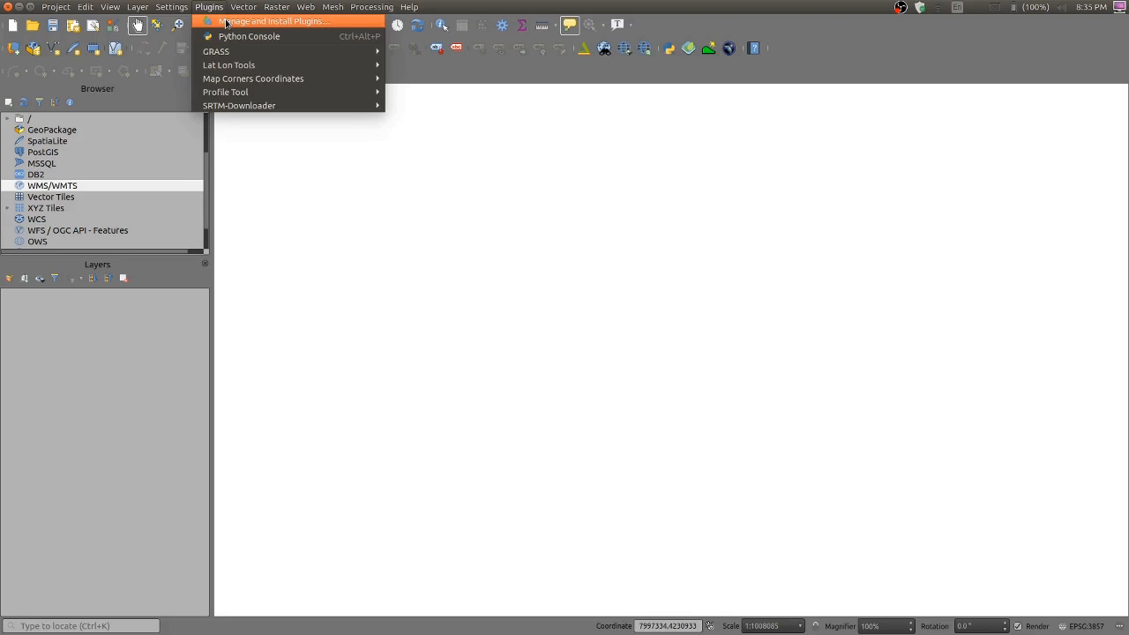
mouse_move(244, 9)
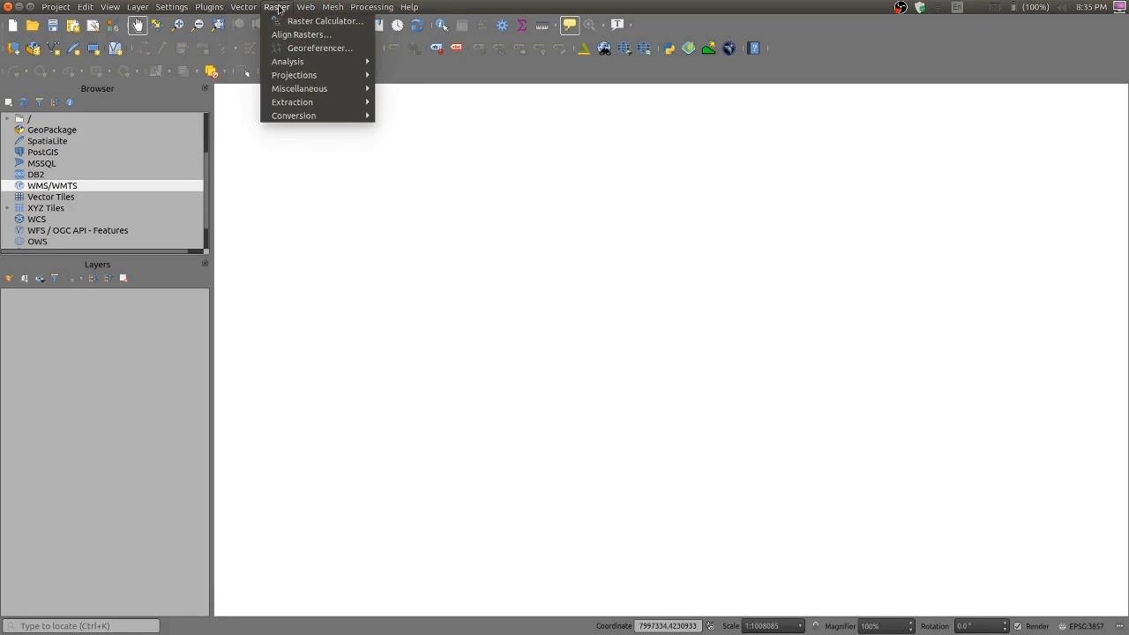
mouse_move(305, 9)
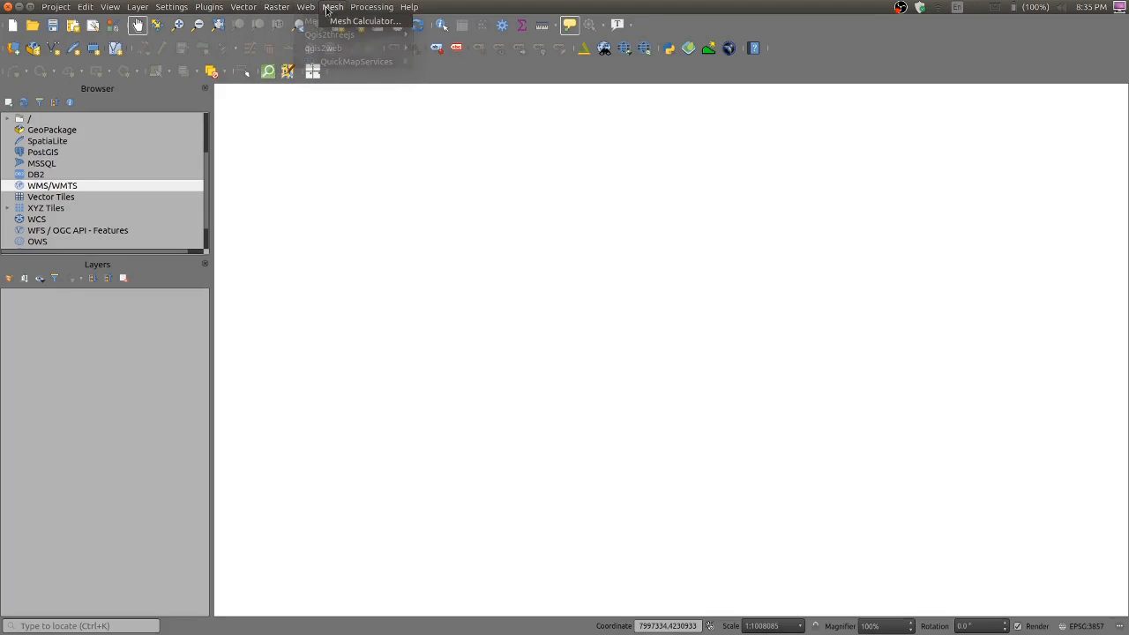
mouse_move(370, 10)
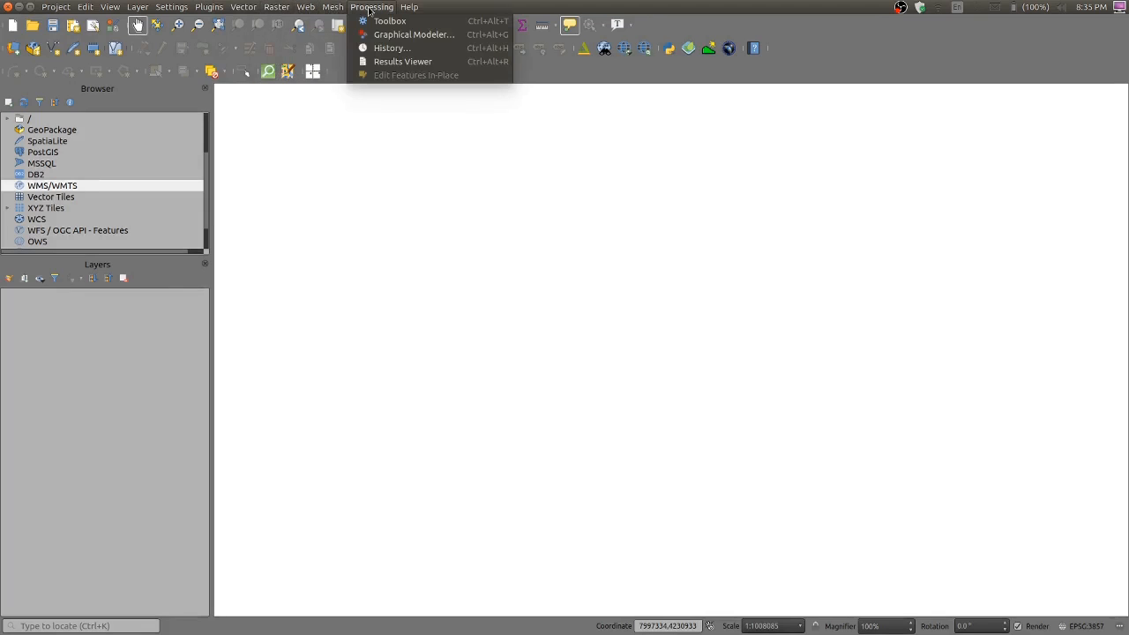
mouse_move(405, 8)
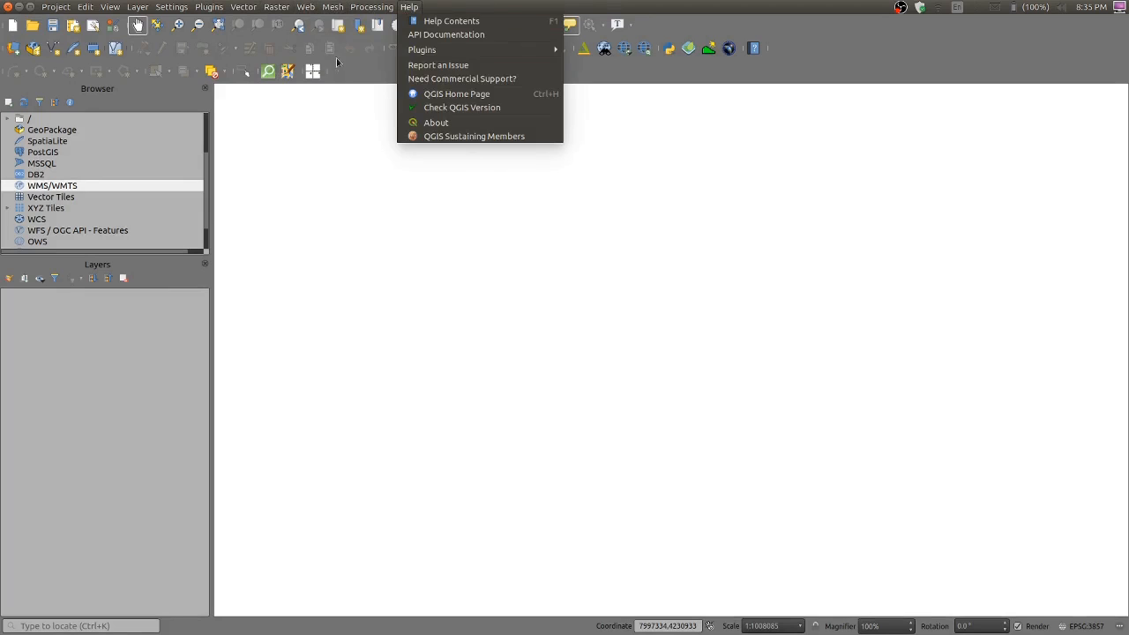
left_click(327, 219)
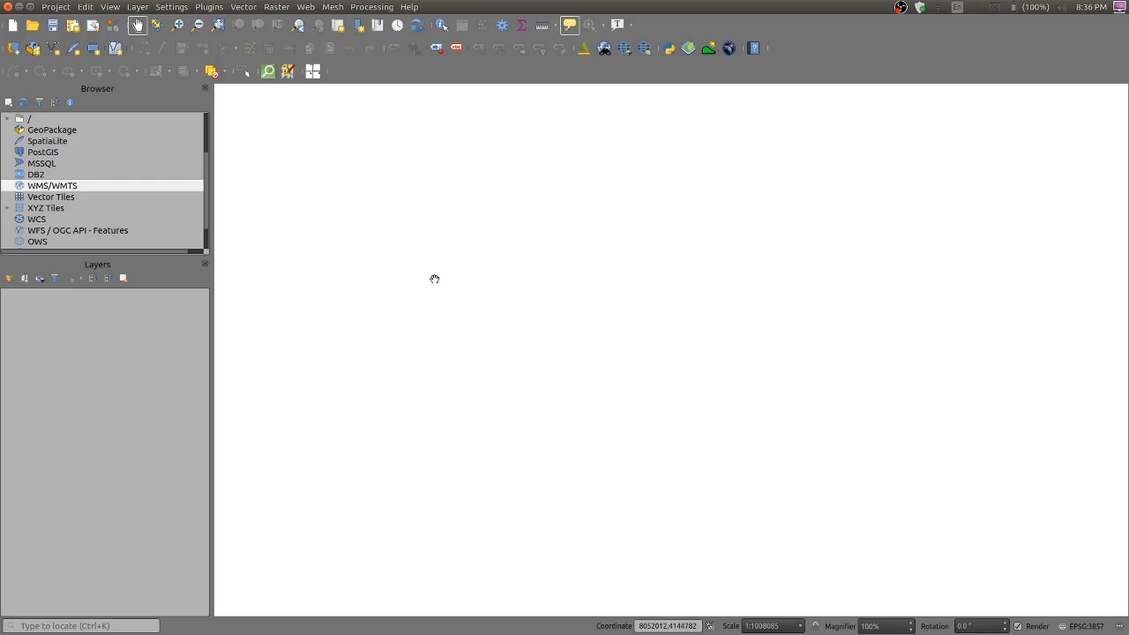
Step: Switch to Firefox and load google.com in place of the open Bhuvan page
key("alt+Tab")
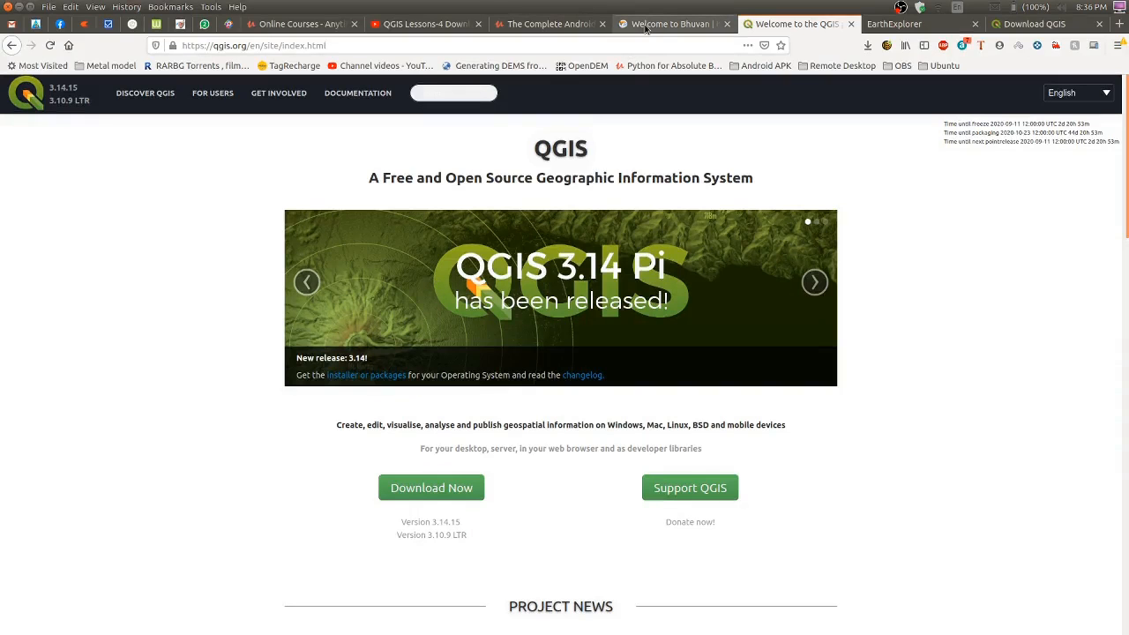
left_click(646, 24)
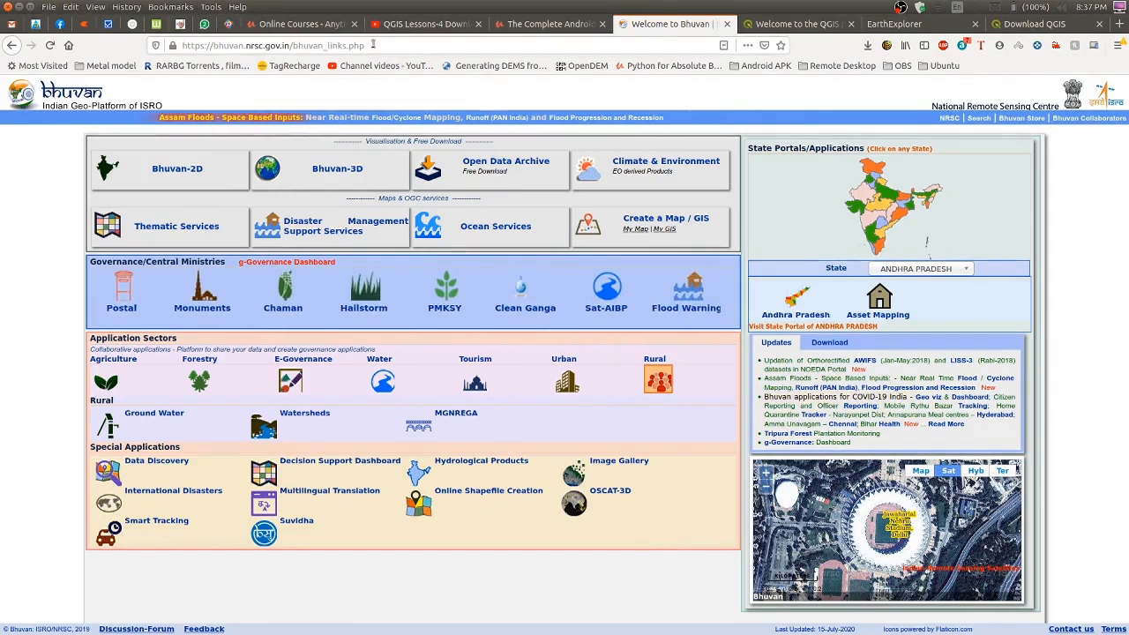
double_click(371, 46)
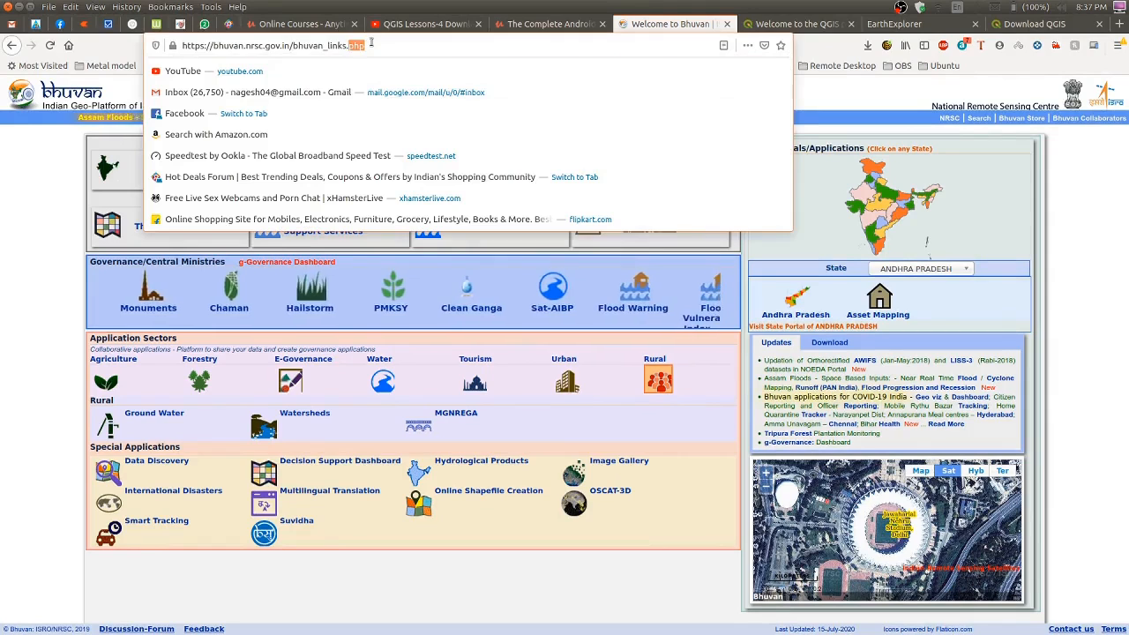
triple_click(371, 45)
key("BackSpace")
type("google.co")
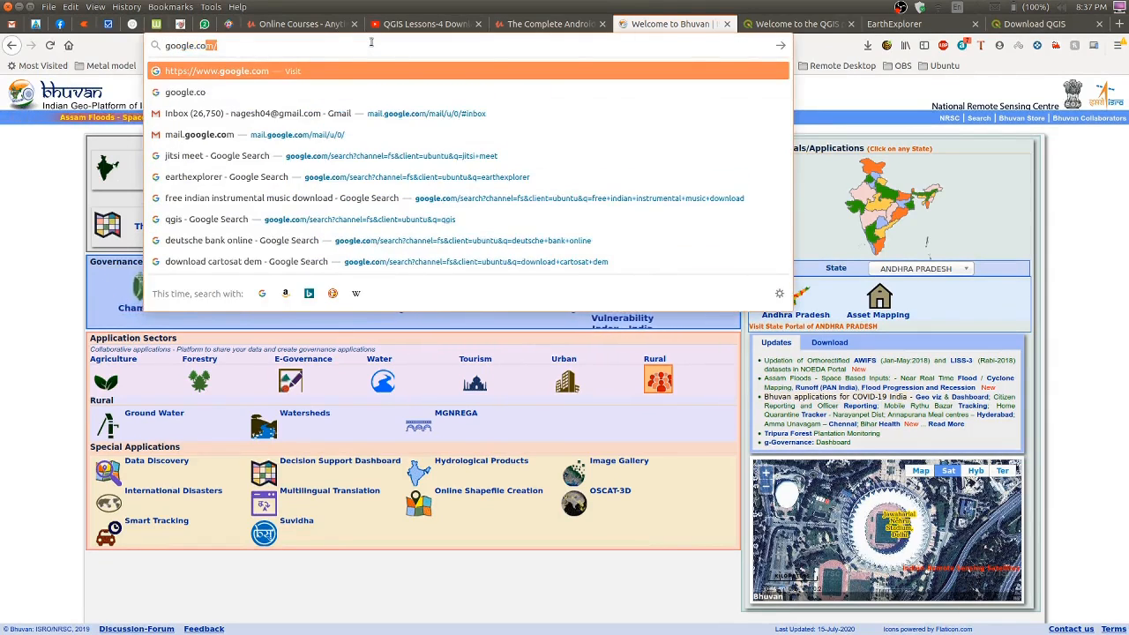
key("Return")
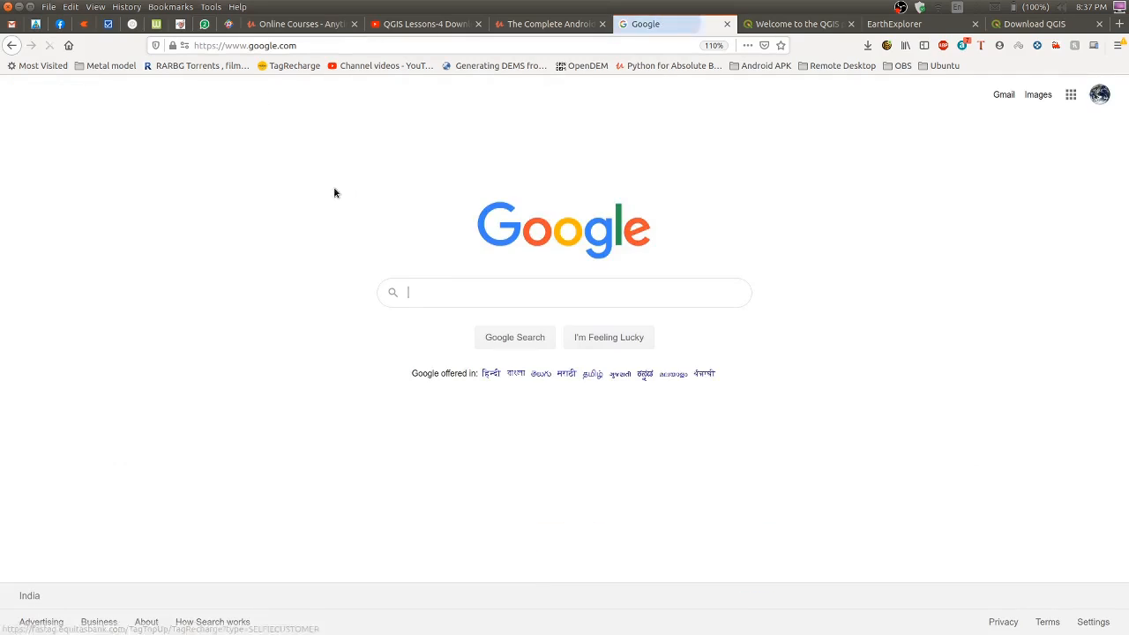
Step: Search Google for "bhuvan portal" and open ISRO's Bhuvan geoportal from the results
left_click(446, 290)
type("bh")
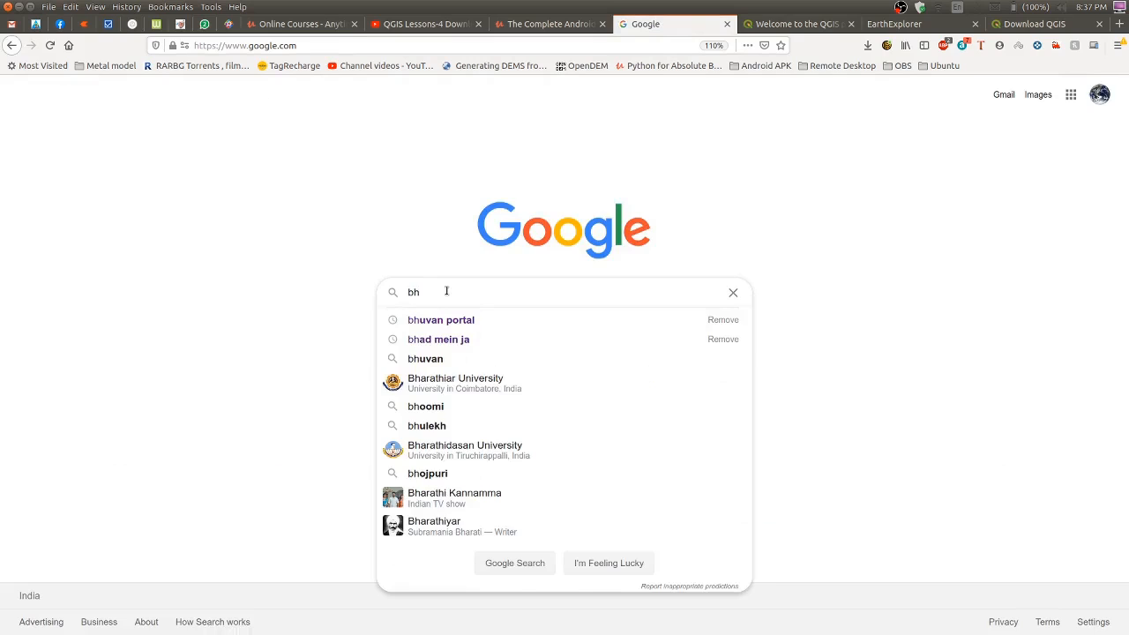
key("BackSpace")
type("huv")
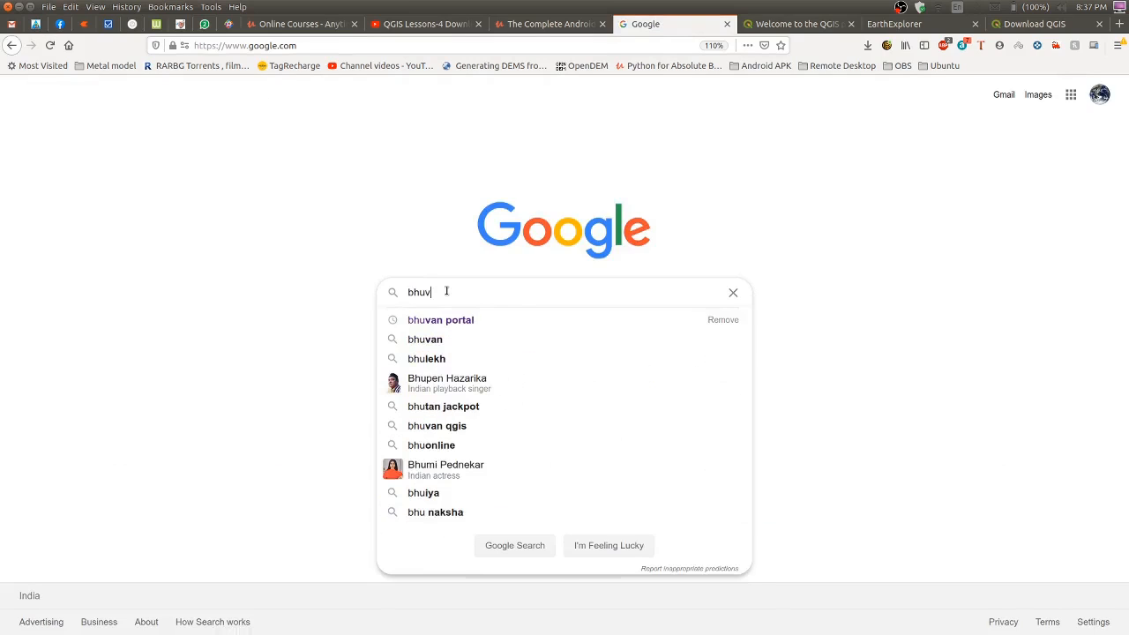
type("an")
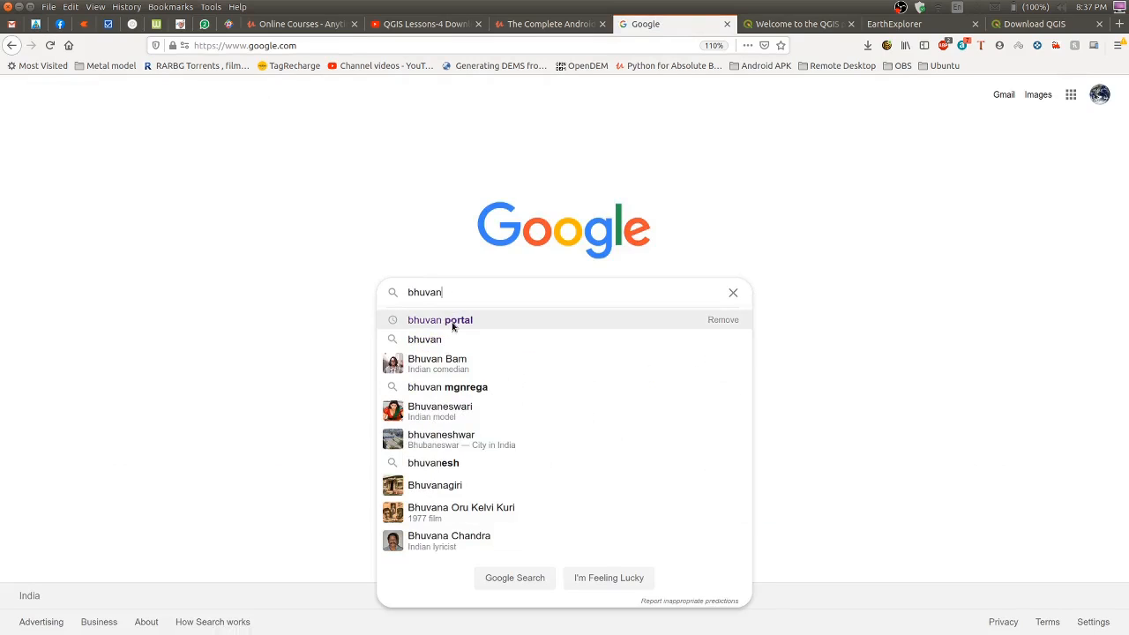
left_click(452, 321)
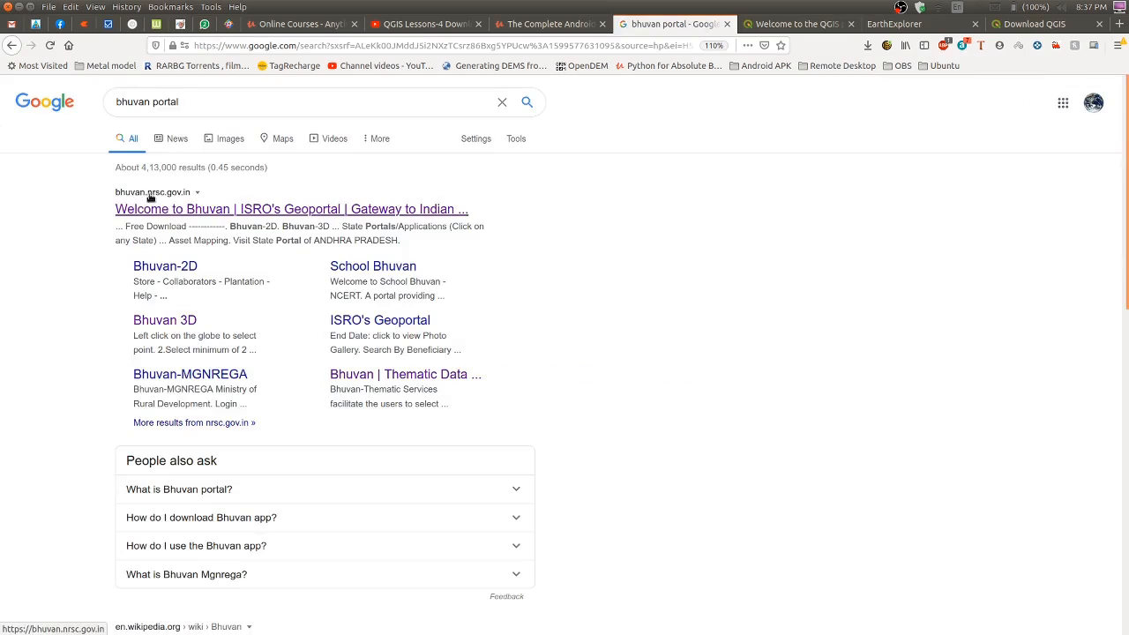
left_click(179, 209)
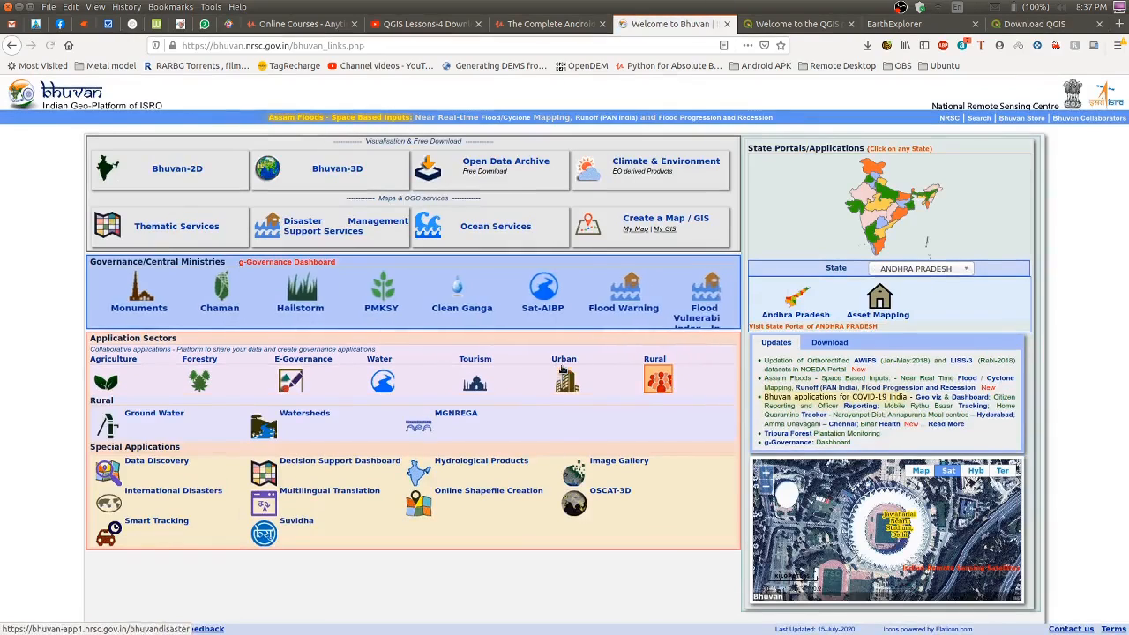
Step: Open Bhuvan's Open Data Archive and choose the CartoDEM Version-3 R1 product under the Cartosat-1 satellite subcategory
left_click(565, 375)
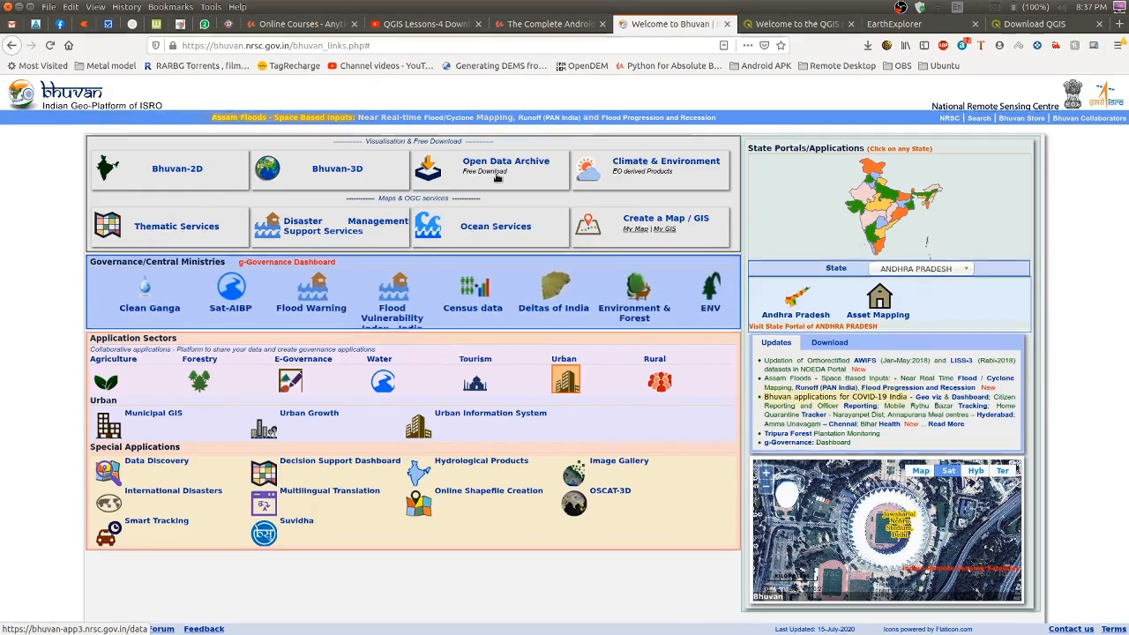
left_click(497, 178)
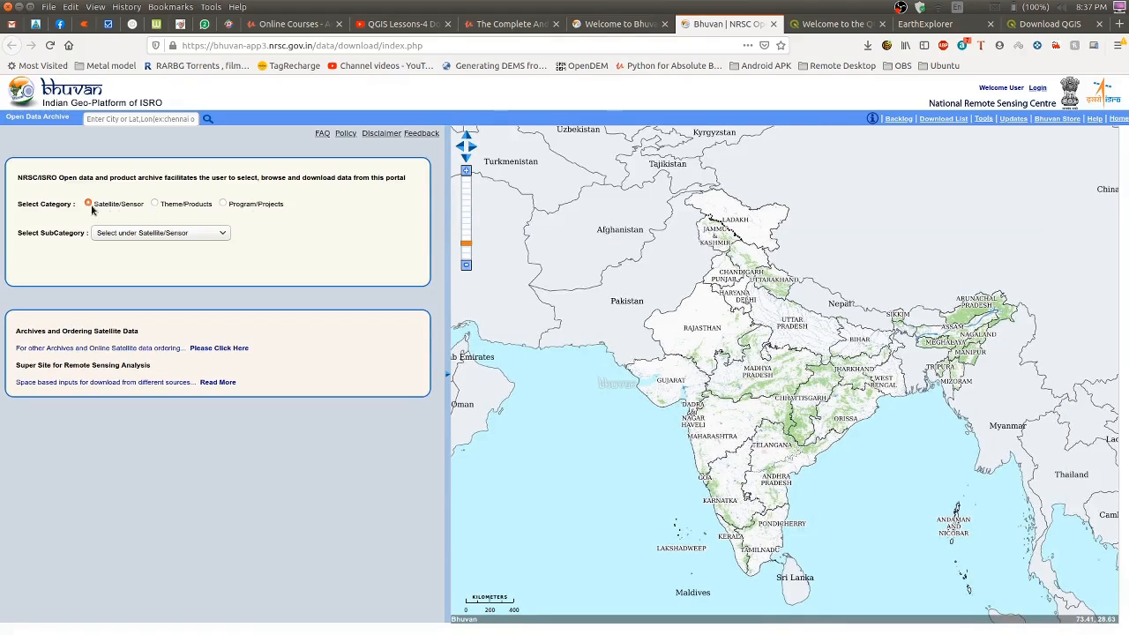
left_click(153, 233)
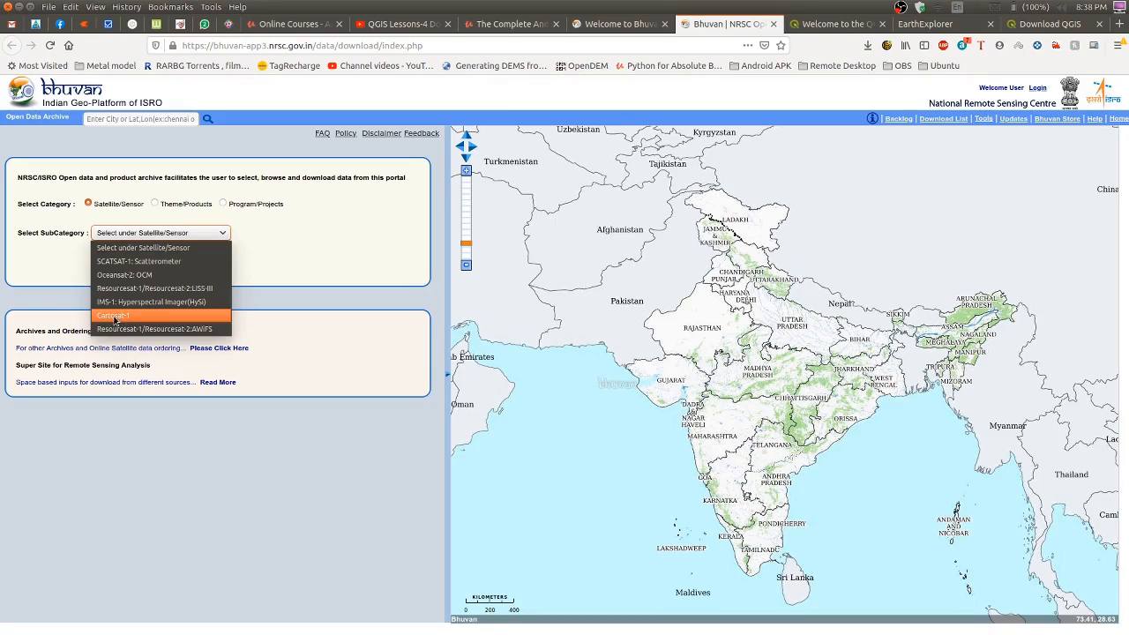
left_click(114, 316)
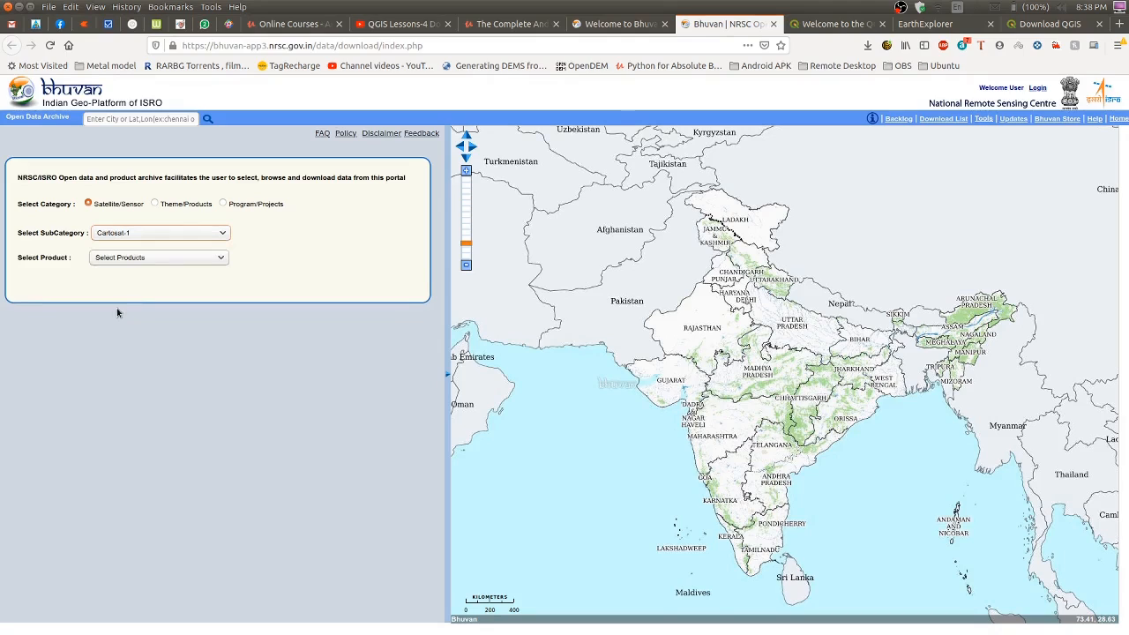
left_click(138, 259)
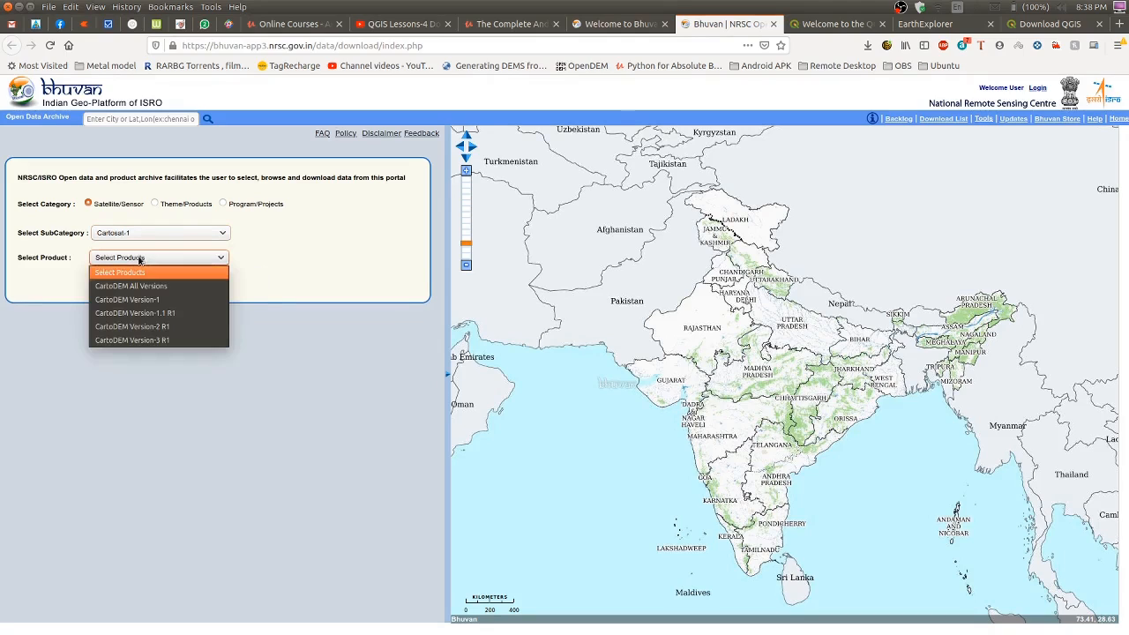
left_click(152, 342)
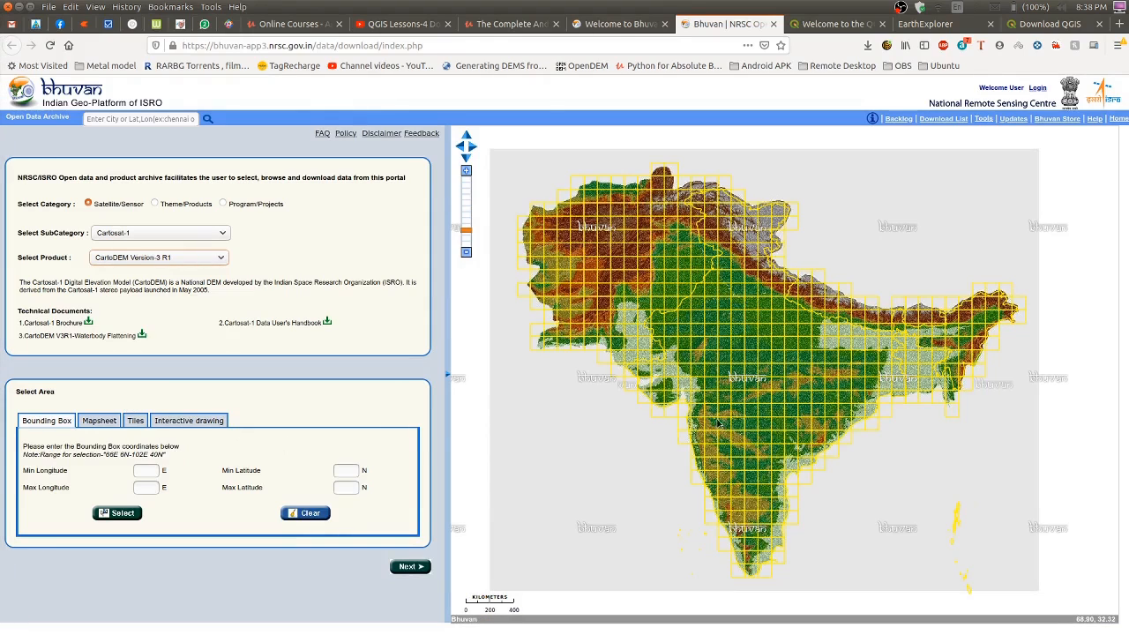
Step: Look through the Mapsheet, Tiles and Interactive drawing methods for selecting the CartoDEM download area
key("ctrl")
key("ctrl")
key("ctrl")
left_click(98, 422)
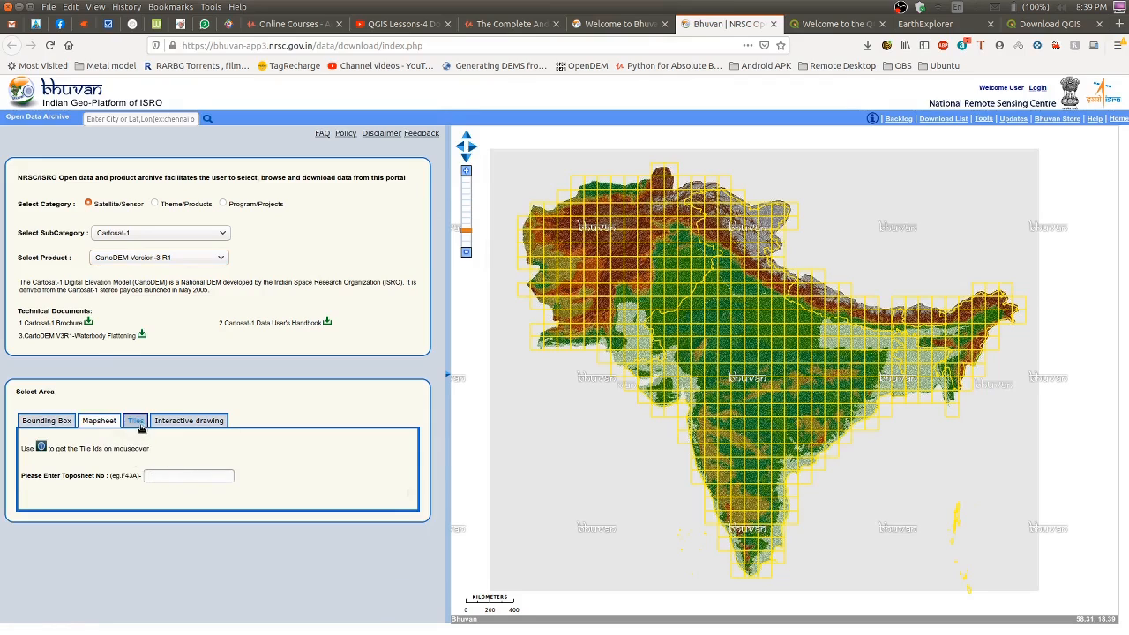
left_click(136, 422)
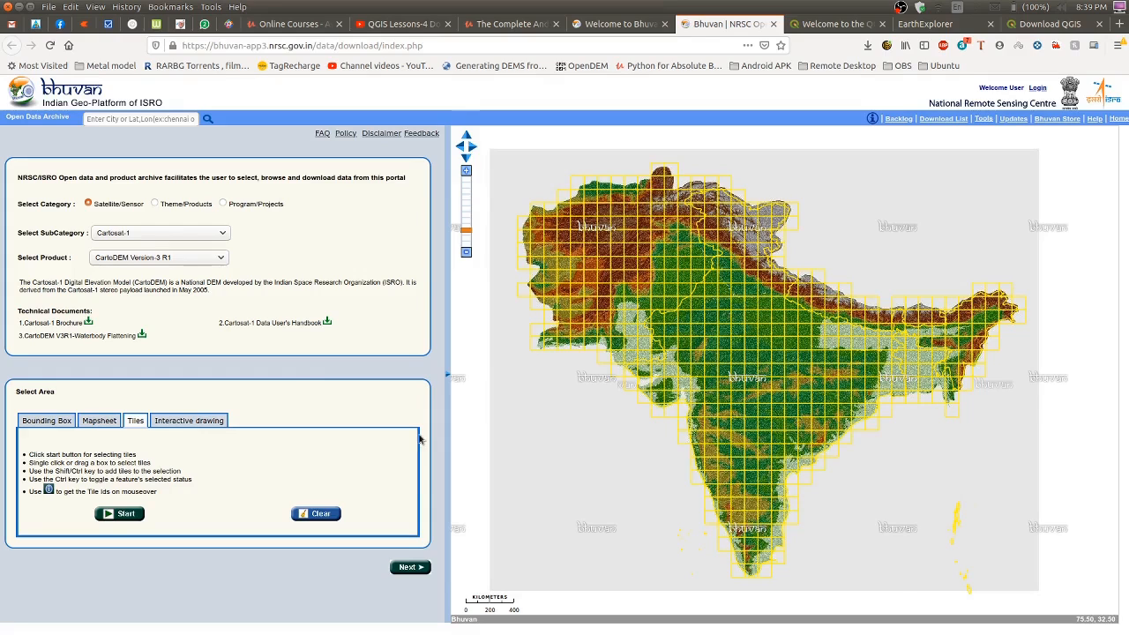
left_click(179, 422)
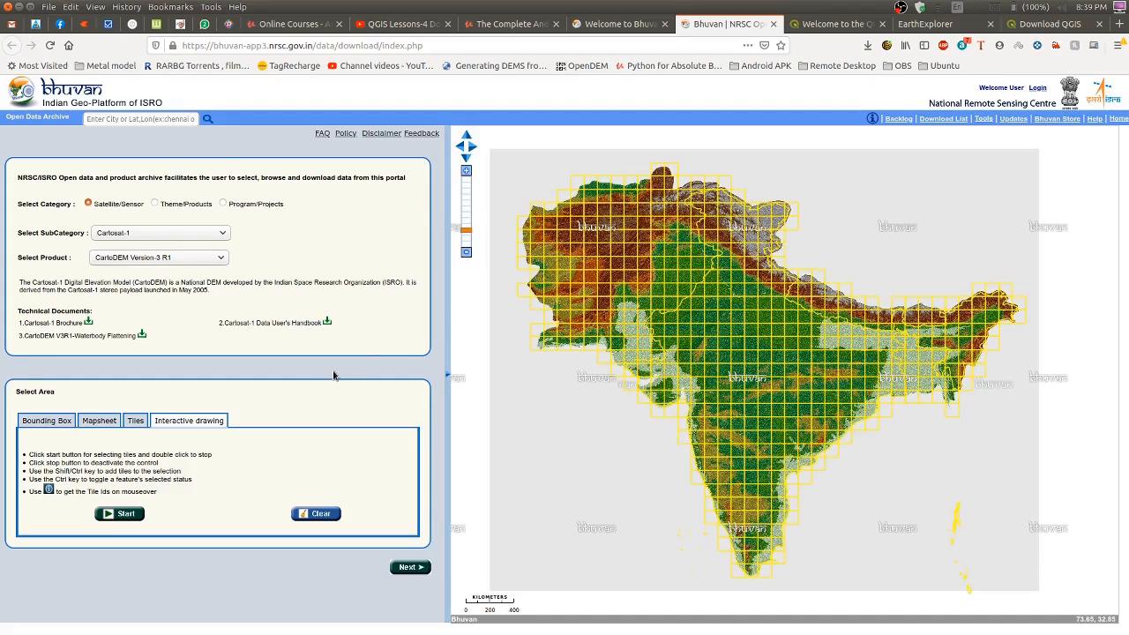
Step: Start area selection by tiles and select the northern mountain tile covering 75E to 76E and 34N to 35N
left_click(135, 422)
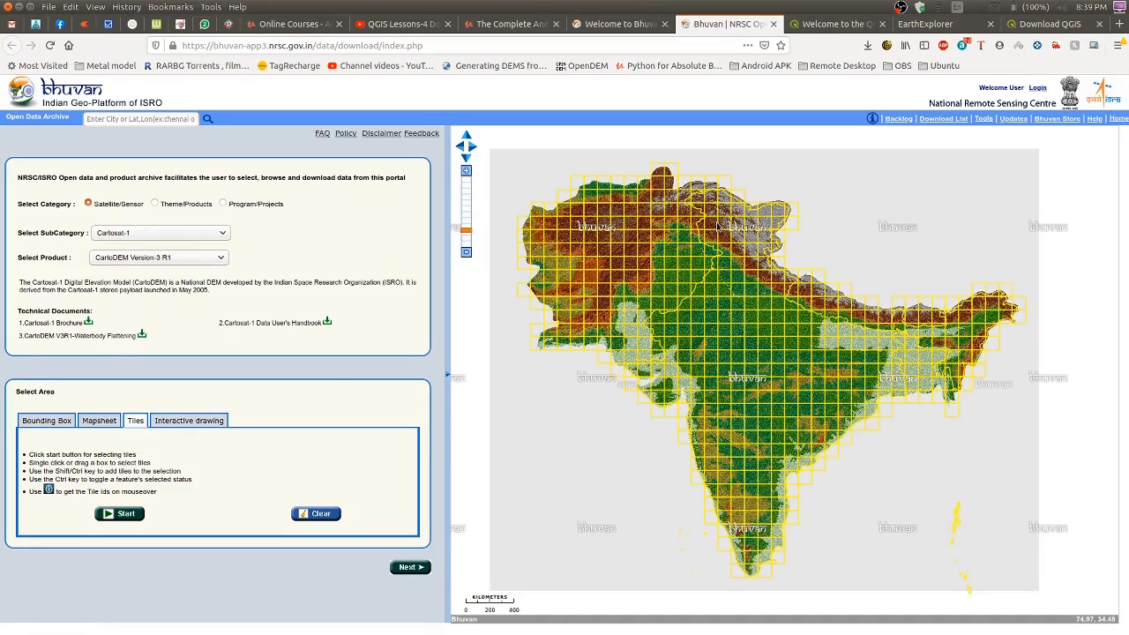
scroll(718, 227, "up", 3)
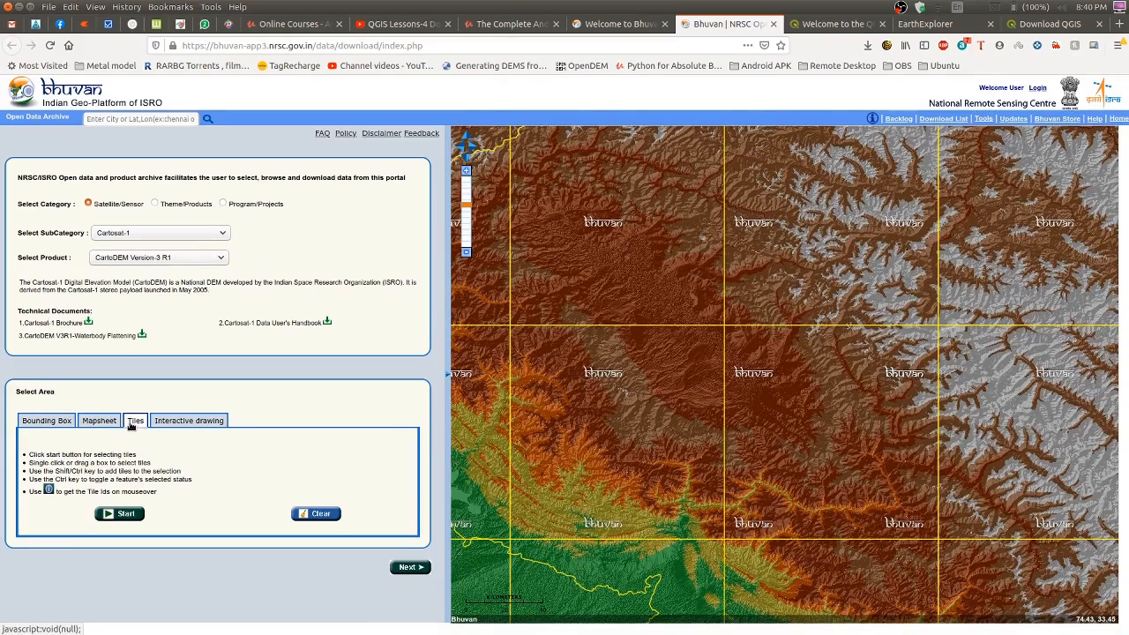
left_click(120, 515)
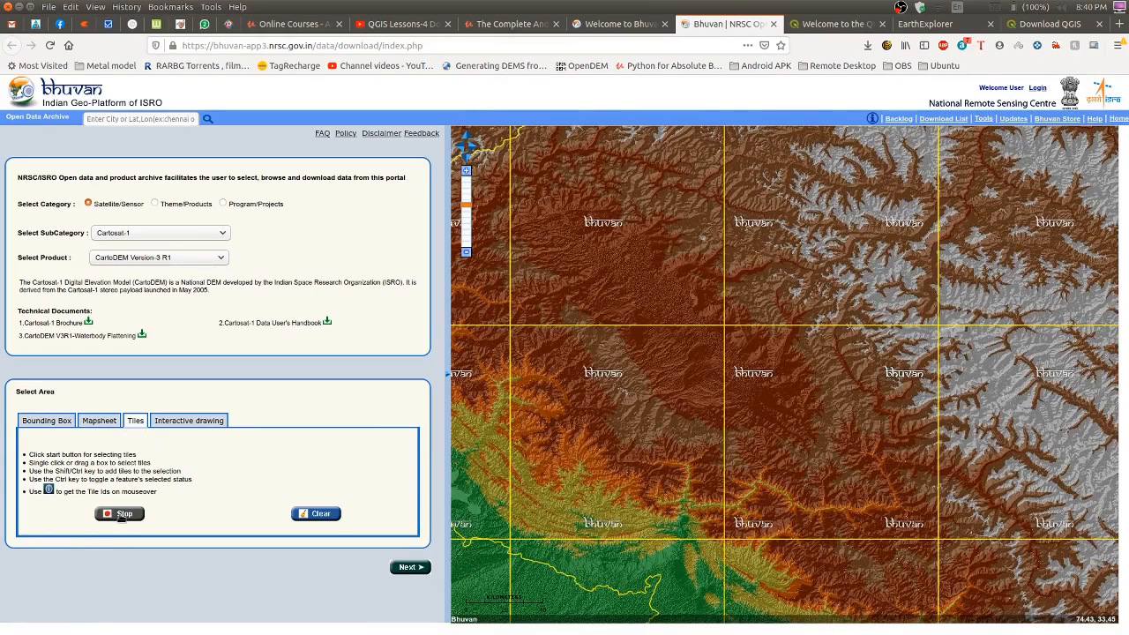
left_click(608, 255)
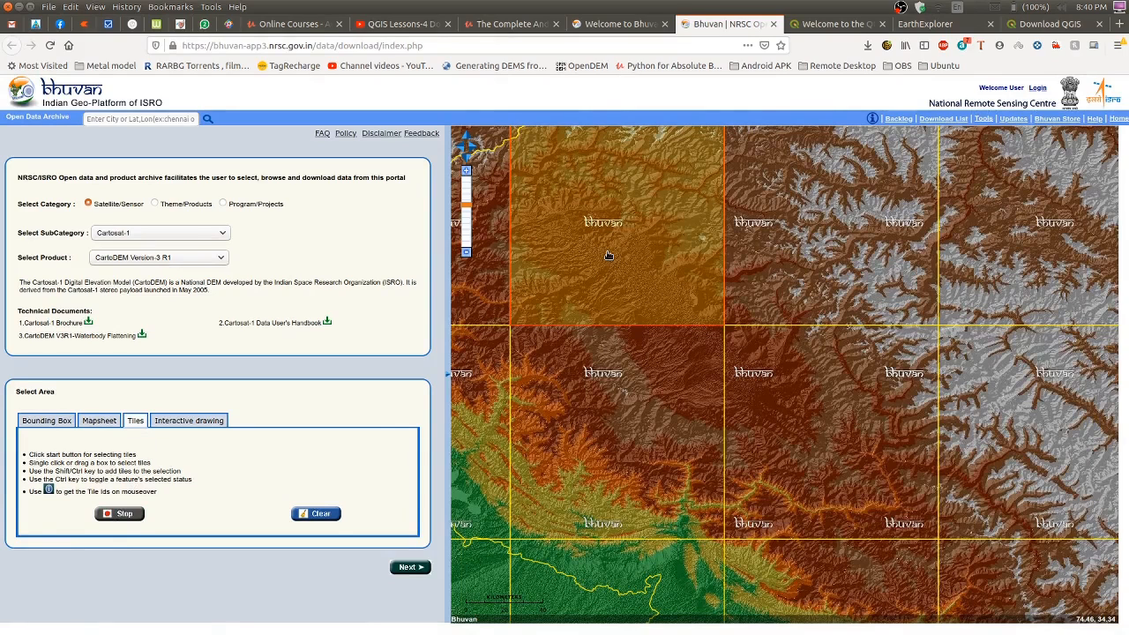
double_click(846, 202)
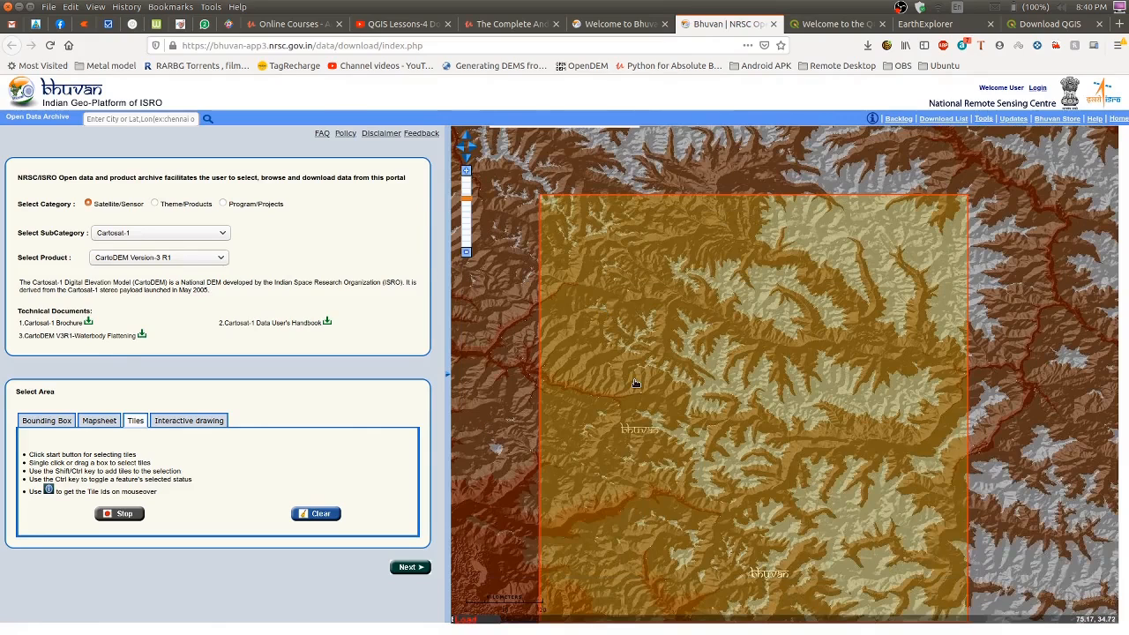
scroll(635, 383, "down", 5)
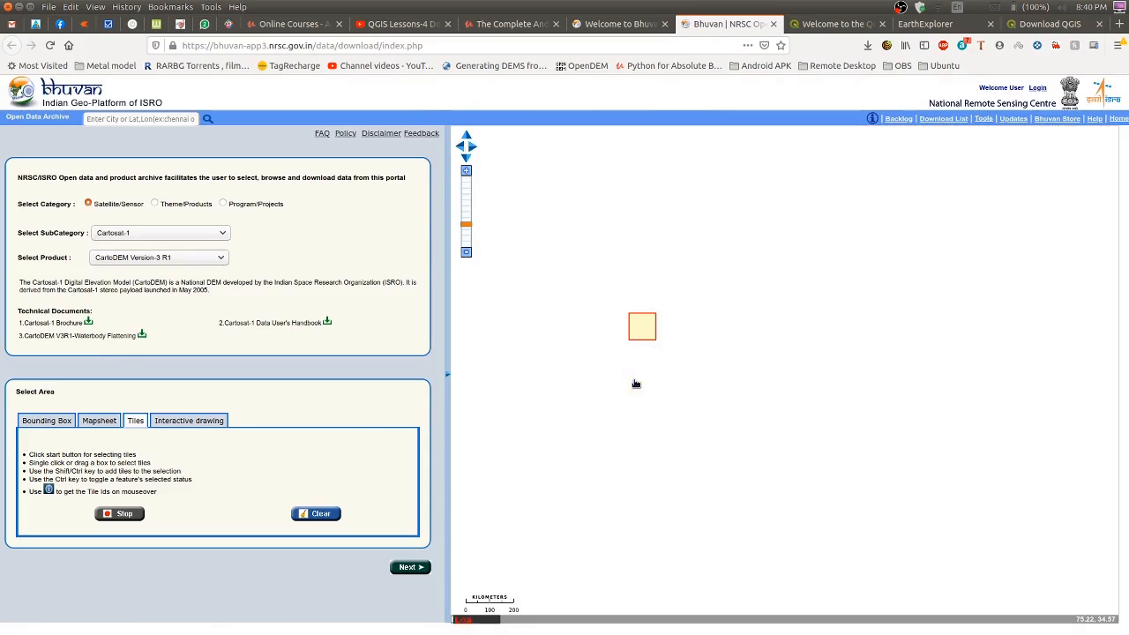
scroll(792, 271, "up", 3)
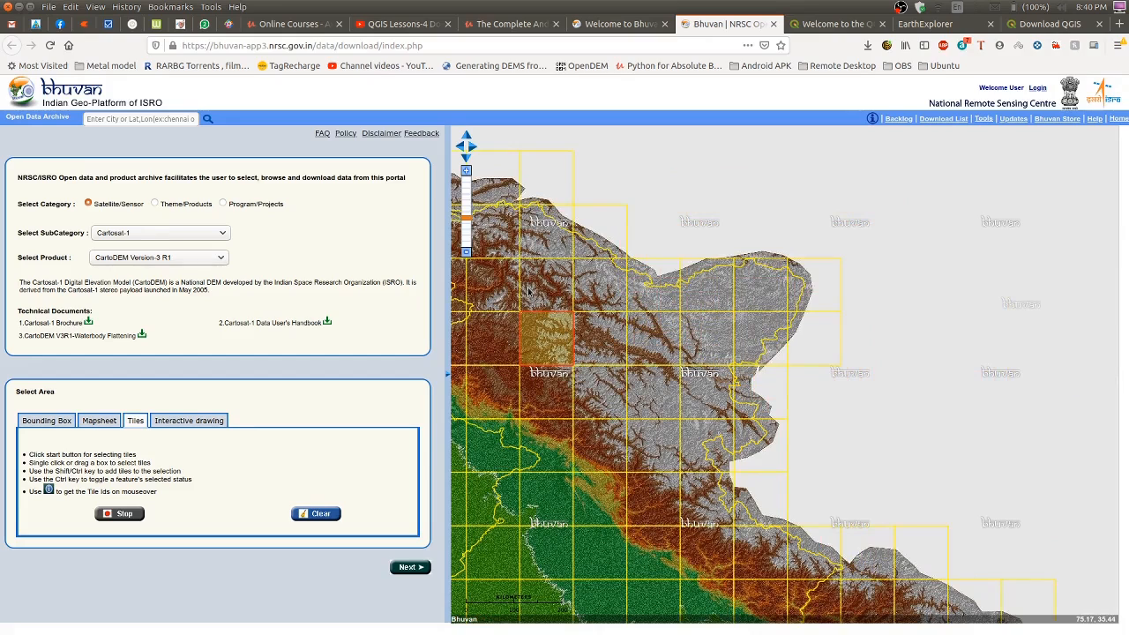
Step: Add the adjoining western, southwestern and southern tiles to form a two-by-two block, and proceed to the list of available tiles
left_click(489, 340, "ctrl")
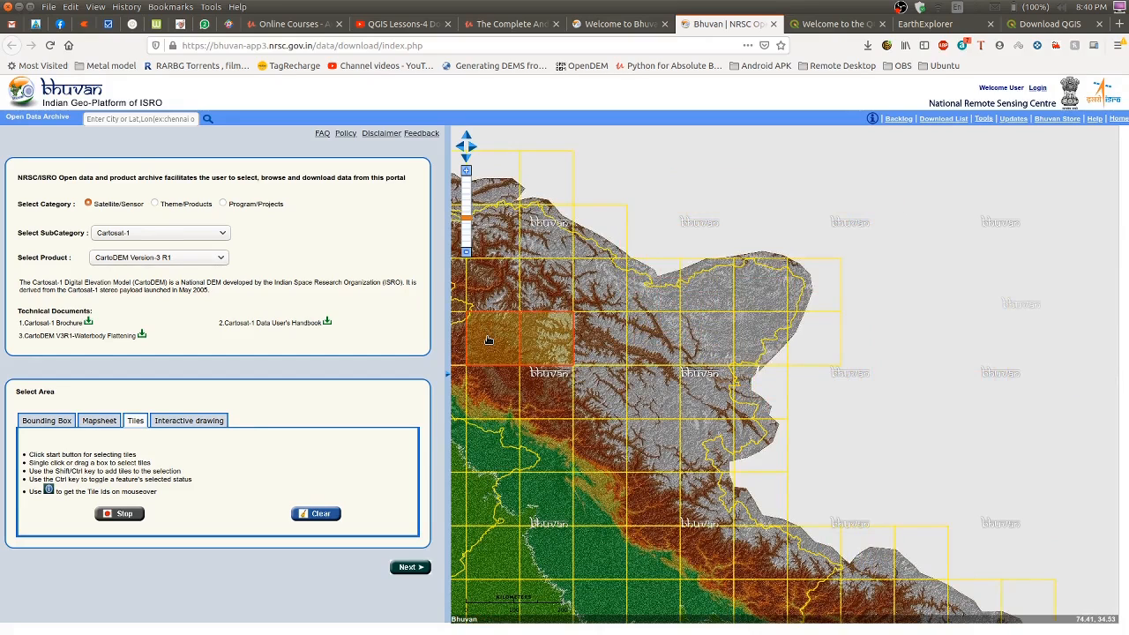
left_click(490, 395, "ctrl")
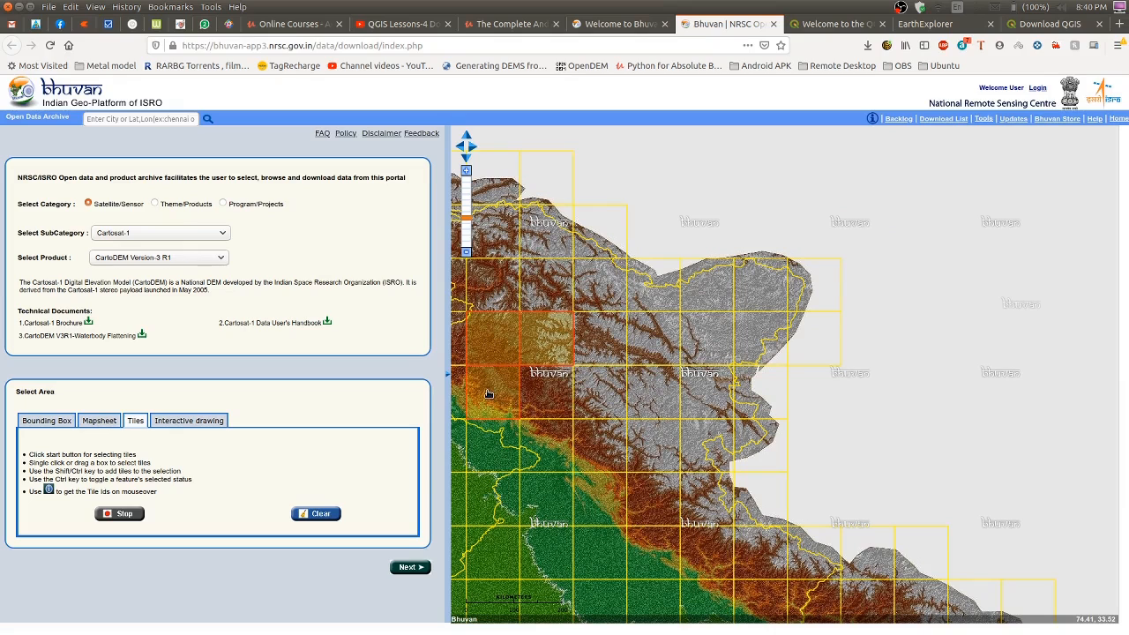
left_click(543, 393, "ctrl")
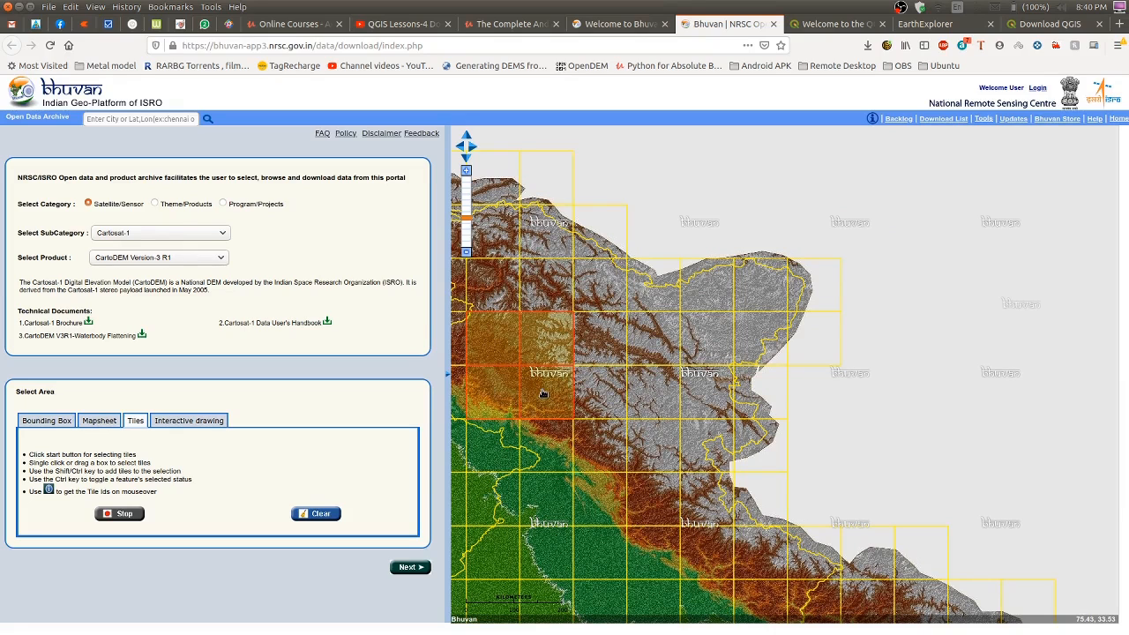
left_click(412, 568)
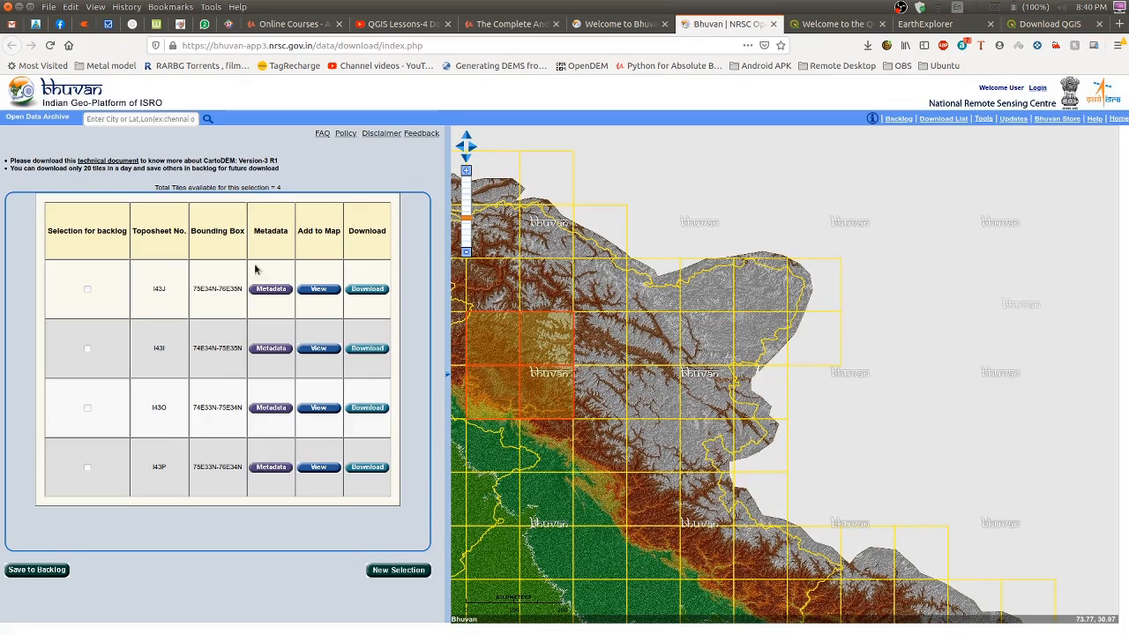
Step: Display the elevation previews of tiles I43J, I43I, I43O and I43P on the map
left_click(320, 293)
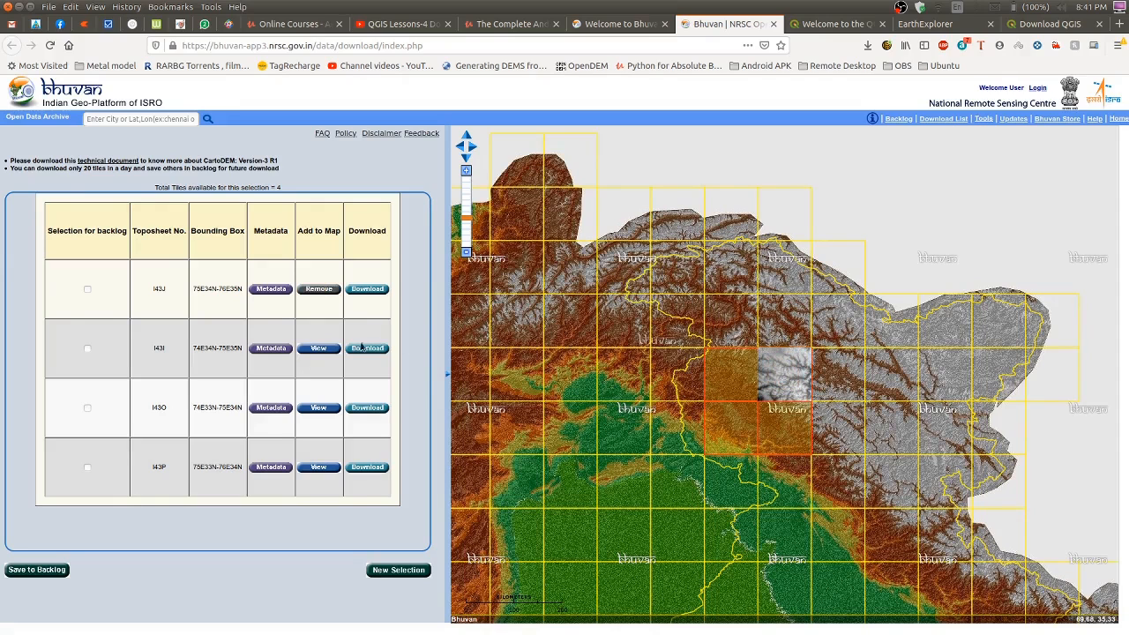
left_click(318, 348)
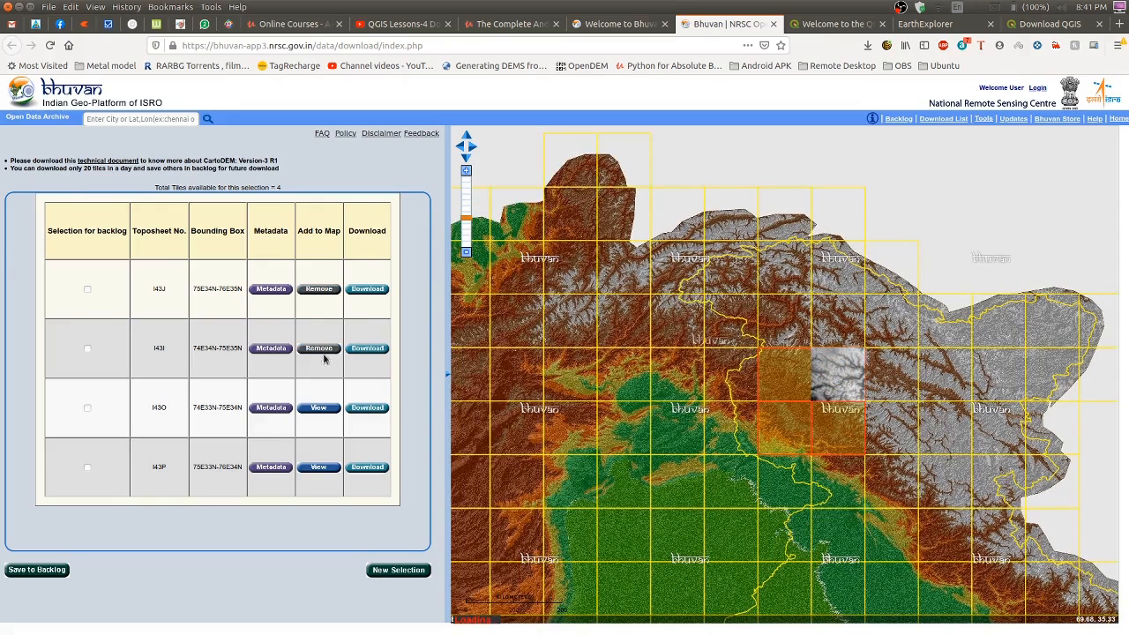
left_click(321, 407)
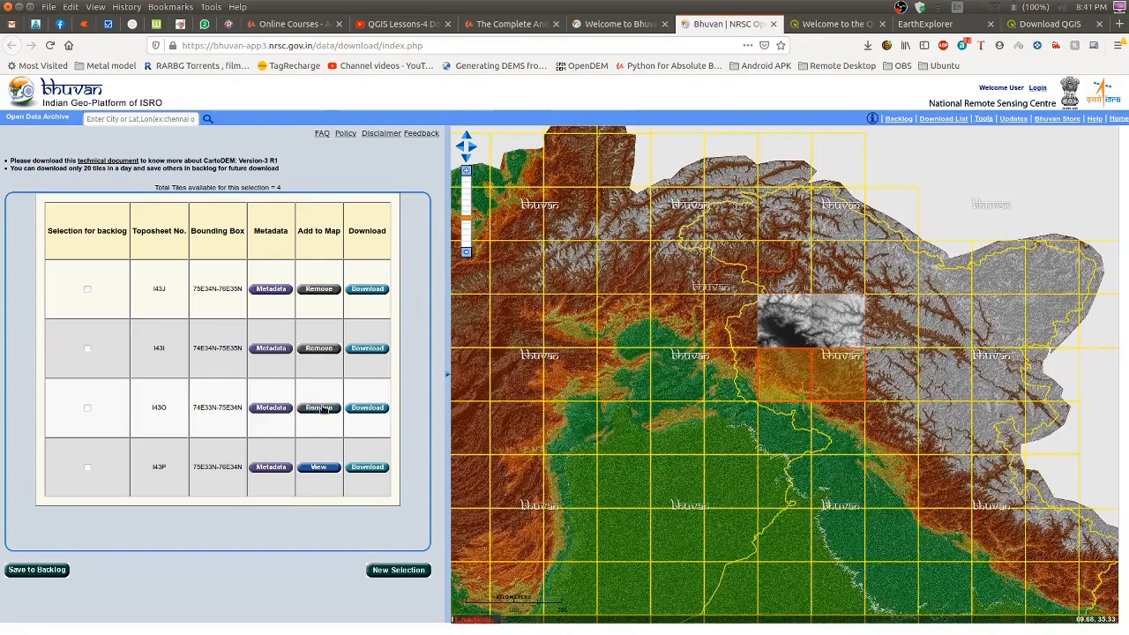
left_click(322, 468)
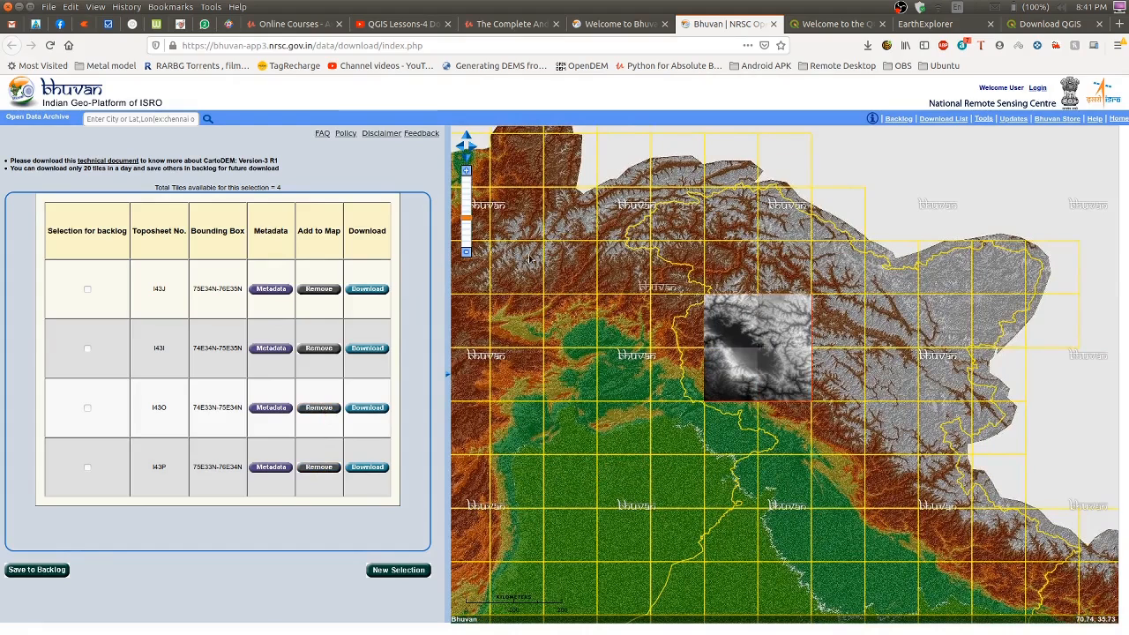
Step: Request the download of tile I43J to reach the Bhuvan login form, and view the new-user registration form
left_click(369, 291)
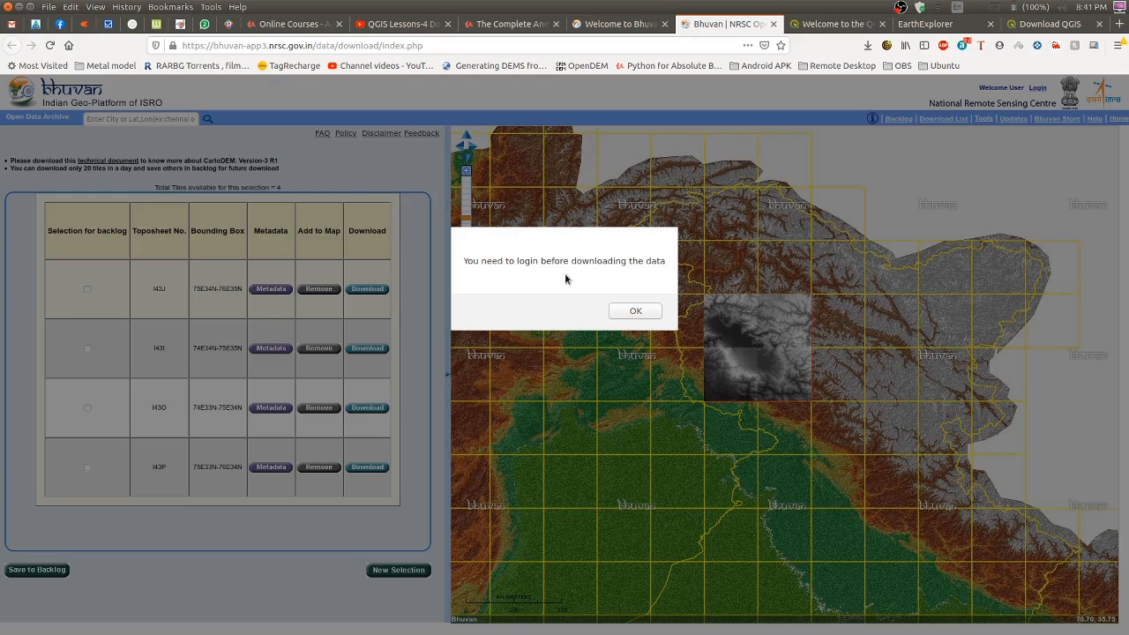
left_click(633, 313)
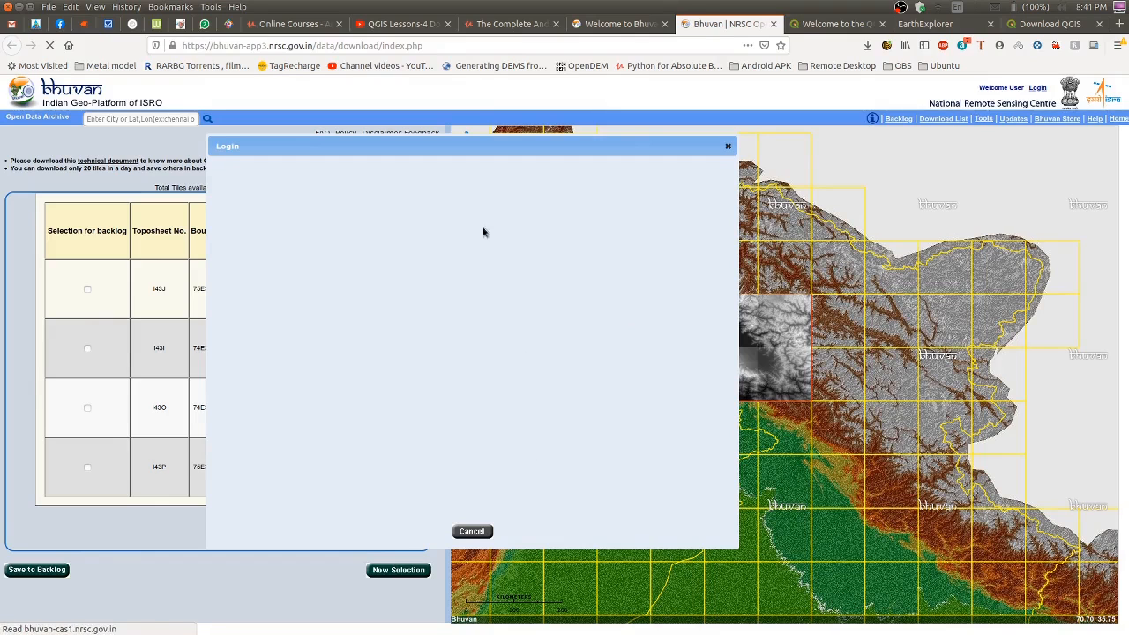
scroll(465, 322, "down", 3)
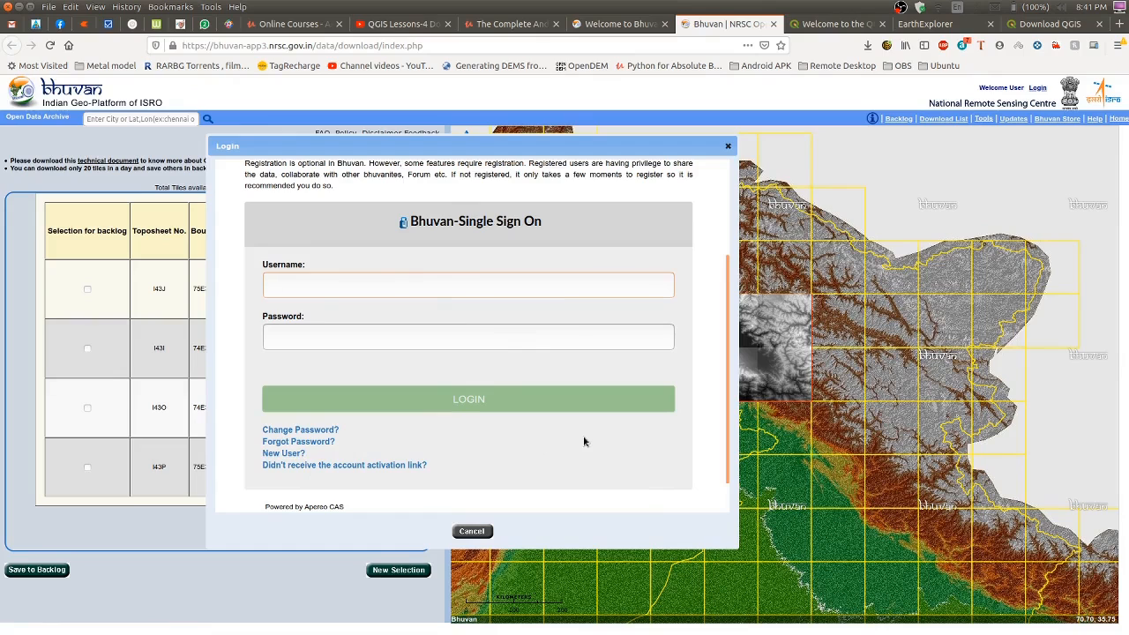
left_click(284, 455)
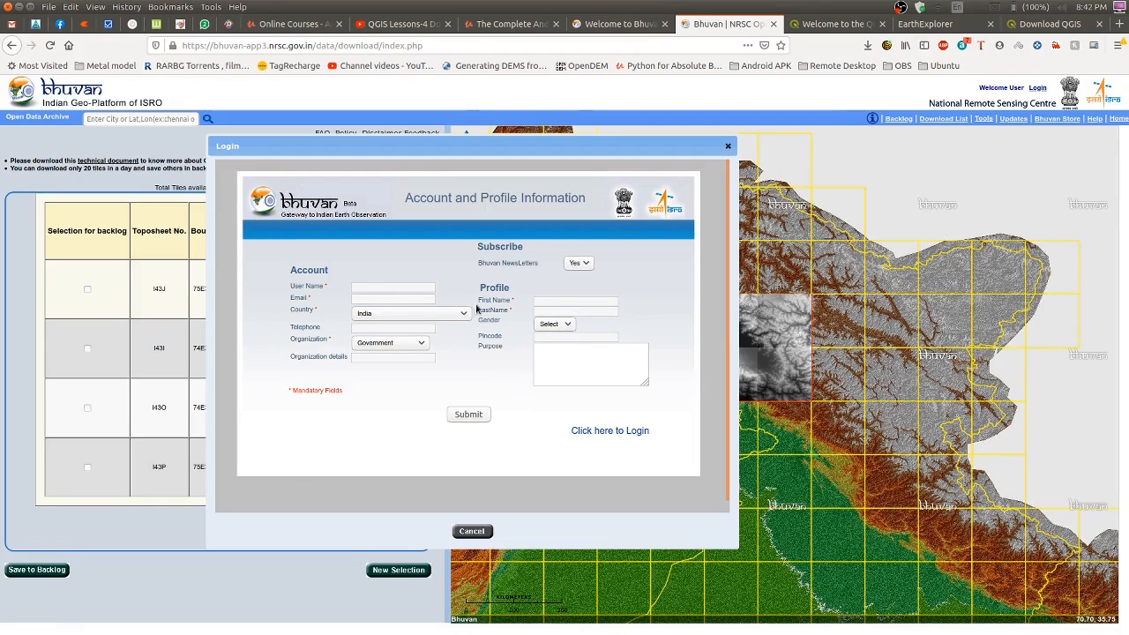
left_click(598, 431)
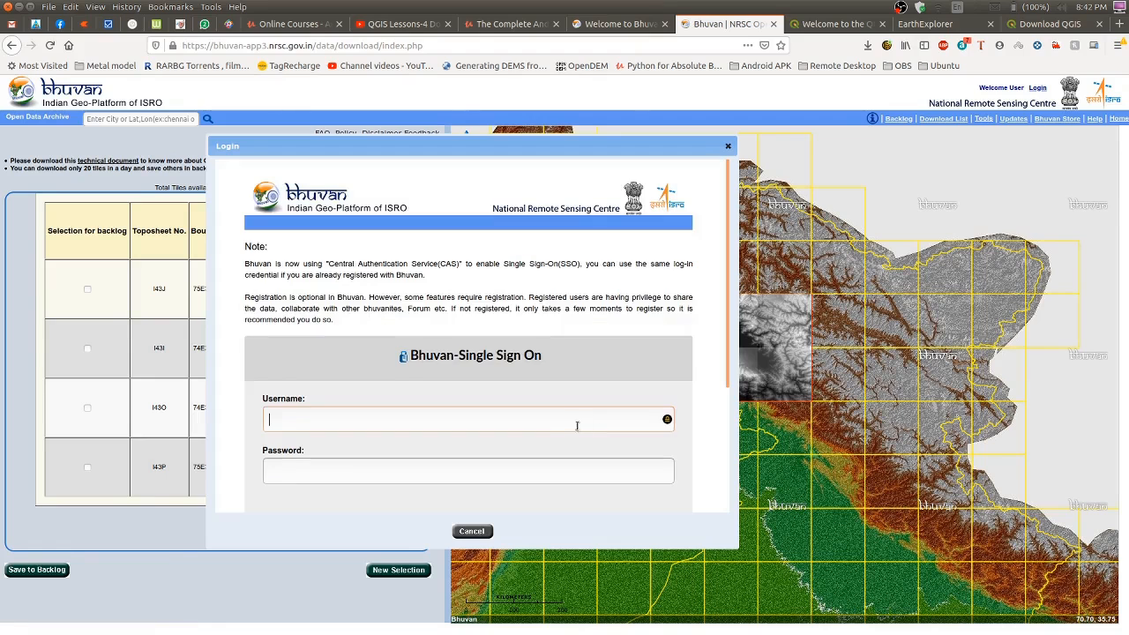
Step: Log in to Bhuvan with the account's username and password, and refresh the download page's session by requesting tile I43J again
scroll(565, 418, "down", 2)
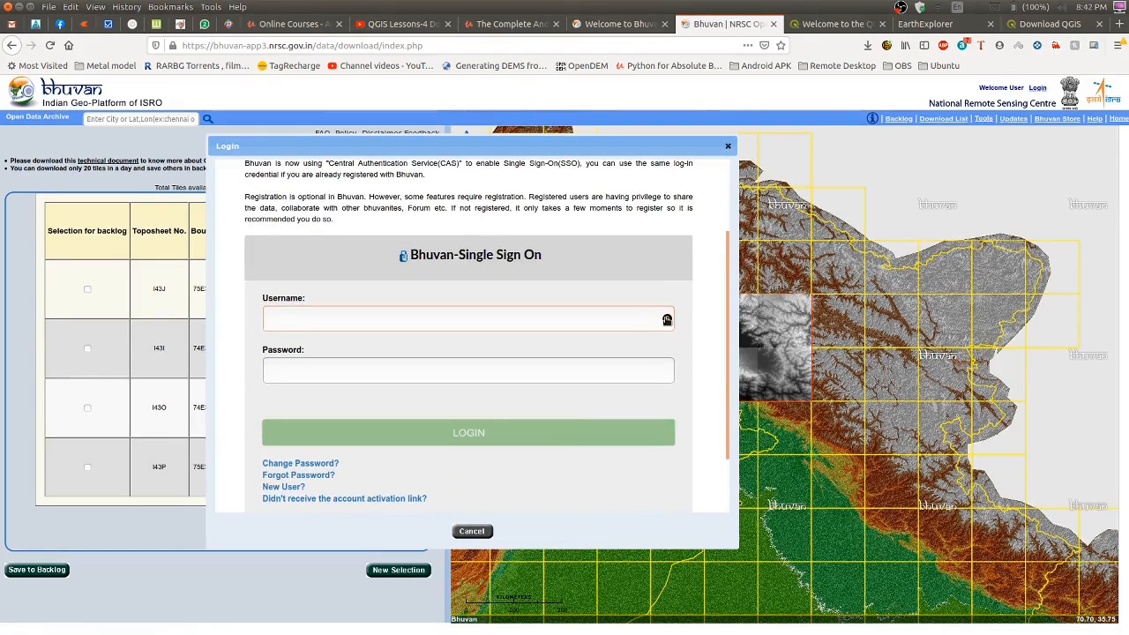
left_click(667, 319)
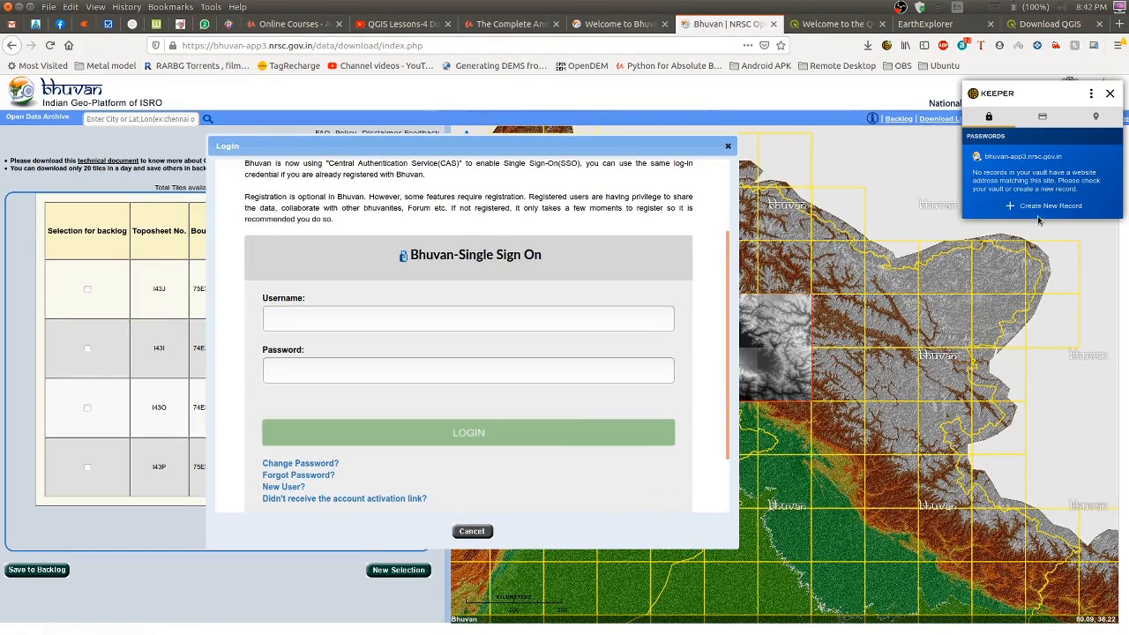
left_click(614, 322)
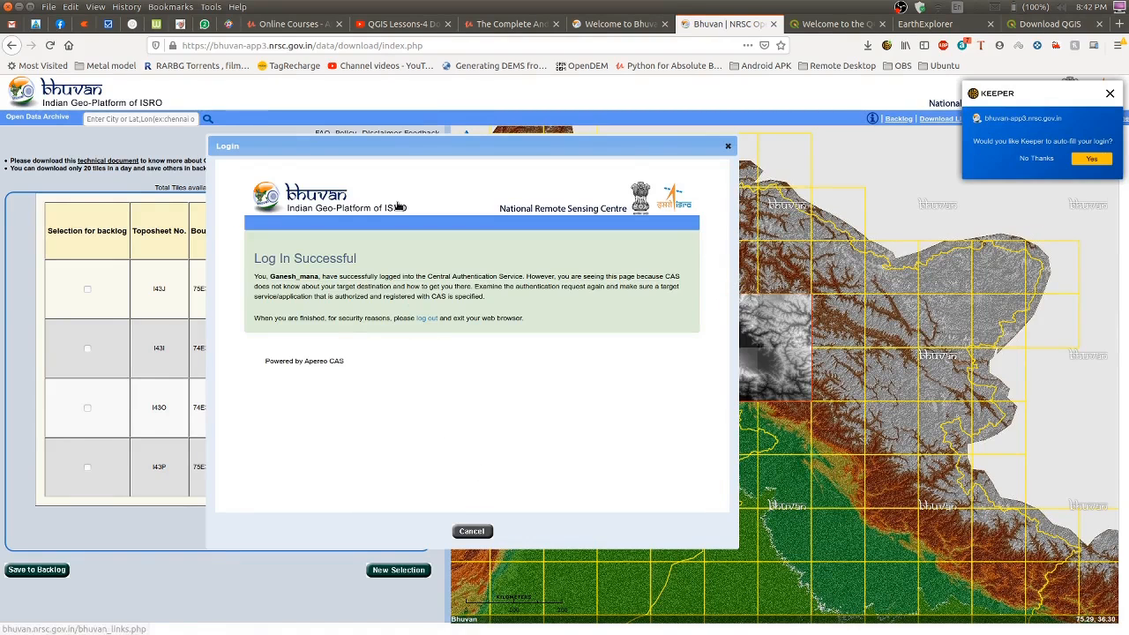
left_click(729, 150)
left_click(1110, 97)
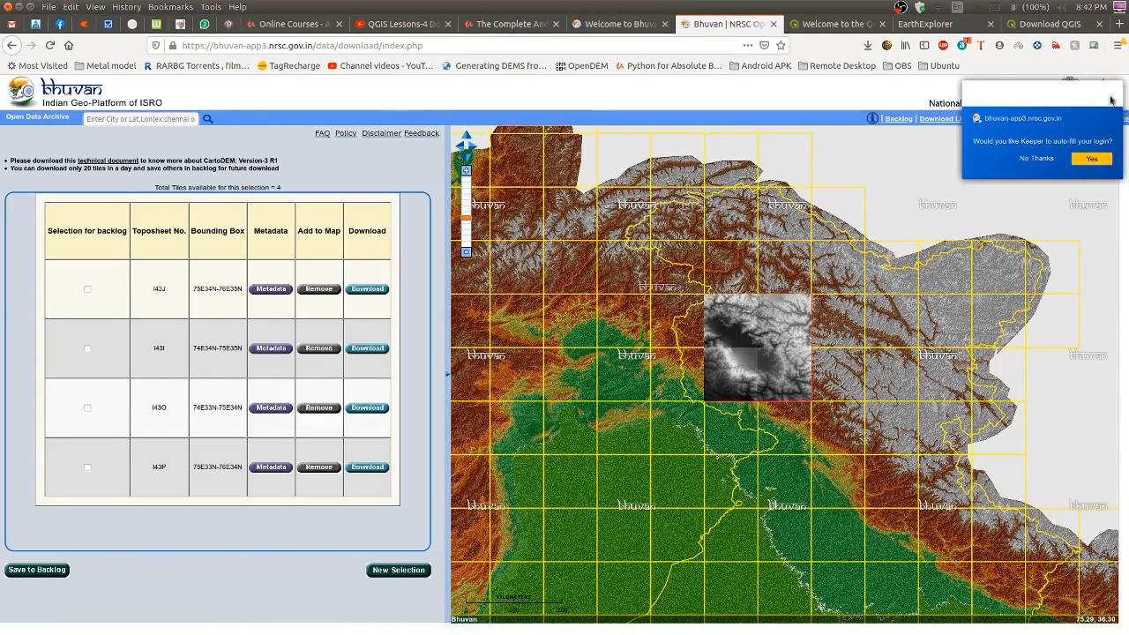
left_click(369, 290)
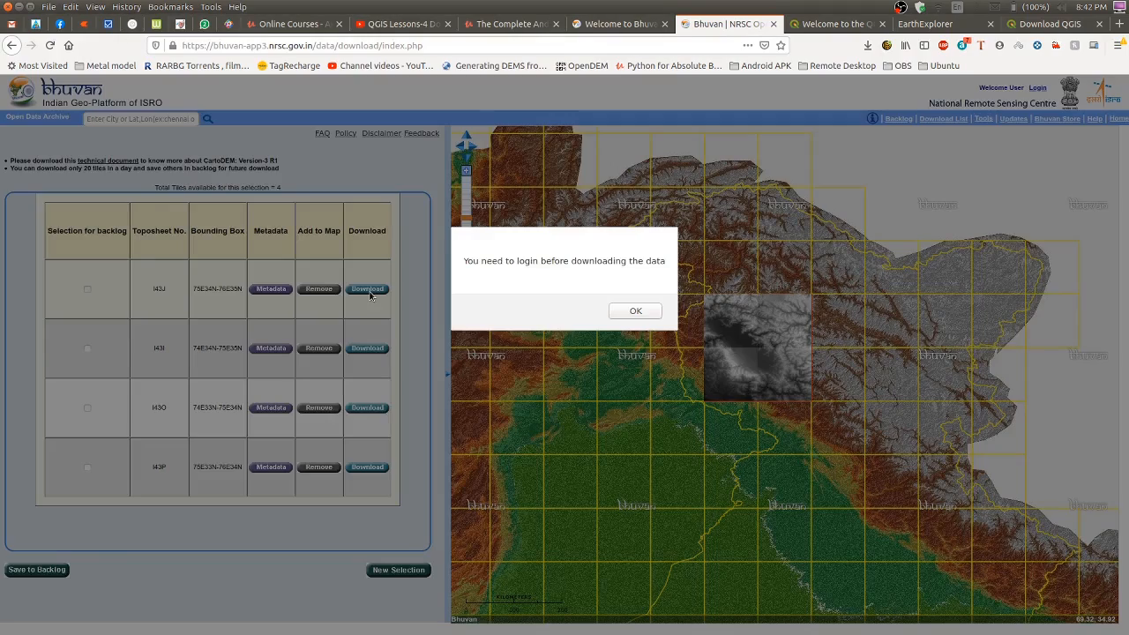
left_click(647, 316)
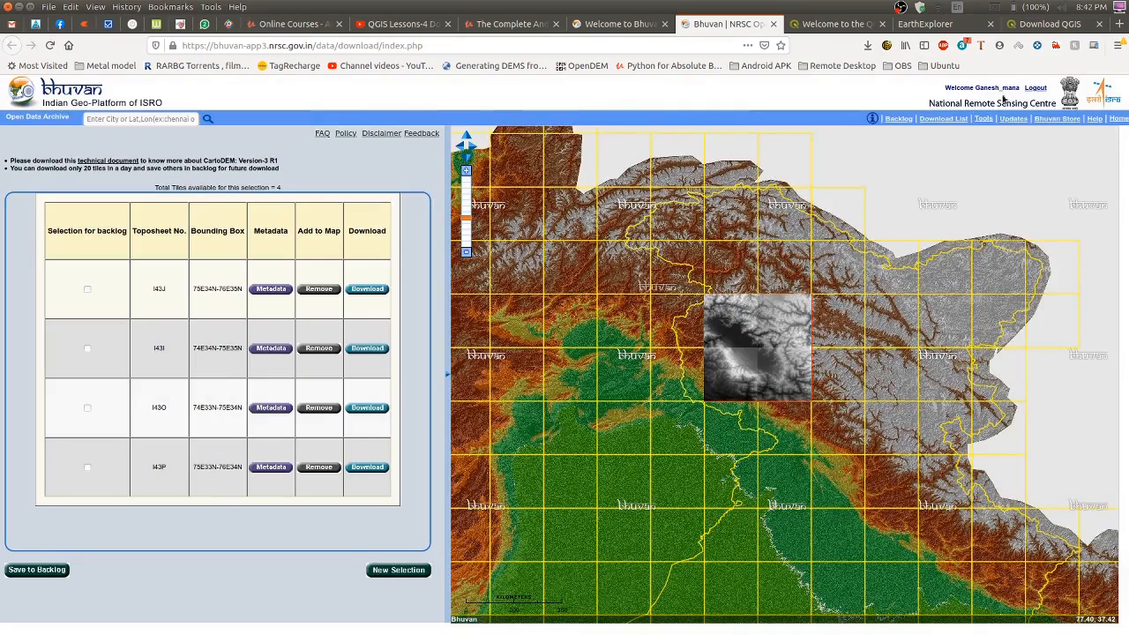
Step: Request the zip download of tile I43J, but cancel saving the file and dismiss the download dialog
left_click(362, 292)
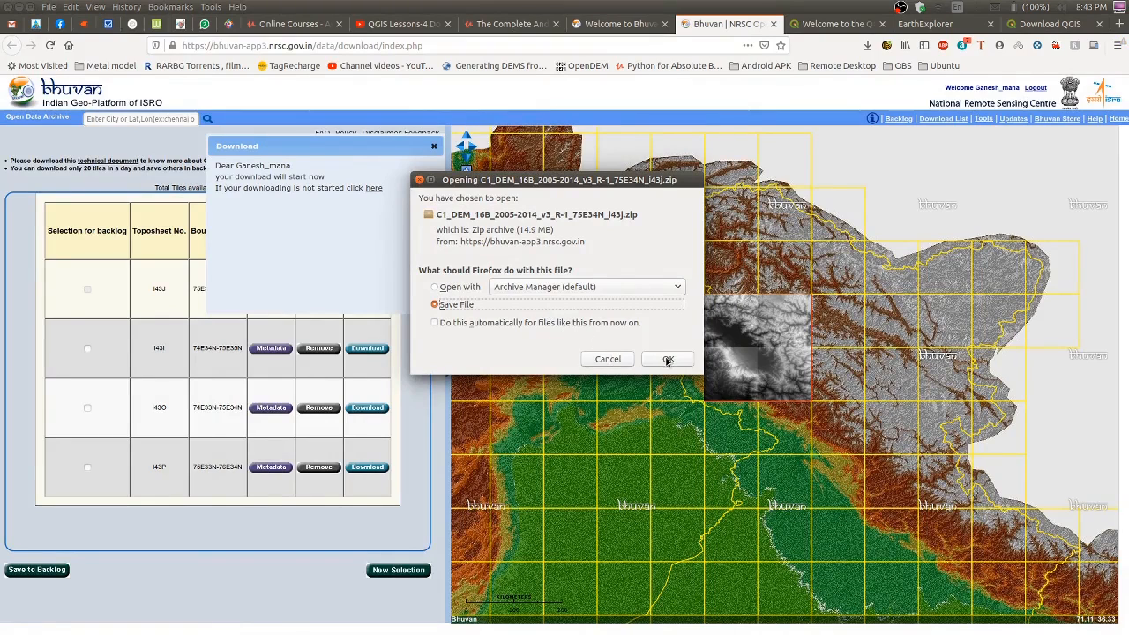
left_click(619, 360)
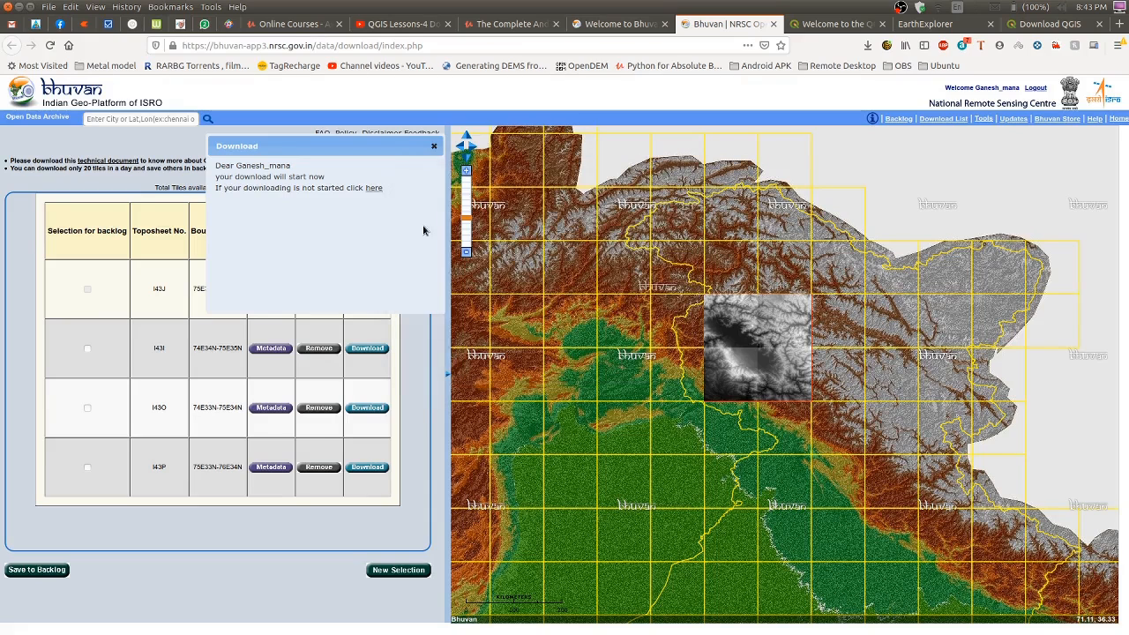
left_click(434, 146)
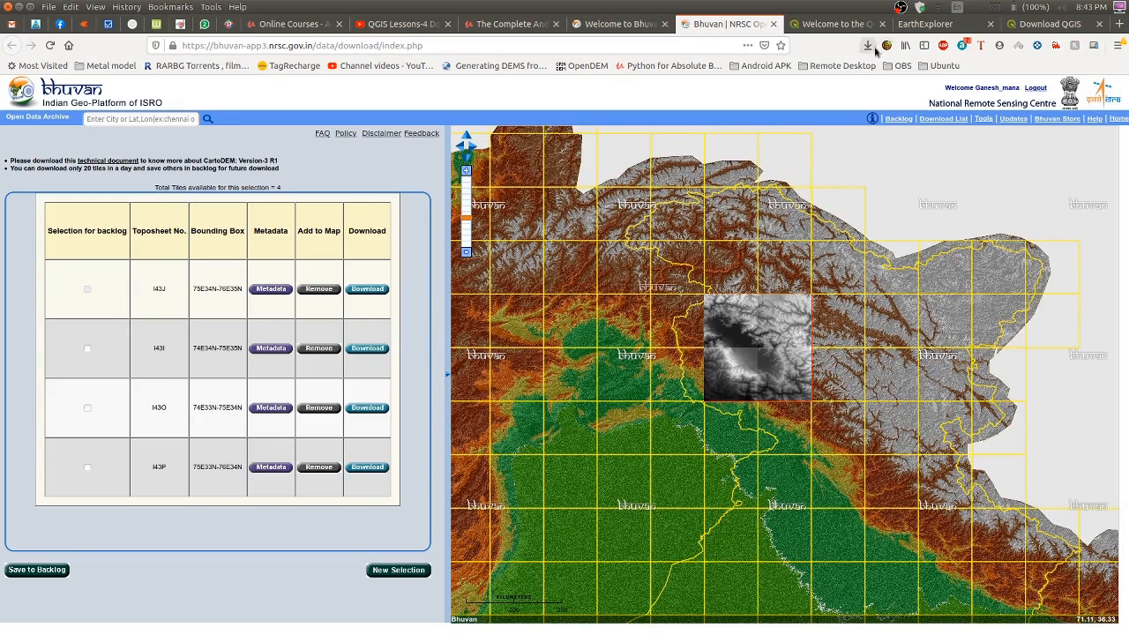
Step: Switch to USGS EarthExplorer and sign in with the account's saved username and password
left_click(928, 26)
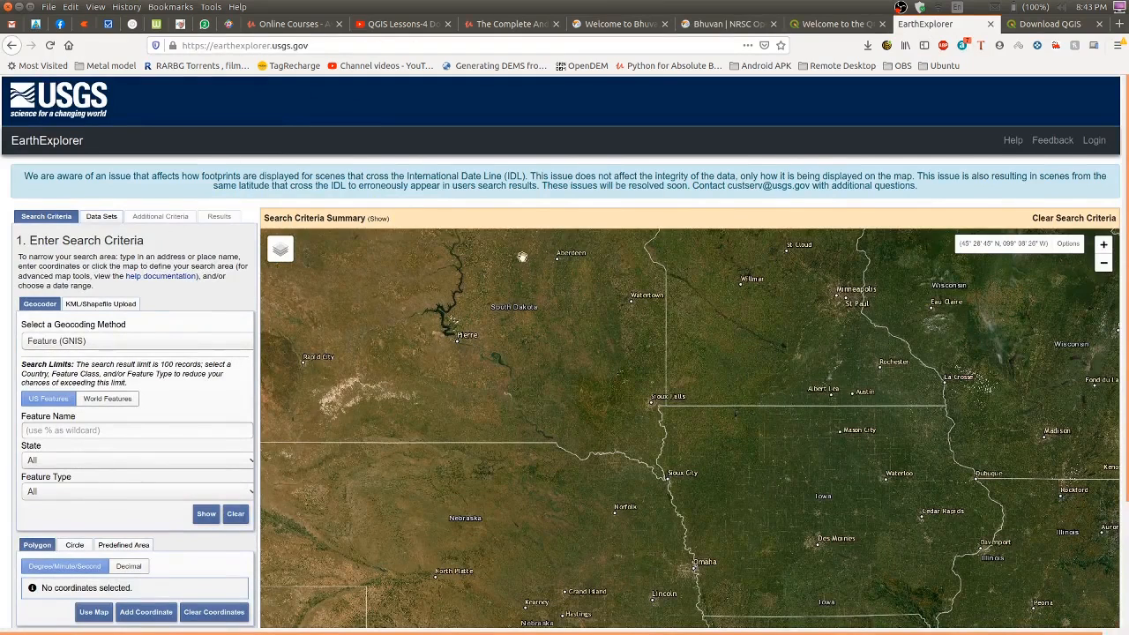
left_click(1095, 142)
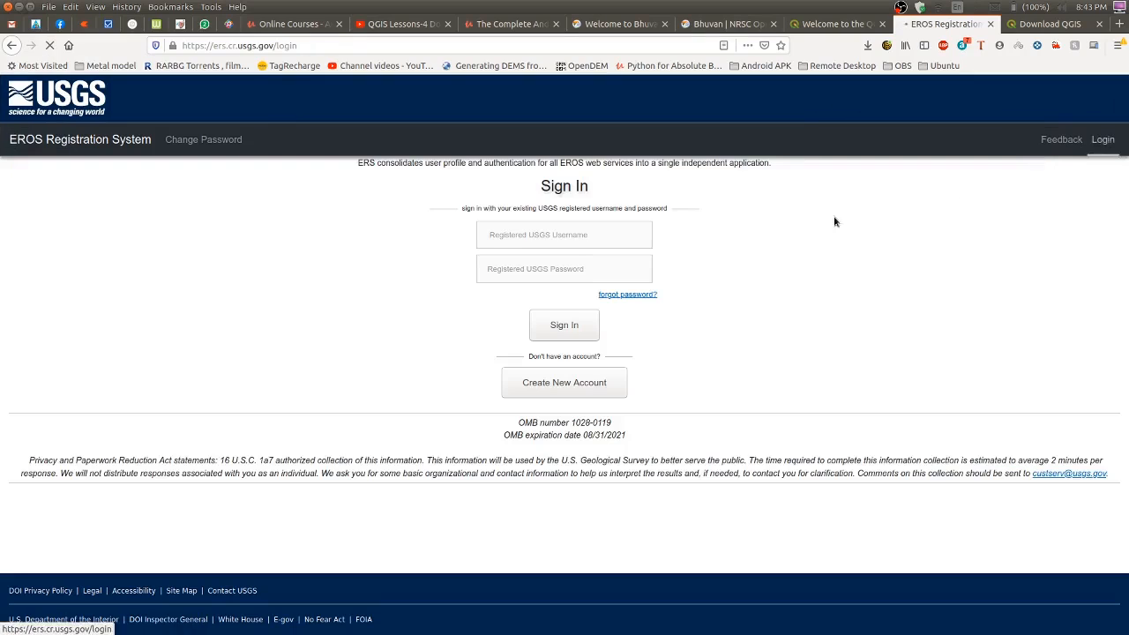
left_click(647, 236)
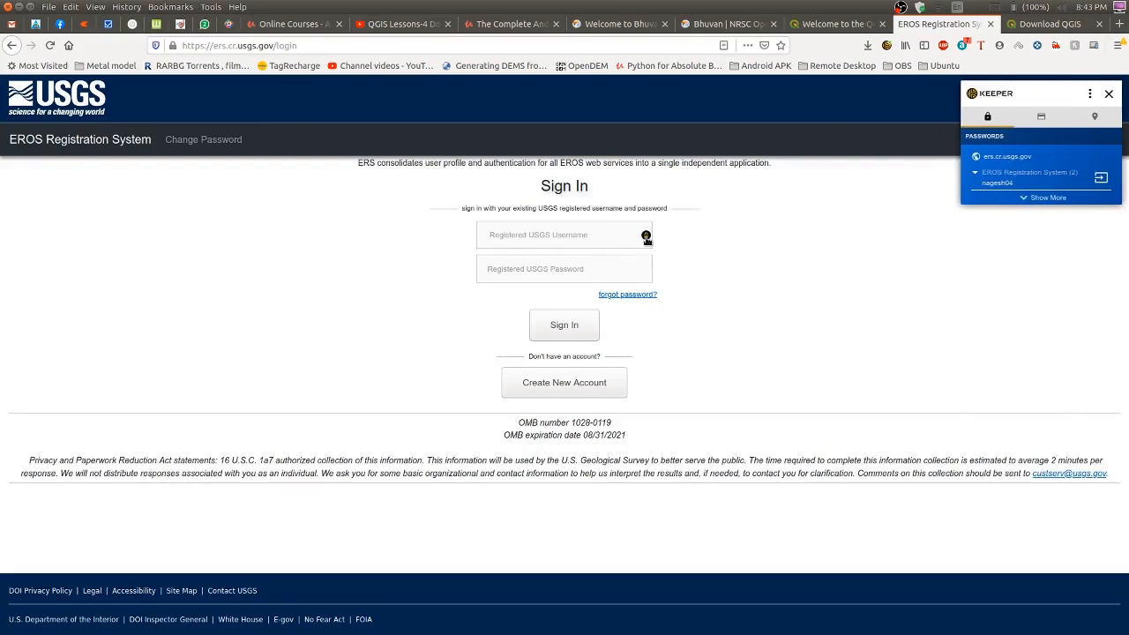
left_click(1102, 179)
left_click(569, 326)
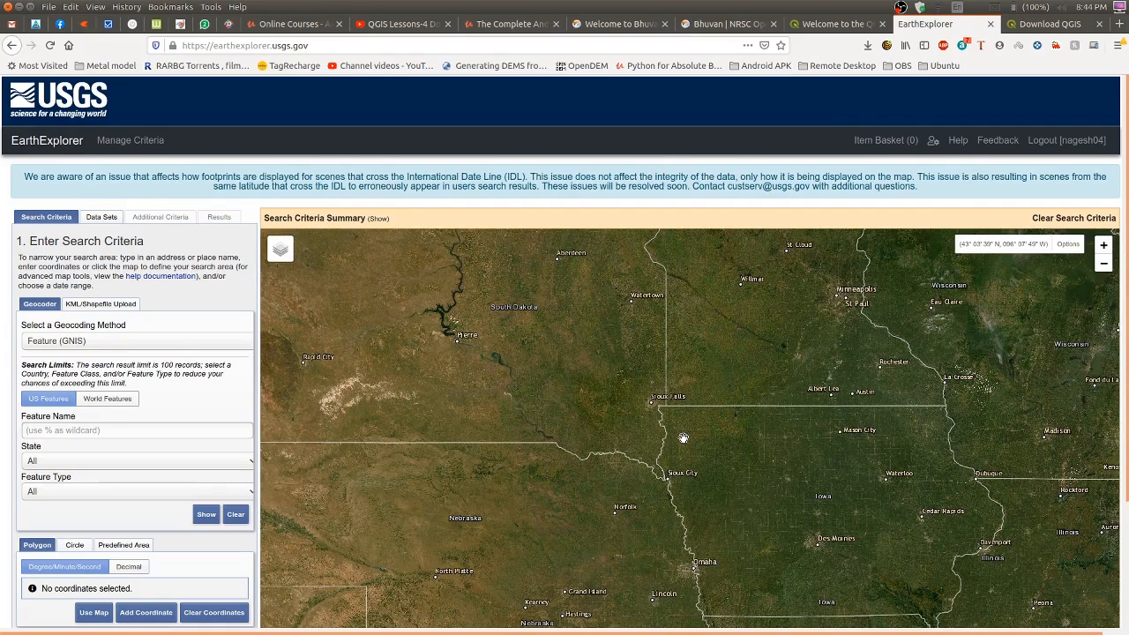
Step: Frame the Srinagar area of Kashmir, including Dal Lake, on the EarthExplorer map as the area of interest
scroll(683, 439, "down", 3)
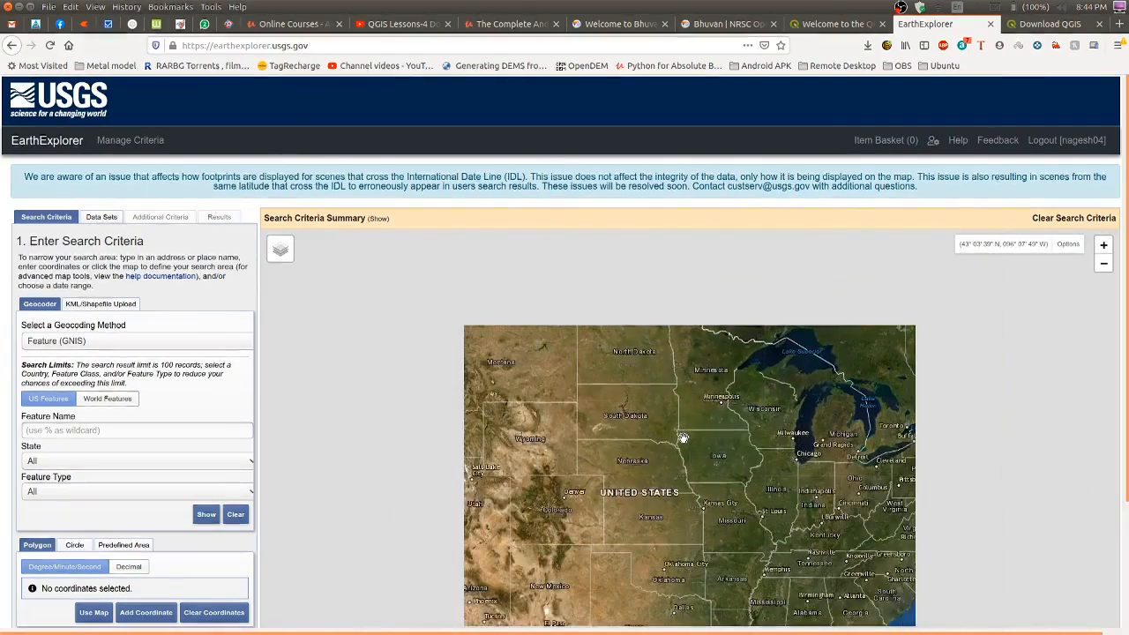
scroll(683, 438, "down", 2)
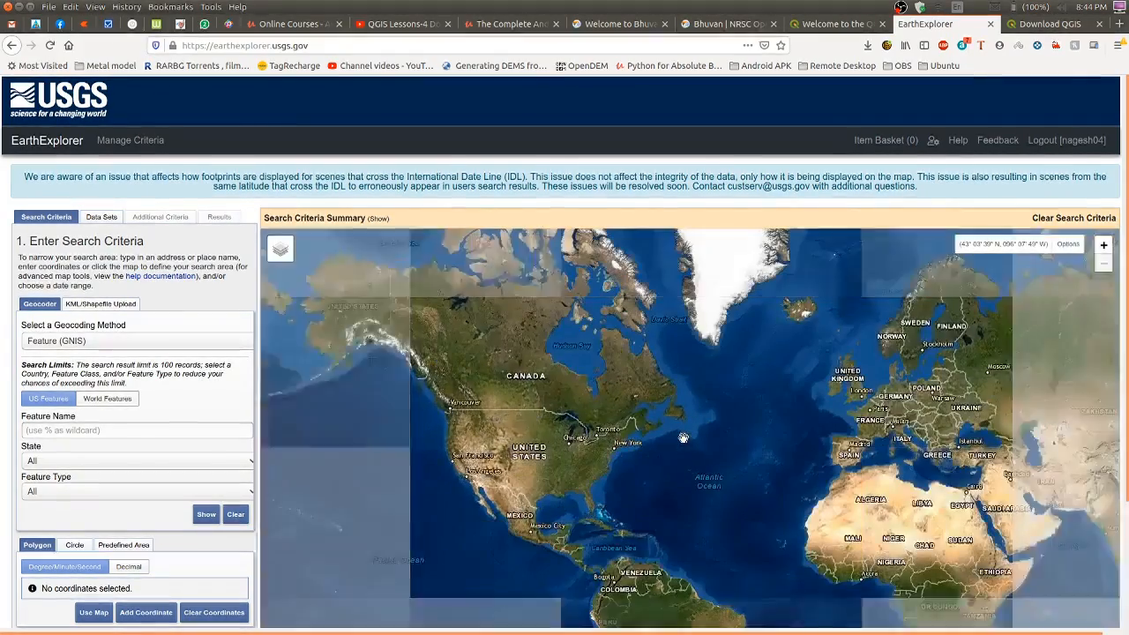
left_click_drag(939, 353, 597, 384)
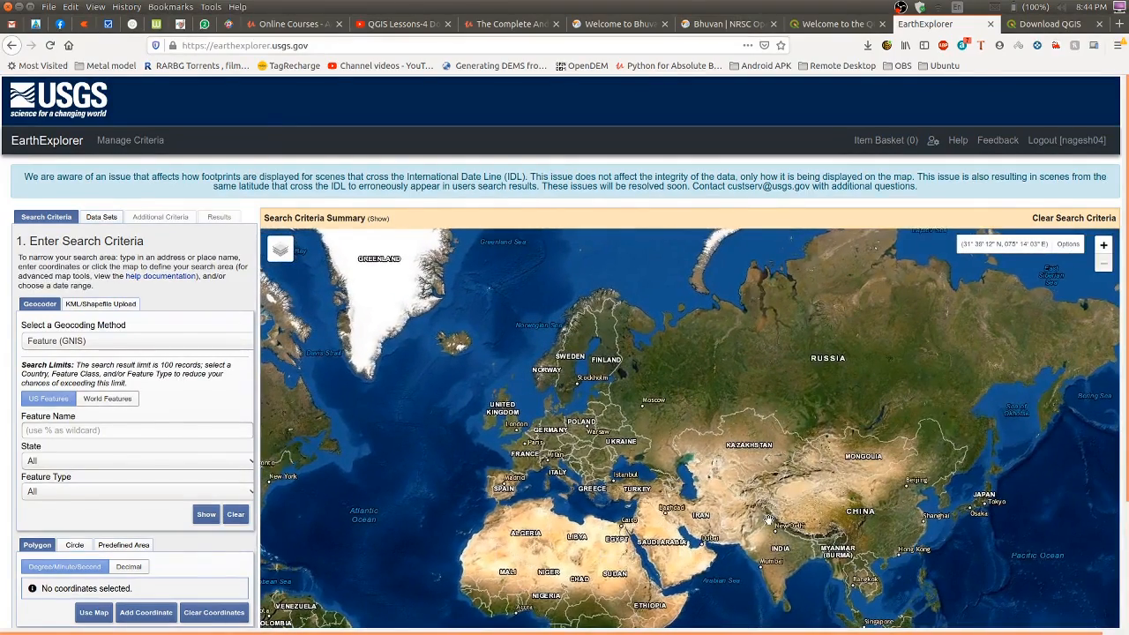
scroll(767, 520, "up", 3)
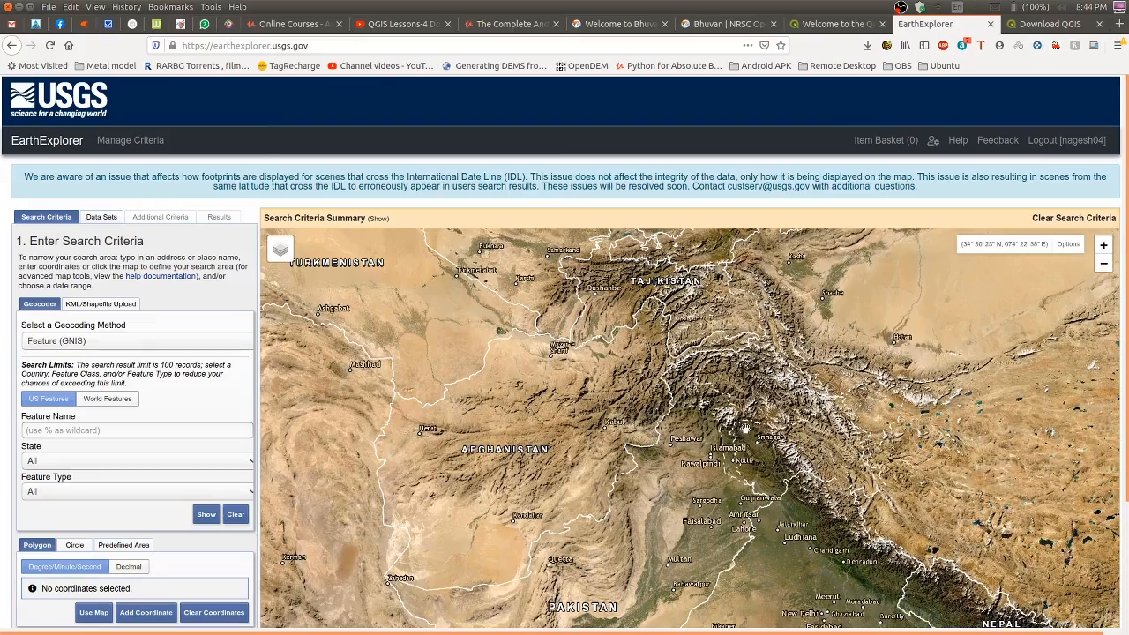
scroll(746, 428, "up", 2)
scroll(746, 429, "up", 3)
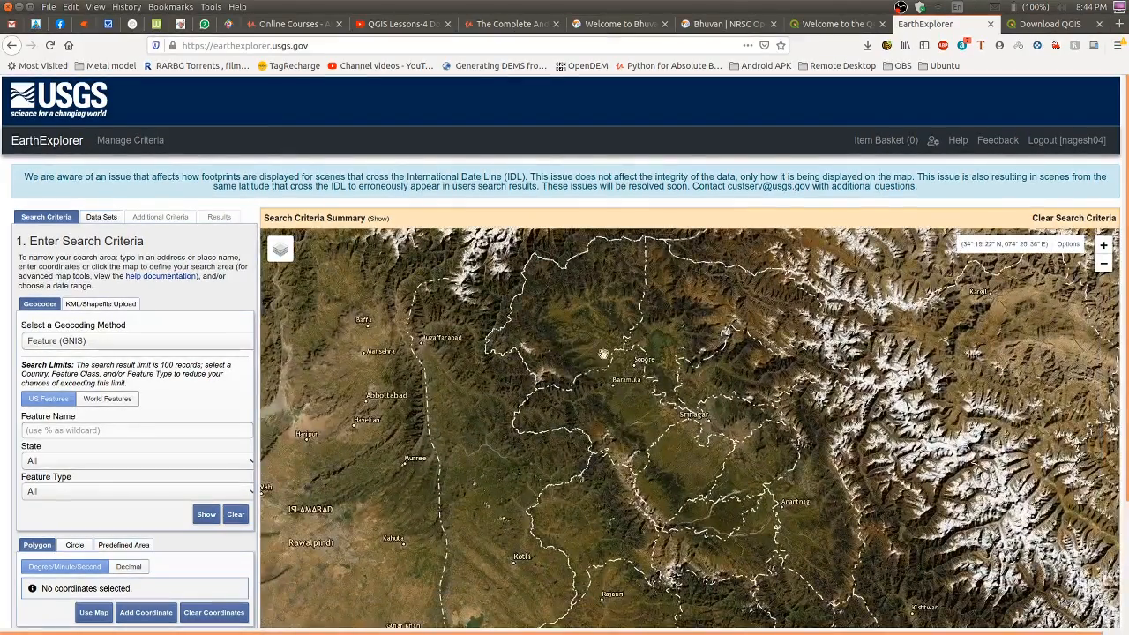
scroll(710, 414, "up", 1)
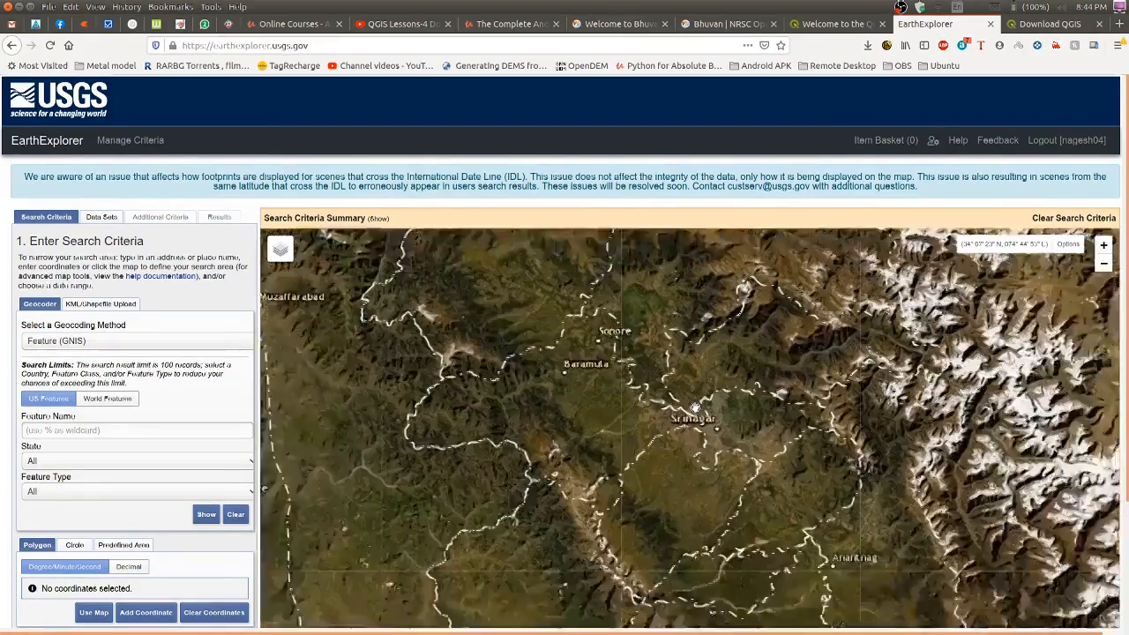
left_click_drag(728, 442, 686, 391)
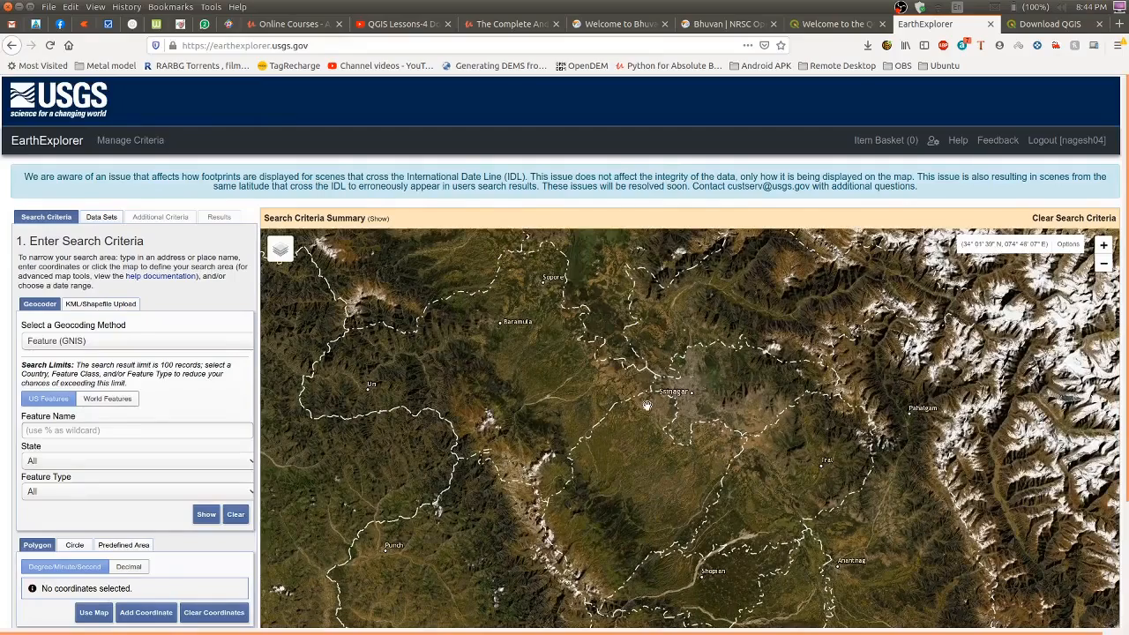
scroll(646, 406, "up", 1)
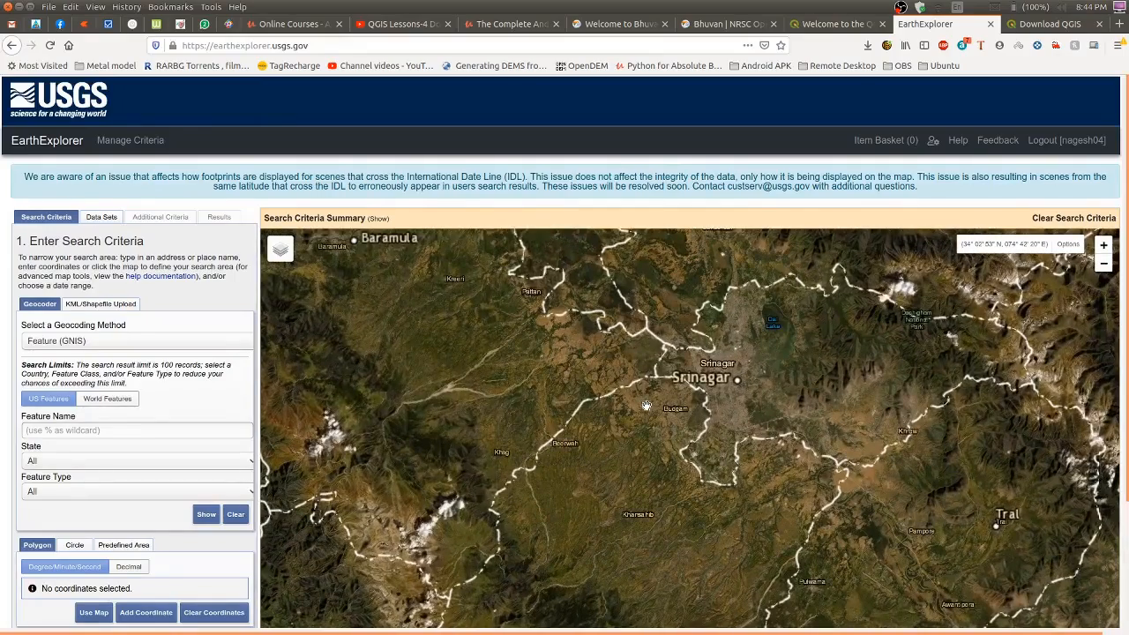
mouse_move(647, 406)
left_mouse_down()
mouse_move(575, 390)
mouse_move(629, 409)
left_mouse_up()
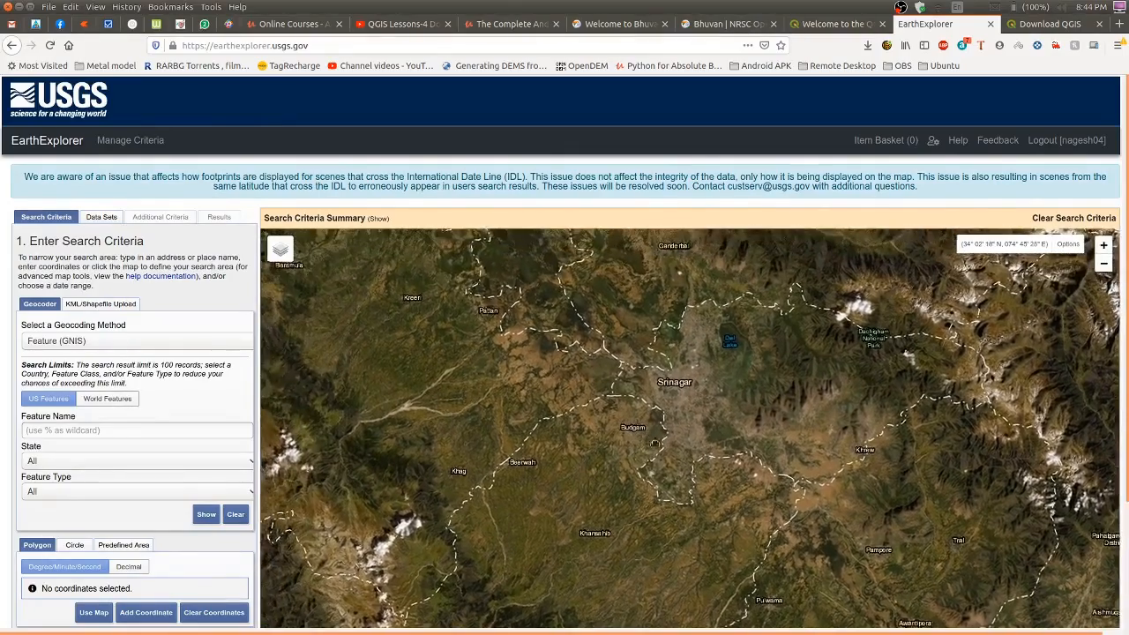
scroll(618, 388, "up", 1)
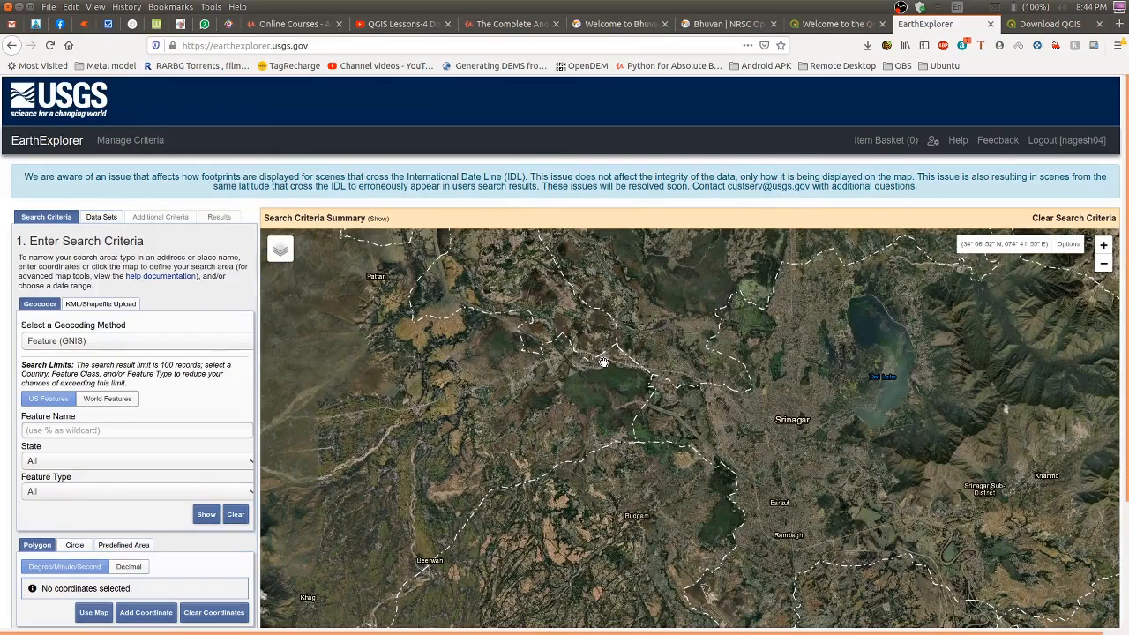
left_click_drag(692, 292, 605, 378)
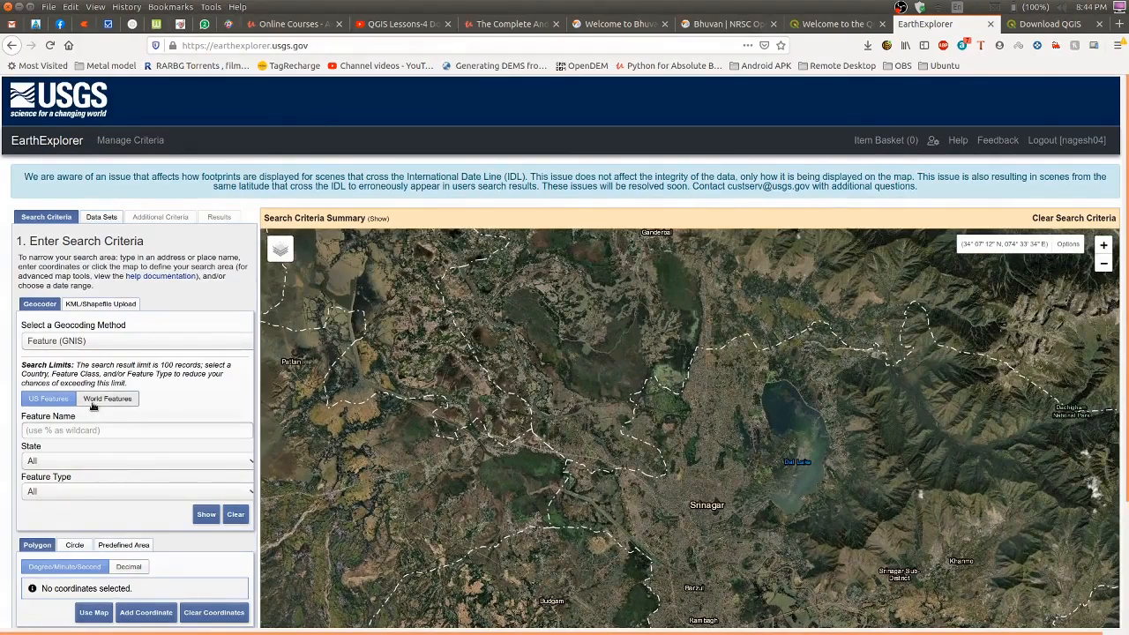
Step: Choose the SRTM 1 Arc-Second Global data set from the Digital Elevation category and view its additional criteria
scroll(116, 464, "down", 3)
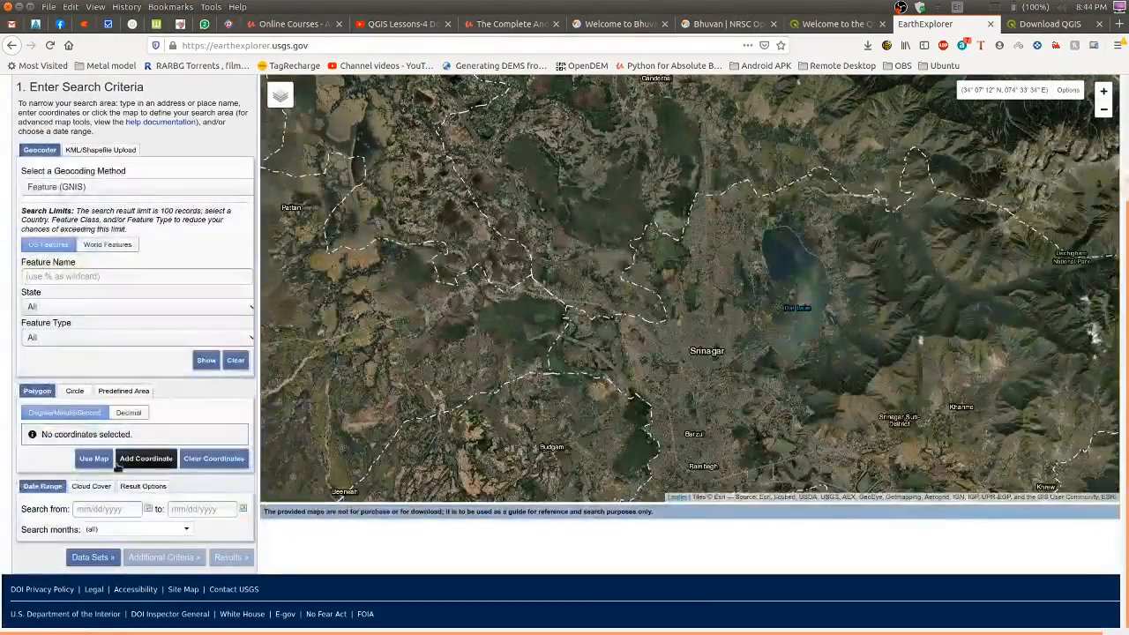
left_click(94, 557)
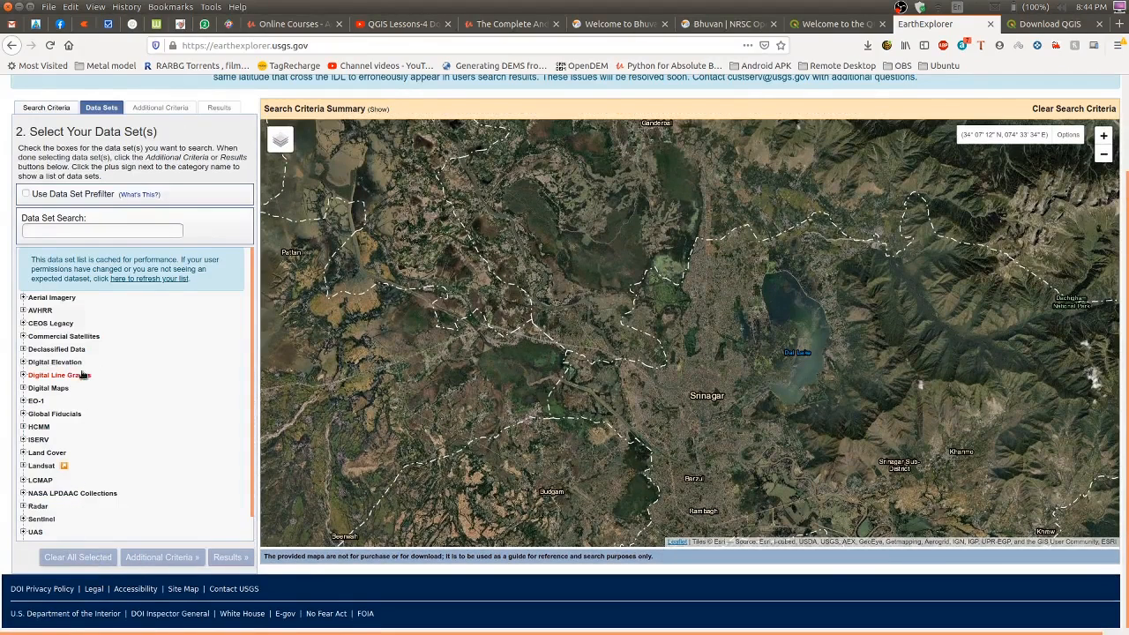
left_click(24, 363)
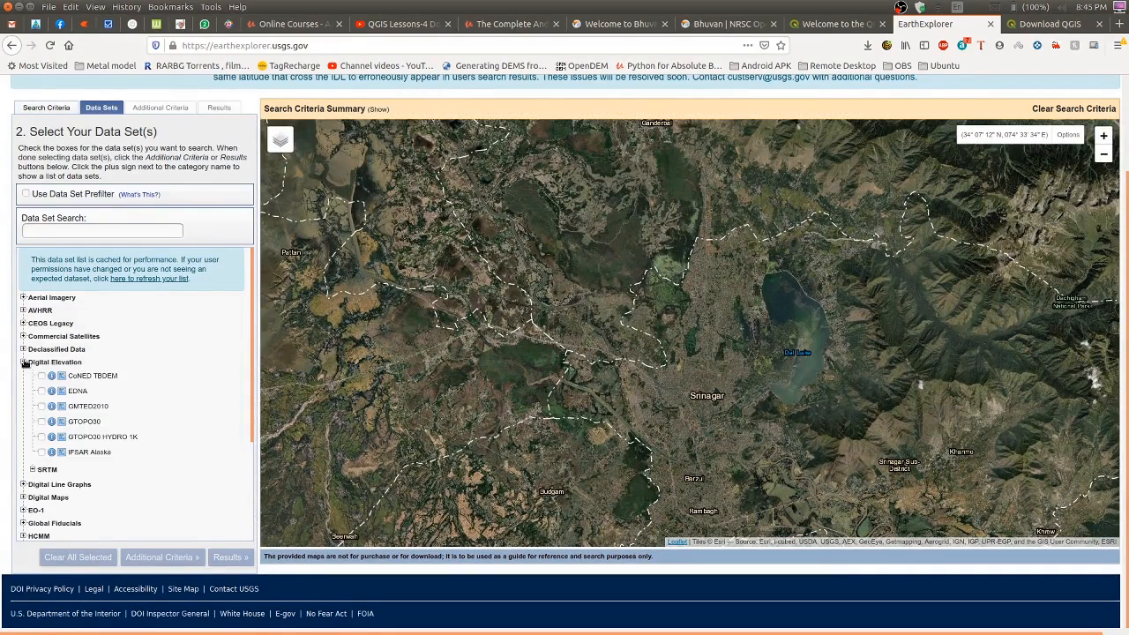
left_click(32, 472)
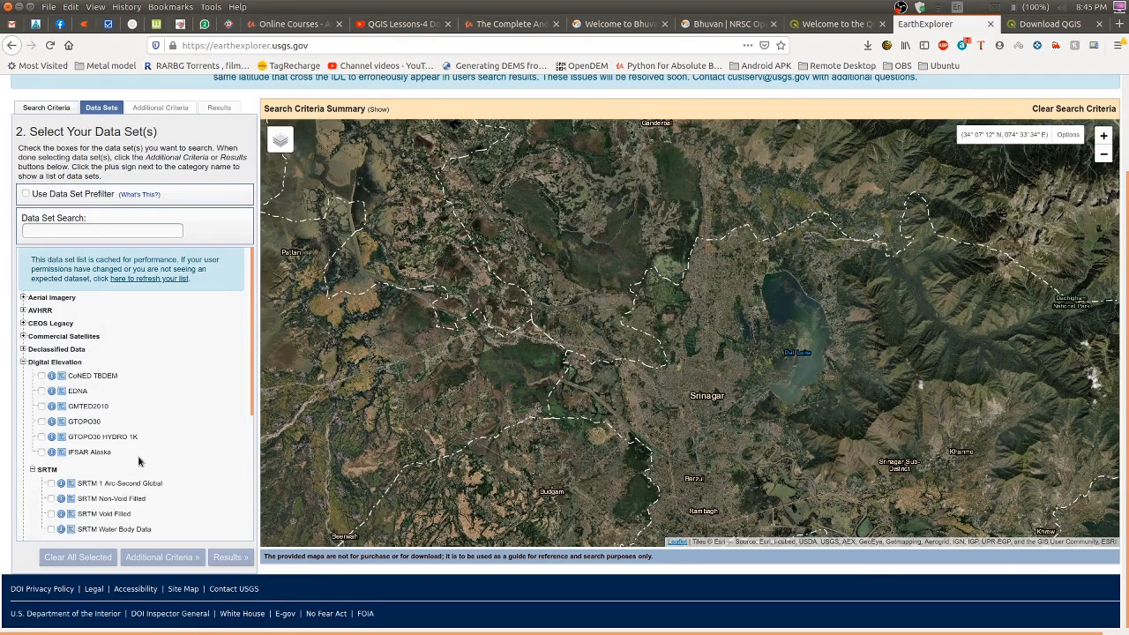
scroll(127, 460, "down", 1)
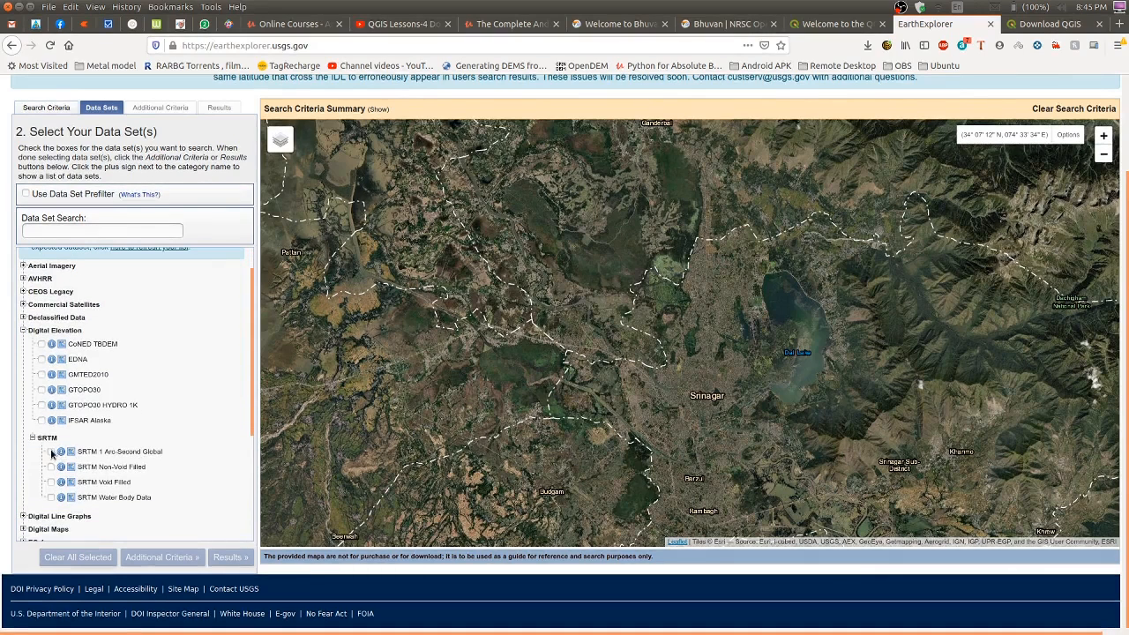
left_click(51, 451)
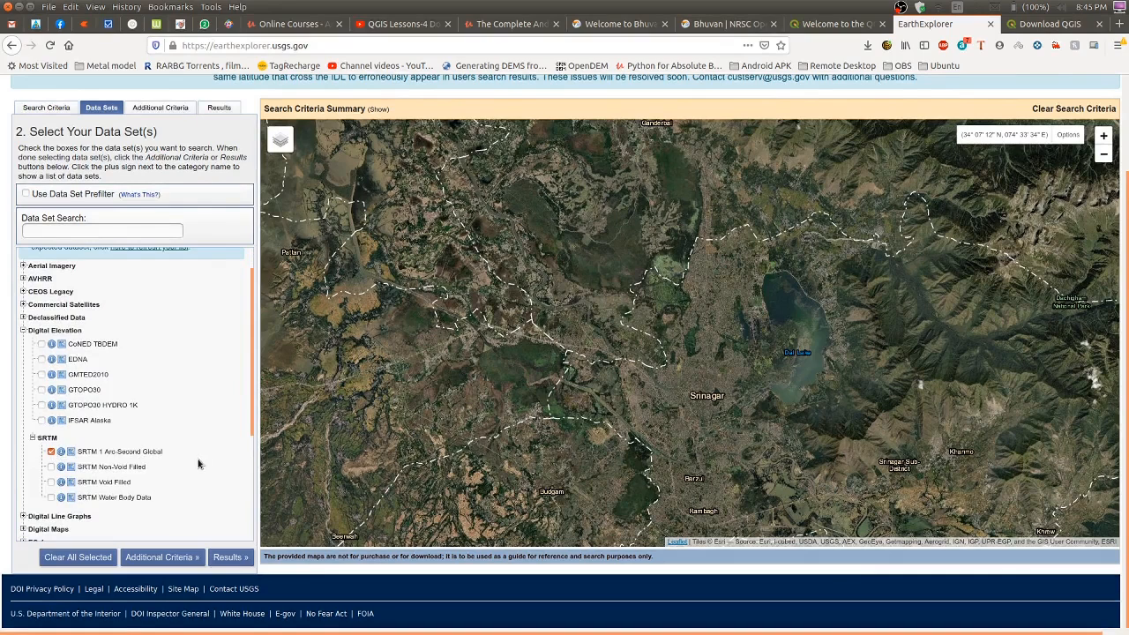
left_click(161, 558)
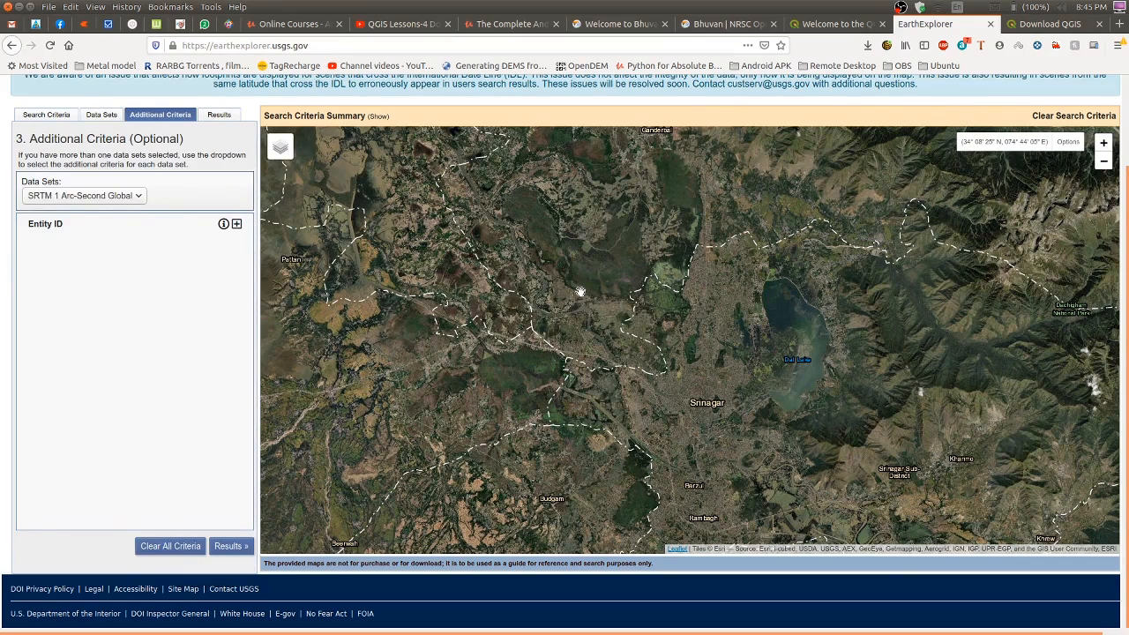
Step: Define the search polygon from the current map extent and list the matching SRTM results
left_click(52, 117)
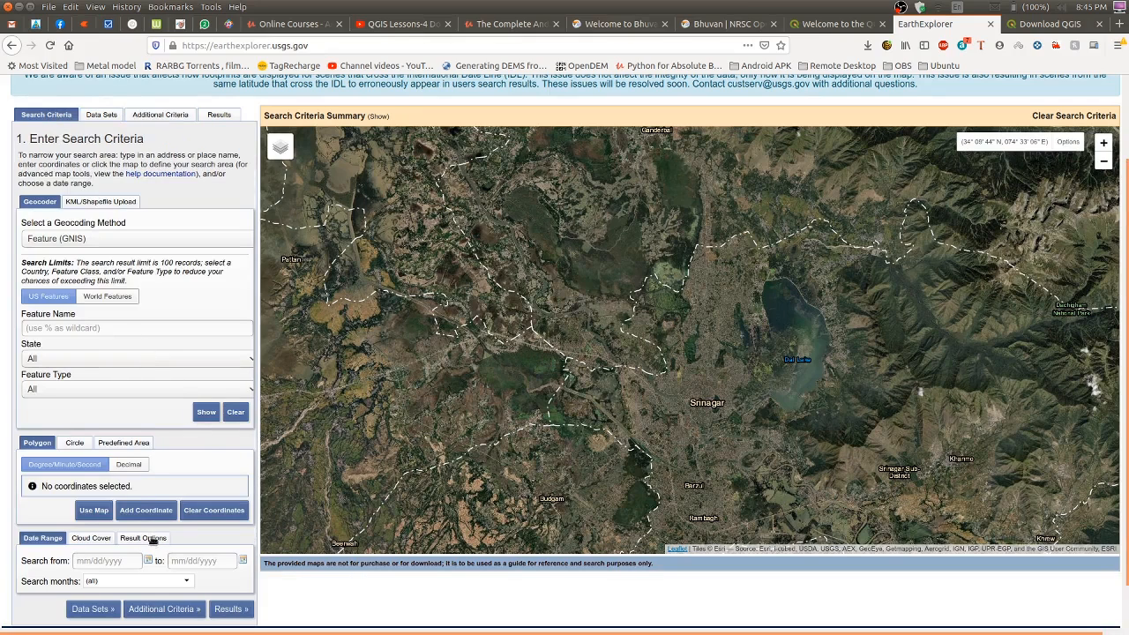
left_click(94, 512)
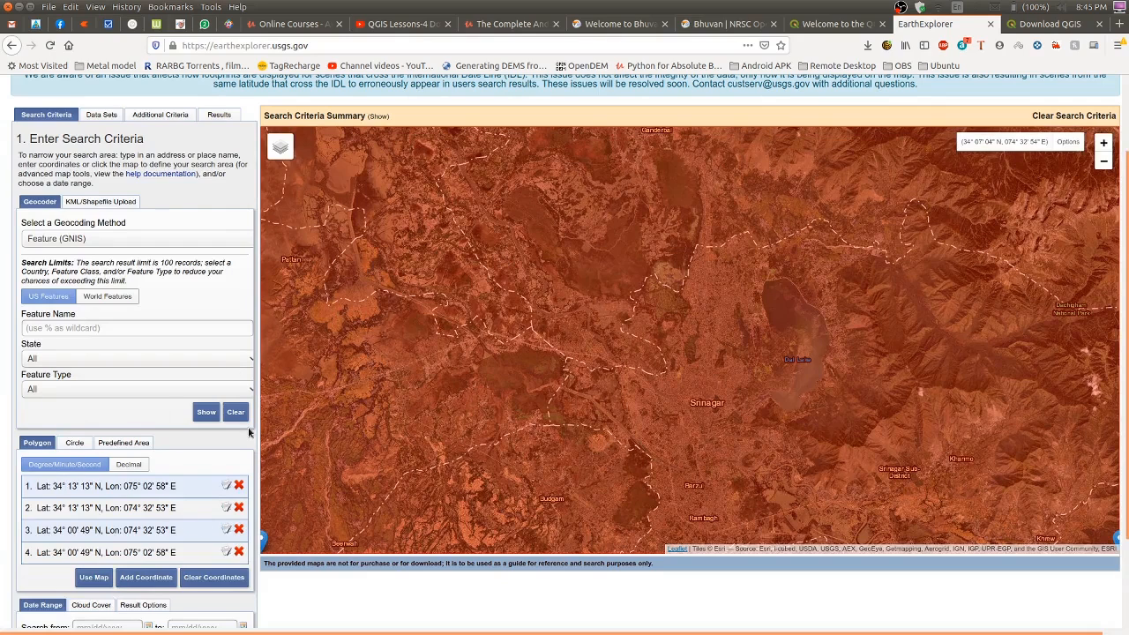
scroll(156, 456, "down", 3)
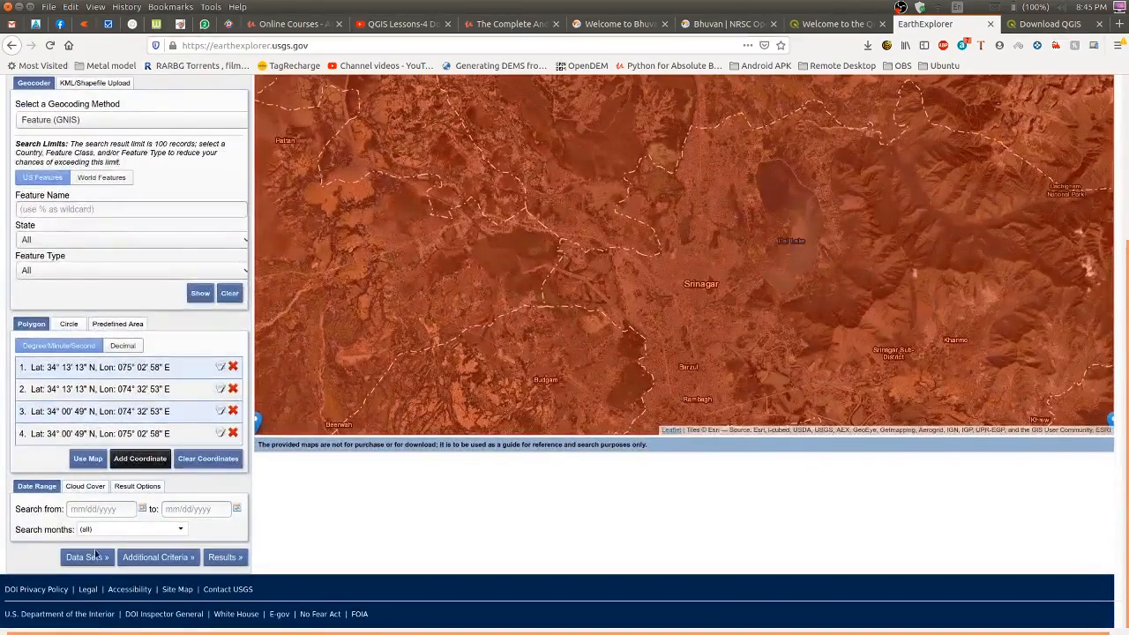
left_click(222, 556)
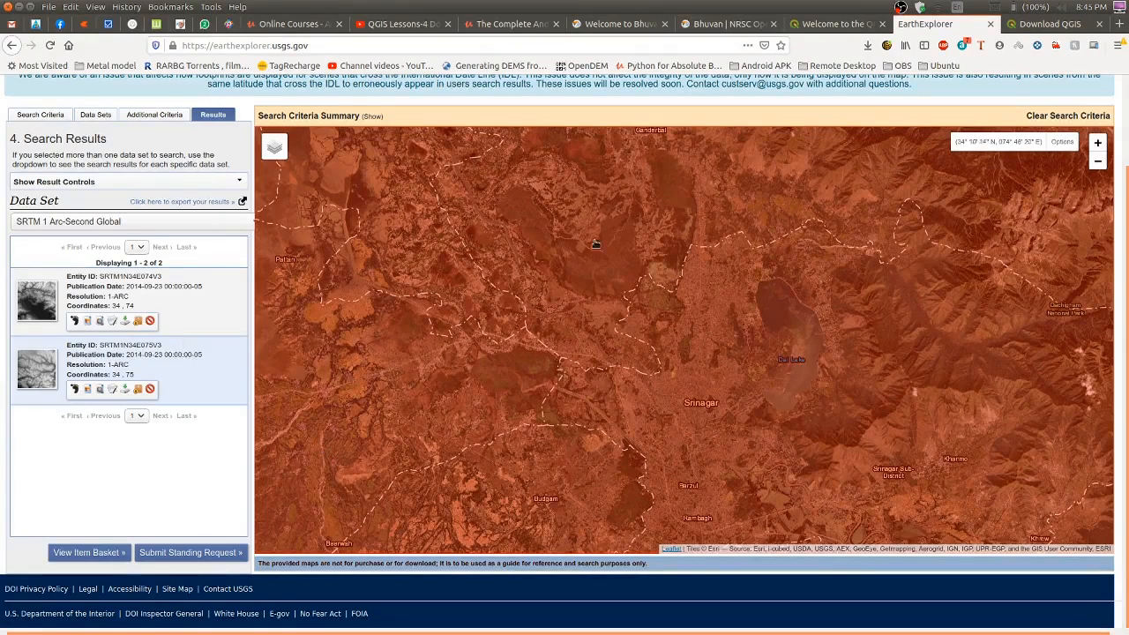
Step: Overlay the previews of both SRTM tiles on the map, and view the download options of tile SRTM1N34E074V3
left_click(89, 322)
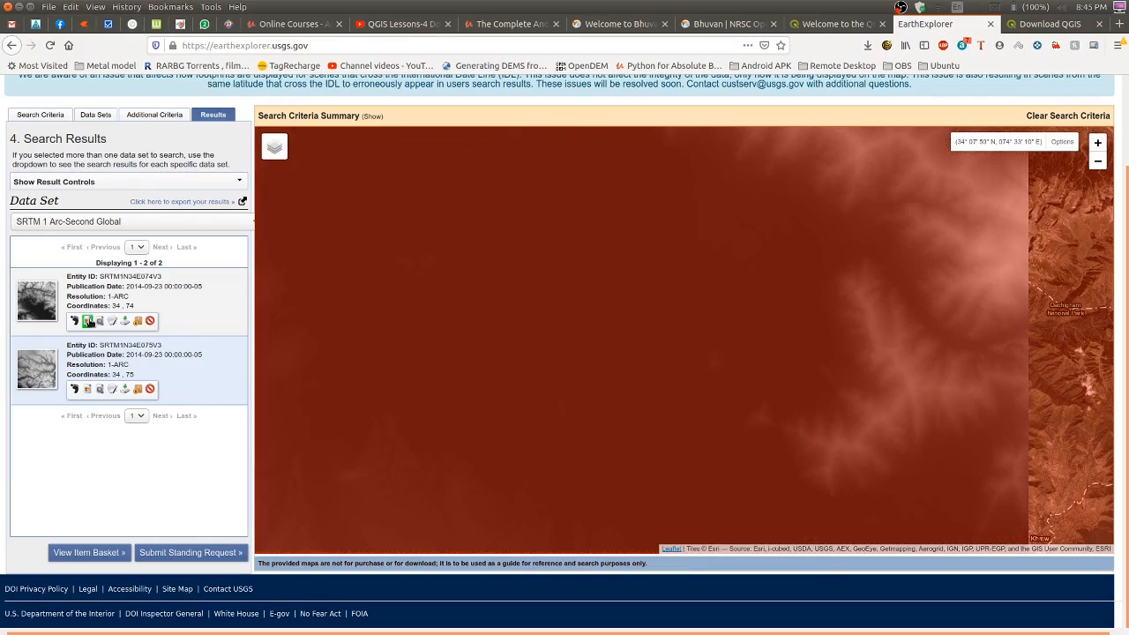
scroll(446, 335, "down", 3)
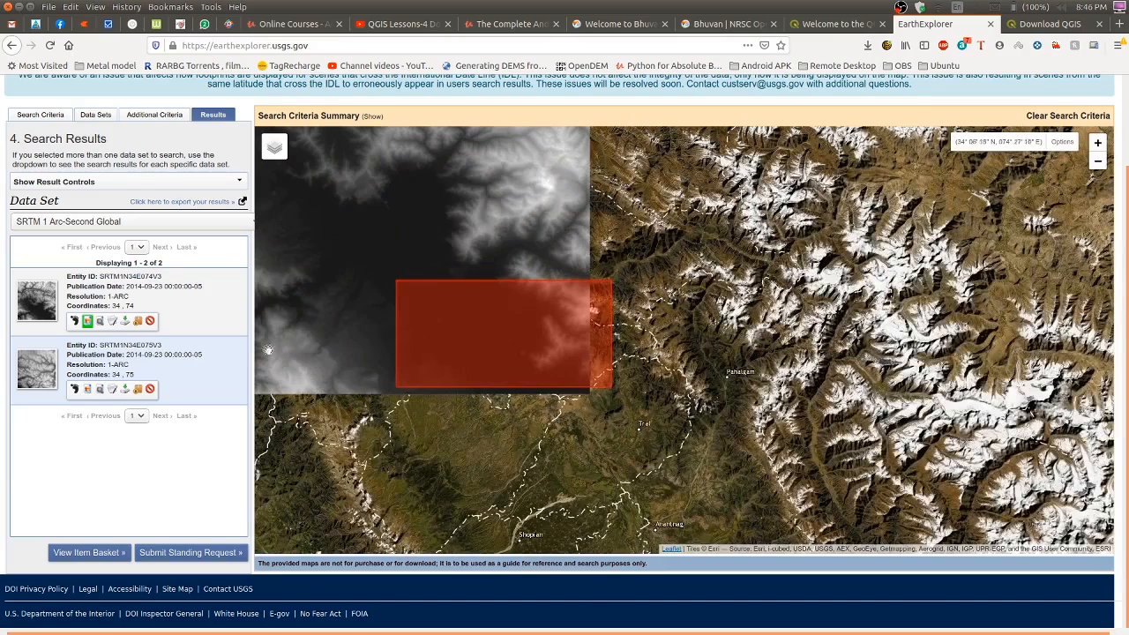
left_click(88, 390)
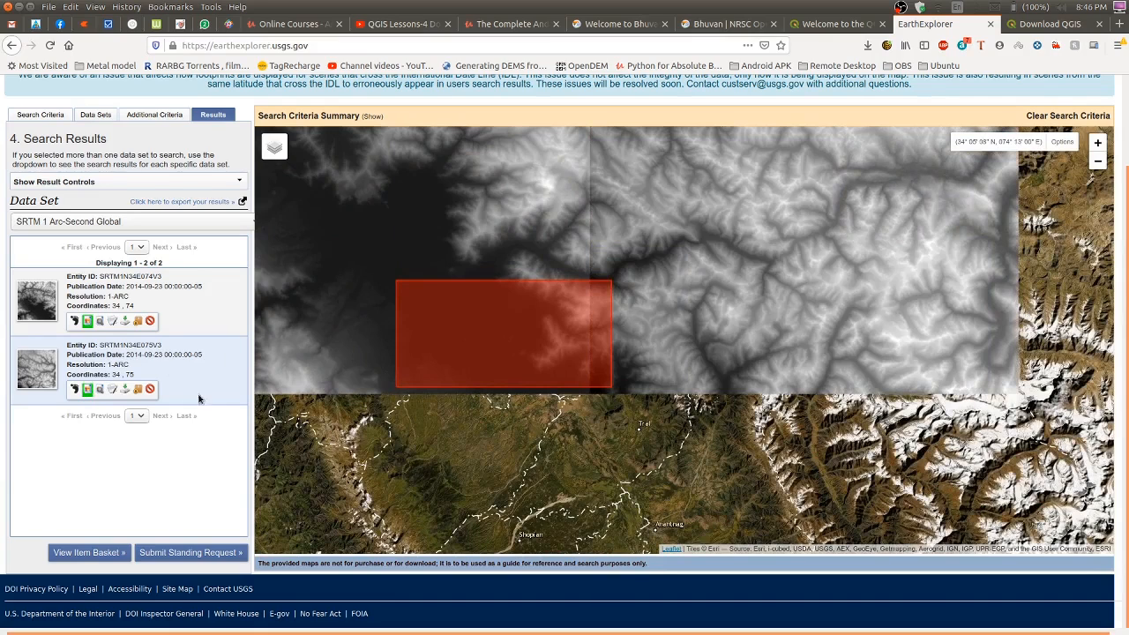
left_click(125, 323)
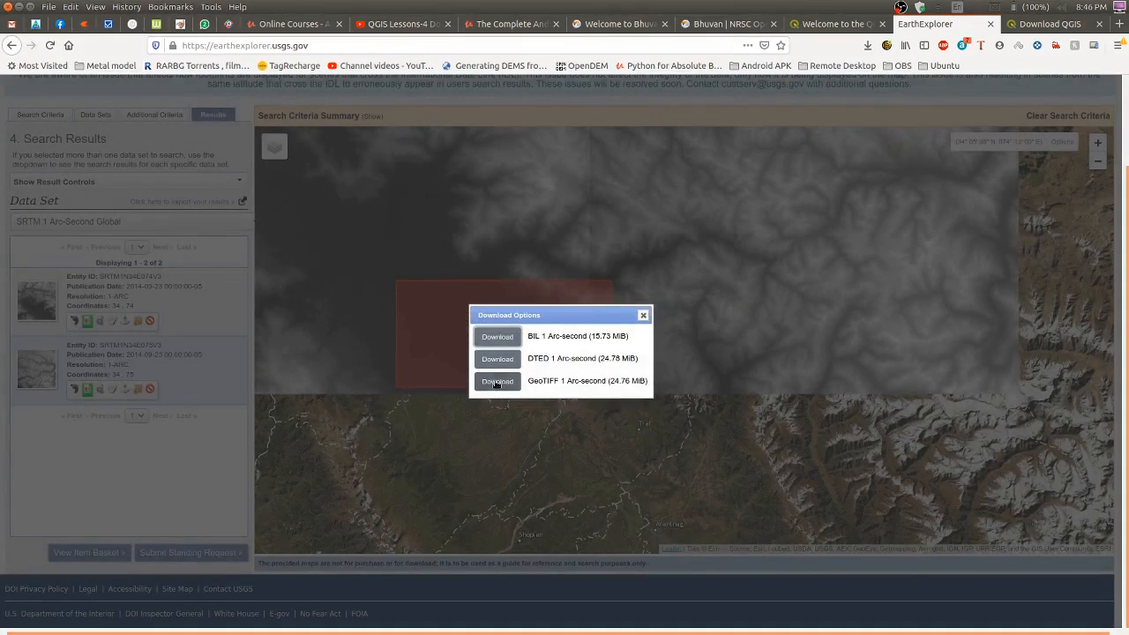
left_click(643, 317)
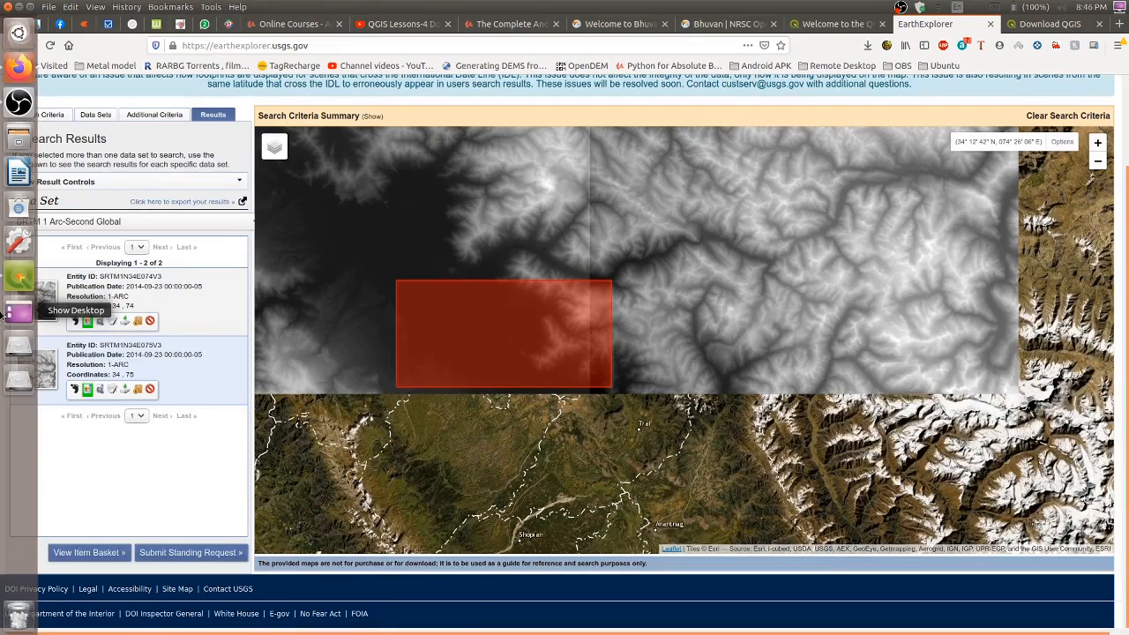
Step: Switch from the EarthExplorer page in the browser to the empty QGIS project
key("alt+Tab")
key("alt+Tab")
key("alt+Tab")
key("alt+Tab")
key("alt+Tab")
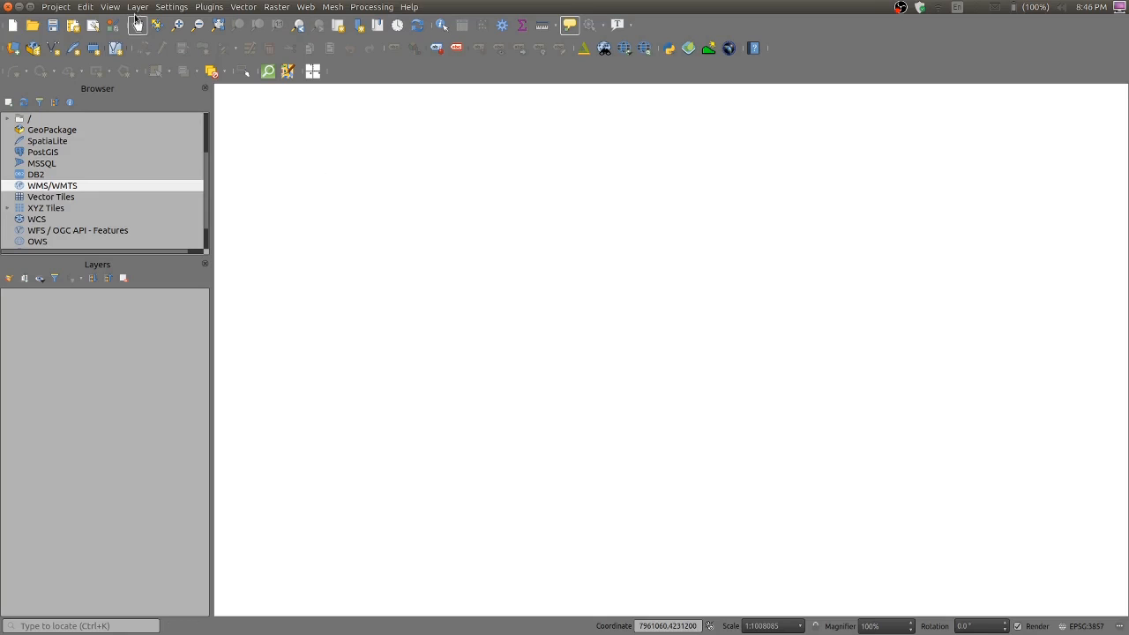
Step: Examine the elevation files in the Kashmir tutorials folder while choosing a raster layer source, and leave without adding any
left_click(139, 8)
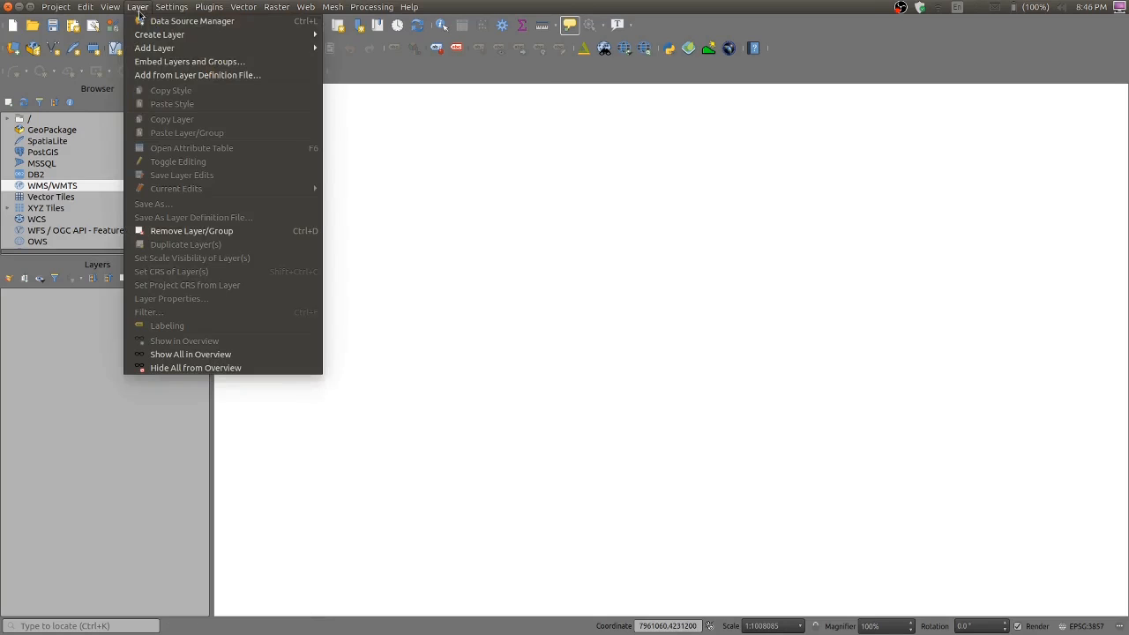
mouse_move(169, 39)
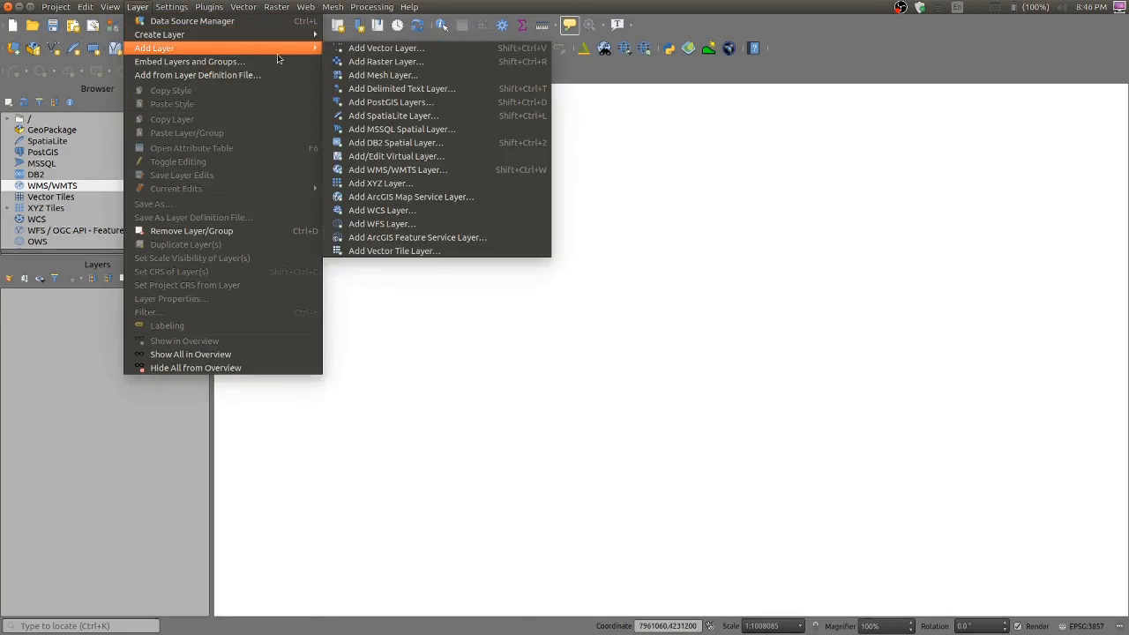
mouse_move(282, 51)
left_click(358, 63)
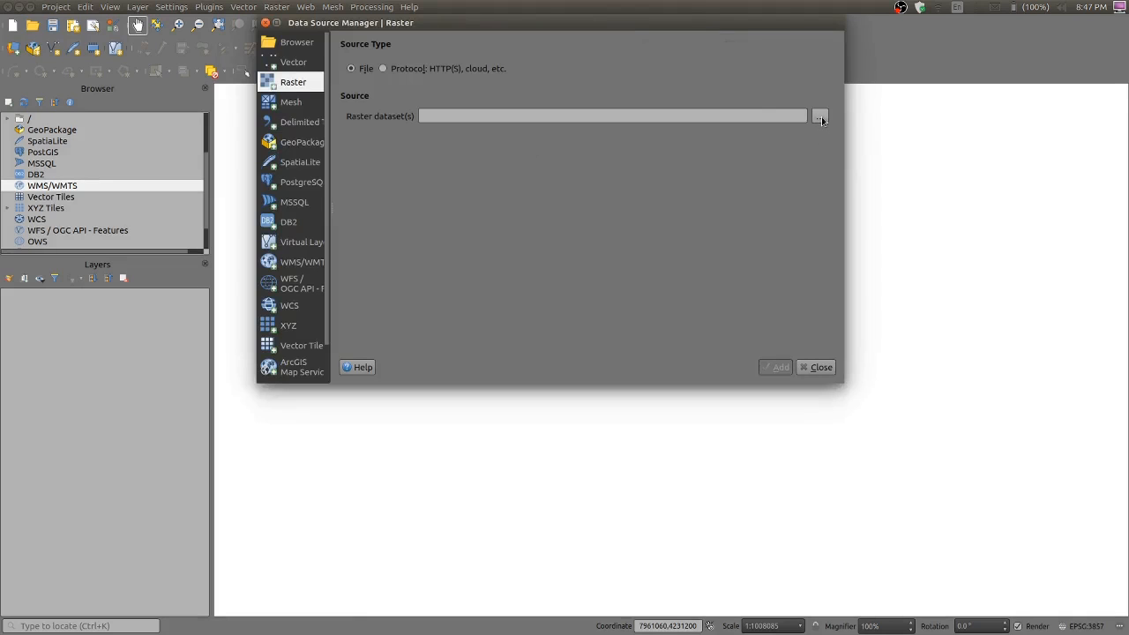
left_click(822, 116)
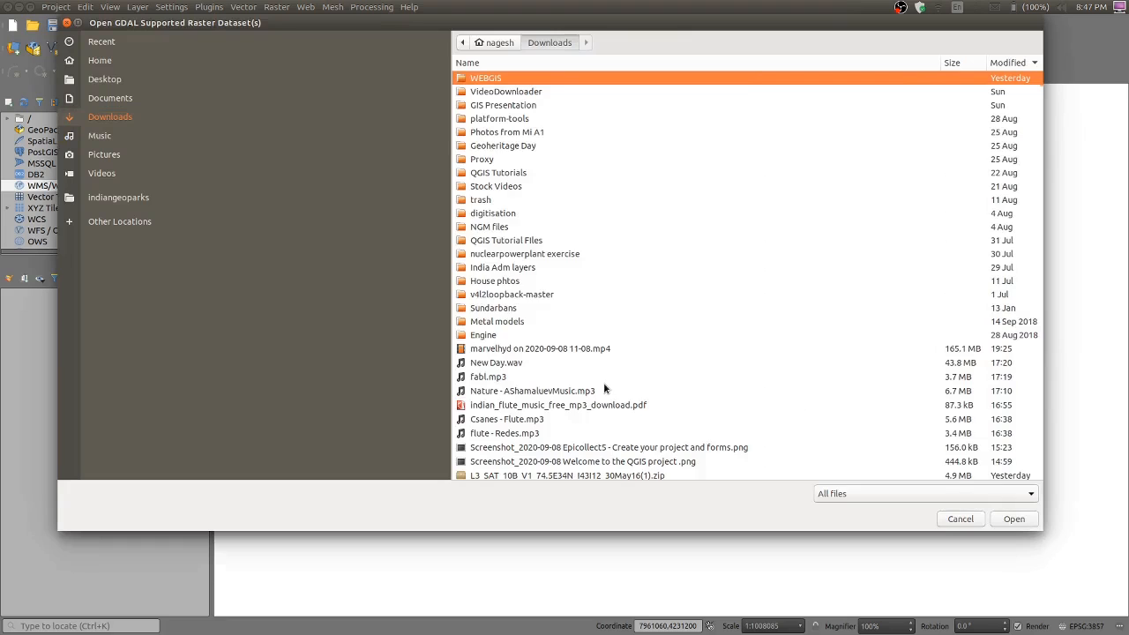
scroll(605, 388, "down", 3)
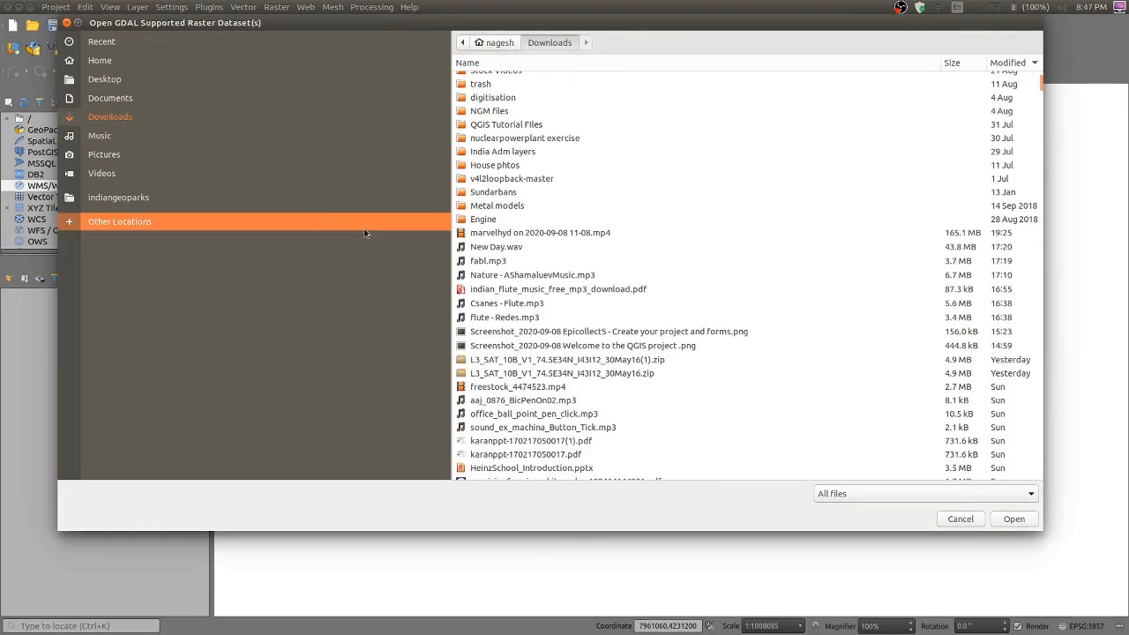
left_click(245, 105)
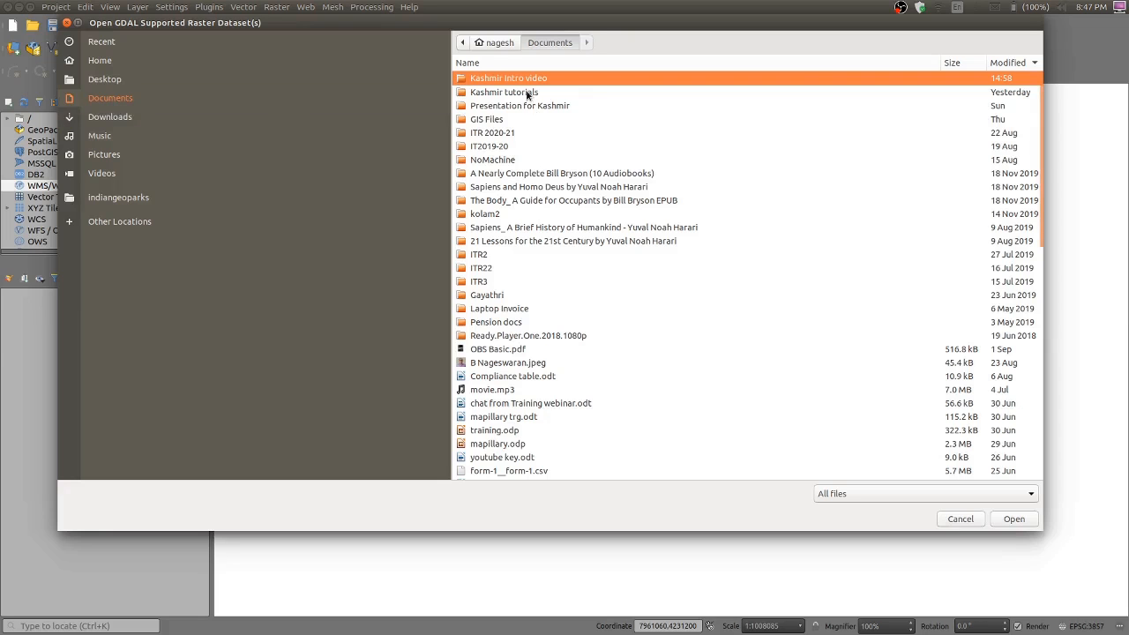
double_click(527, 92)
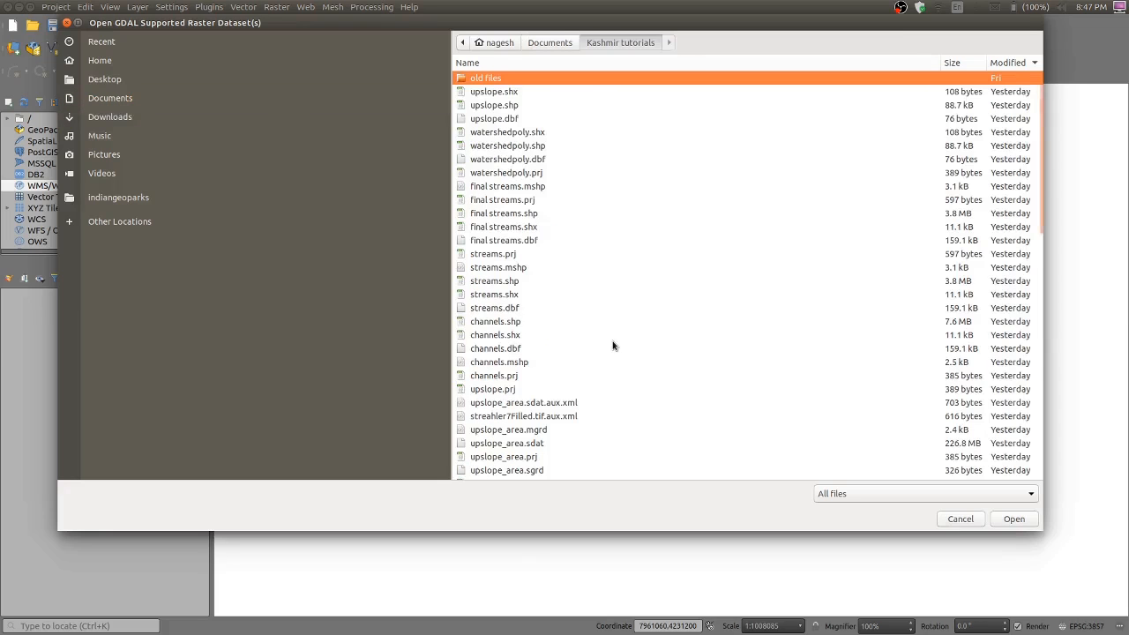
scroll(613, 345, "down", 10)
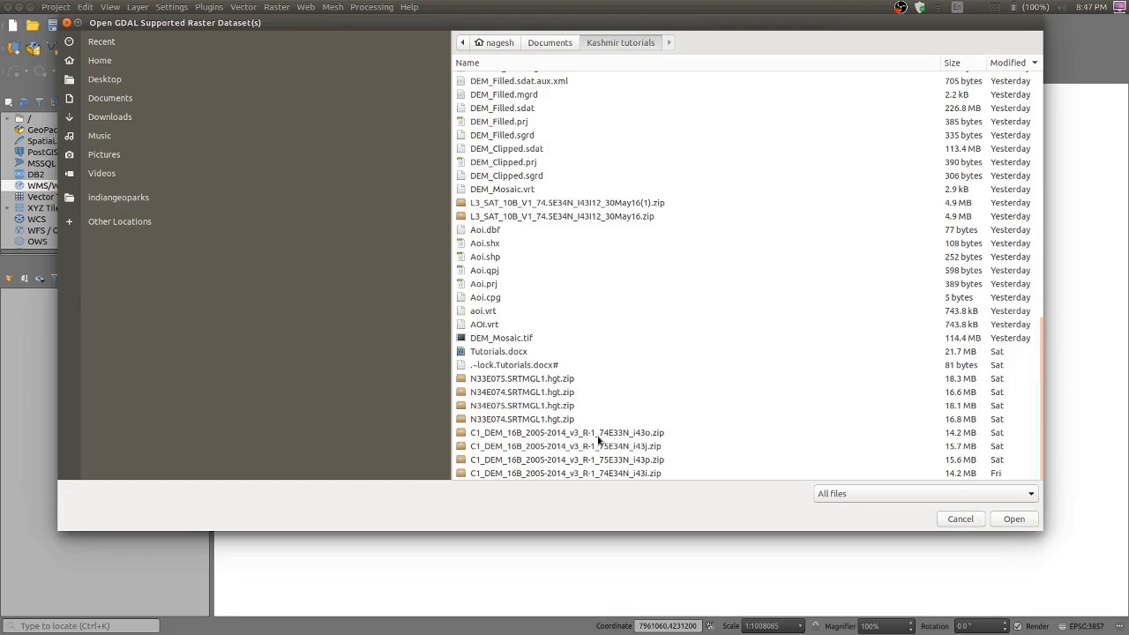
left_click(962, 520)
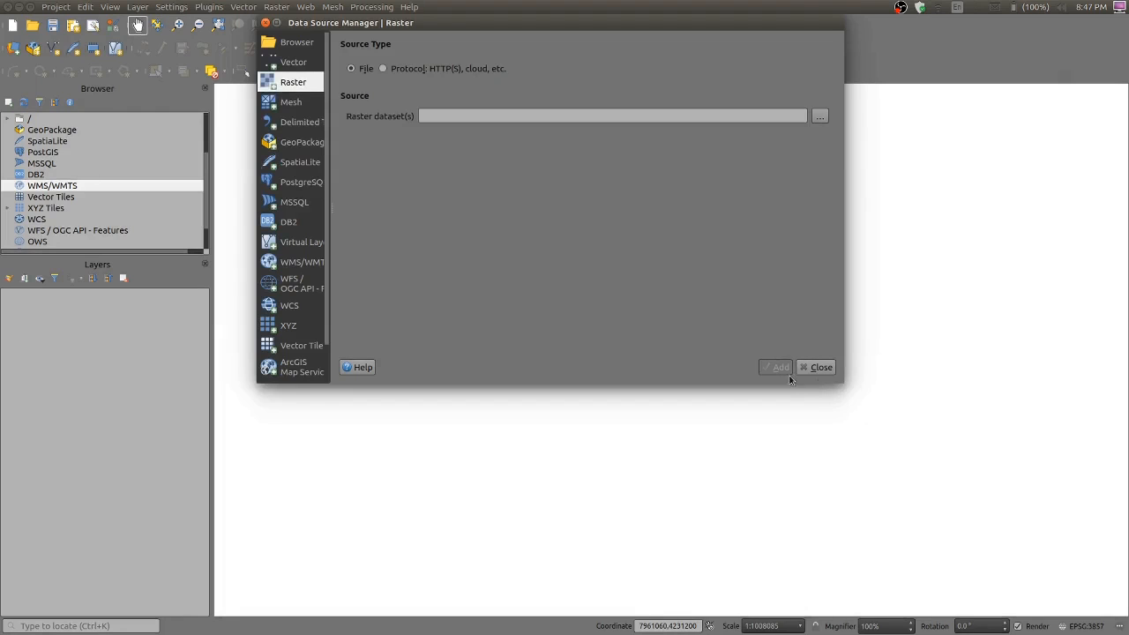
left_click(821, 367)
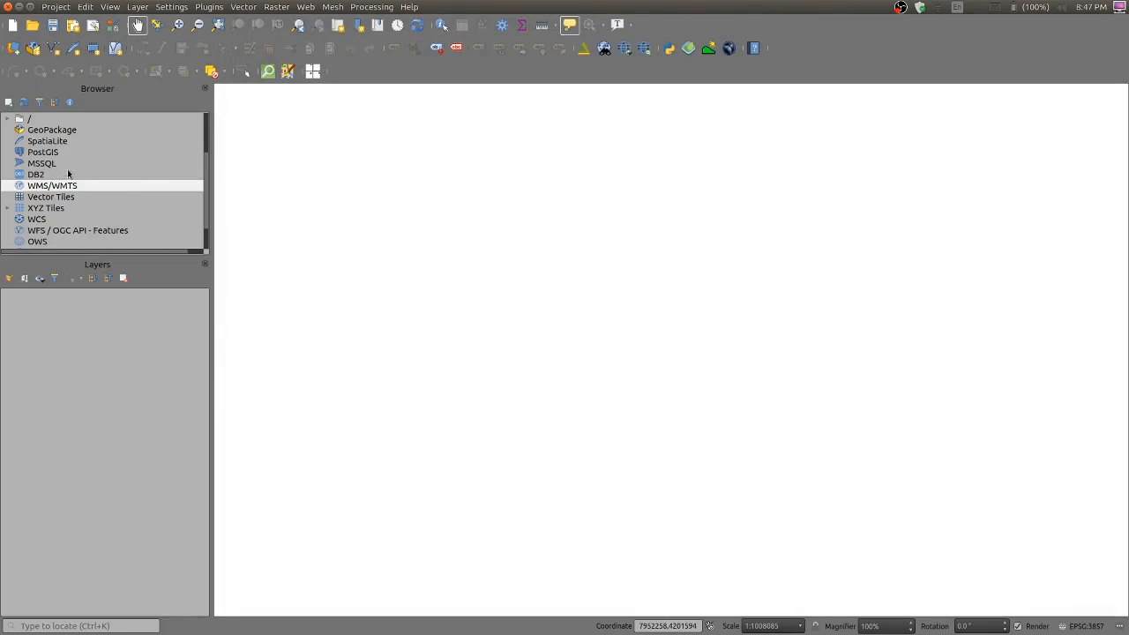
Step: Mark the Downloads folder under Home as a favorite in the Browser
scroll(56, 166, "up", 2)
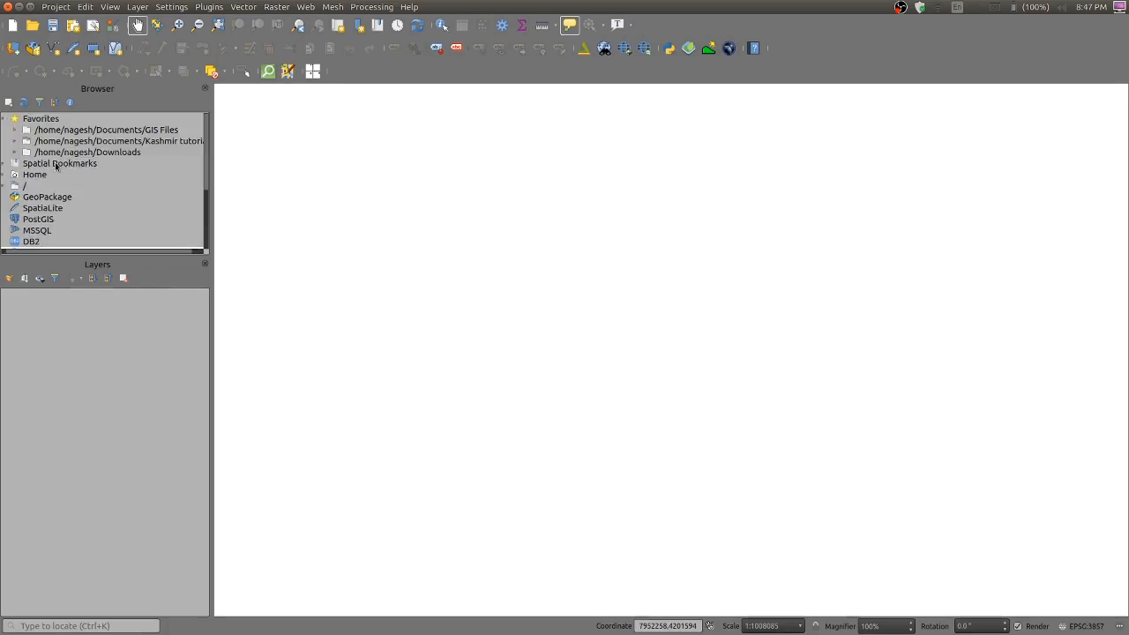
scroll(55, 166, "left", 1)
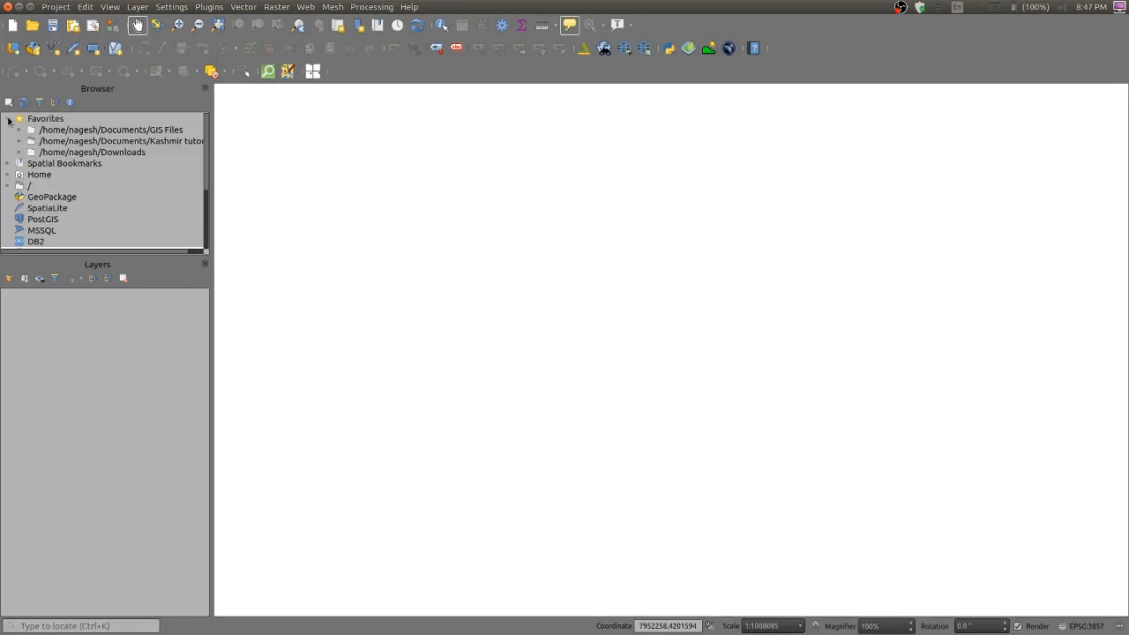
left_click(9, 120)
left_click(8, 120)
left_click(8, 175)
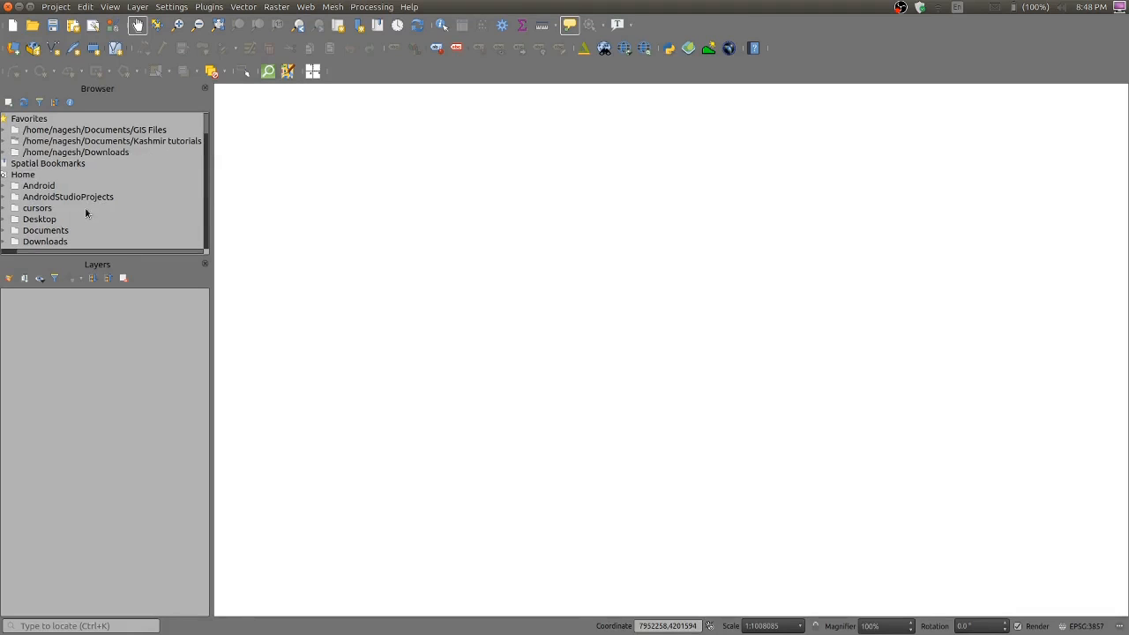
left_click(53, 242)
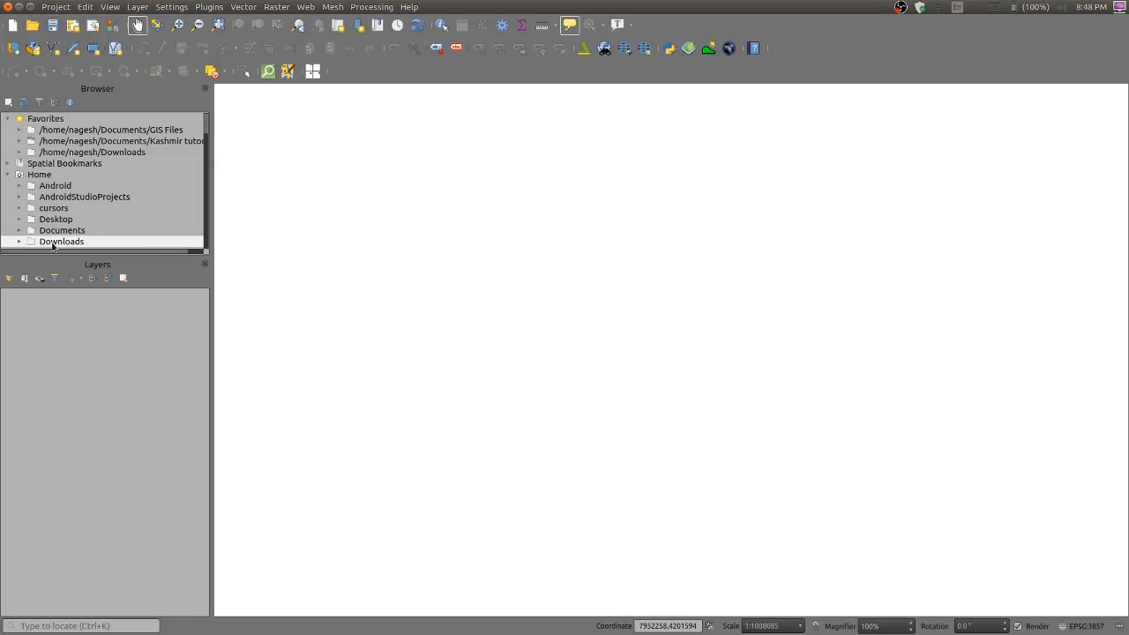
right_click(52, 242)
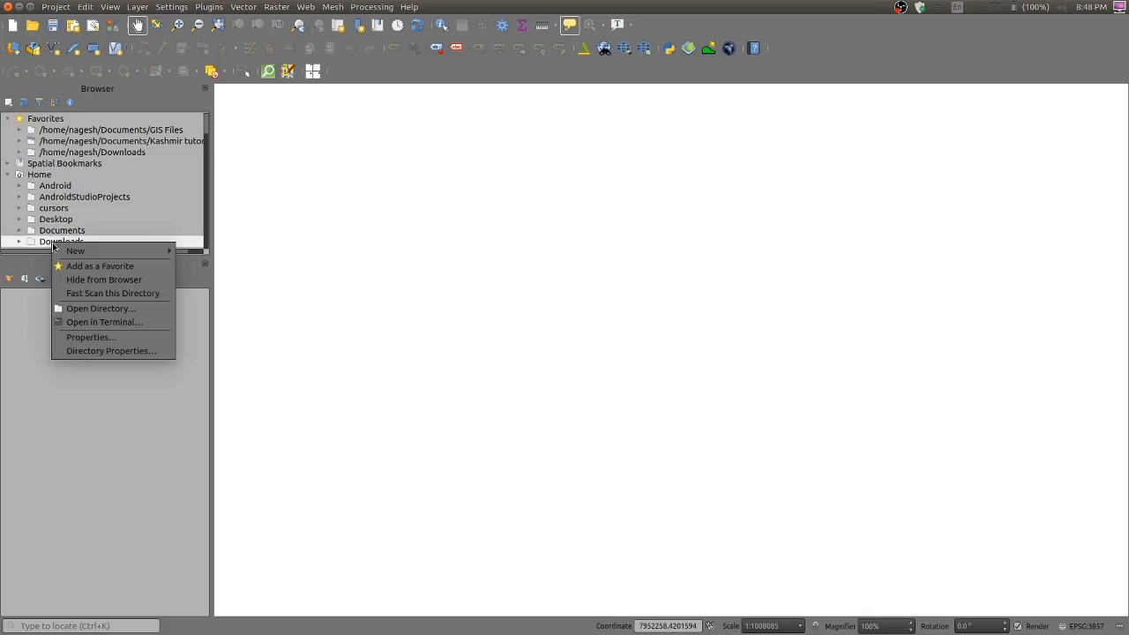
left_click(99, 267)
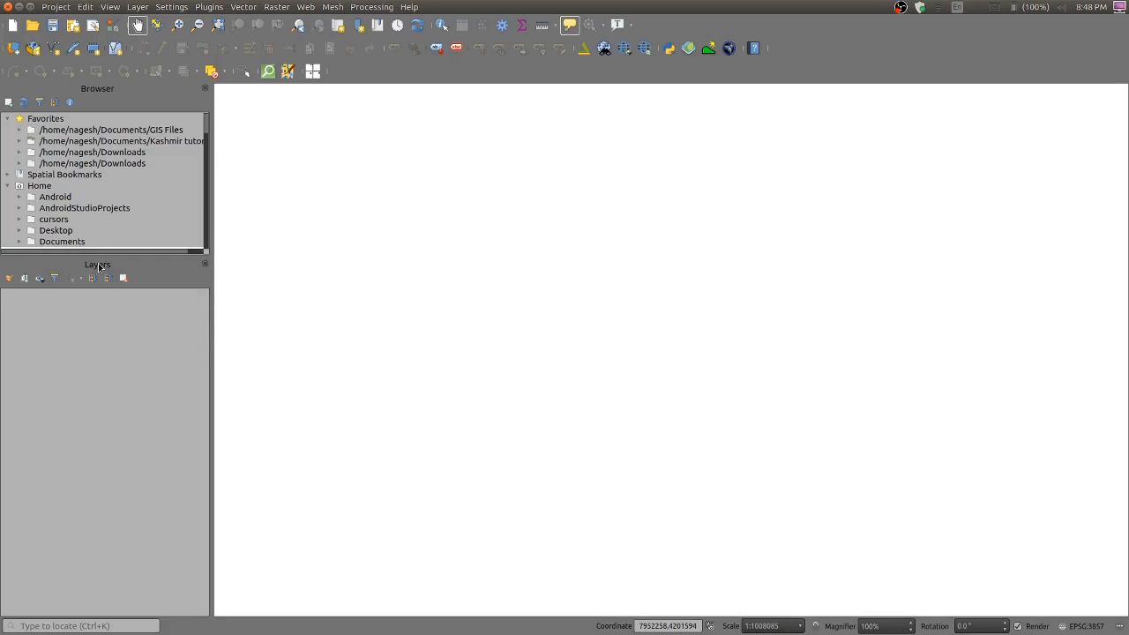
Step: Expand the favorite Kashmir tutorials folder and examine the full names of its C1_DEM archives
left_click(18, 142)
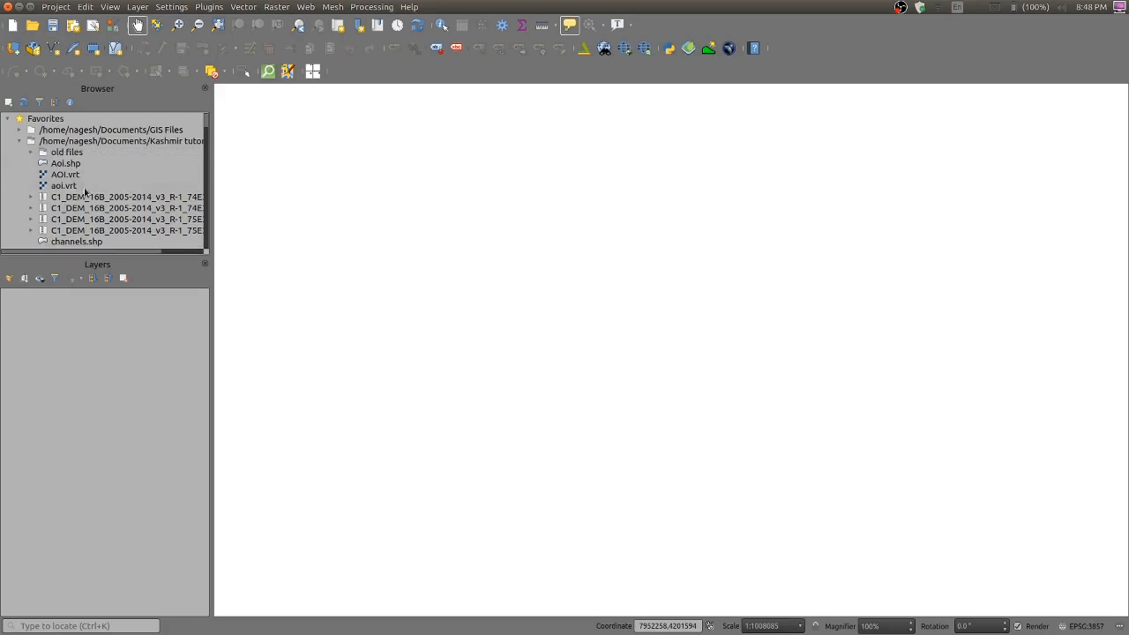
scroll(106, 207, "down", 2)
scroll(106, 206, "right", 2)
scroll(106, 206, "left", 2)
scroll(105, 207, "up", 2)
scroll(95, 206, "right", 2)
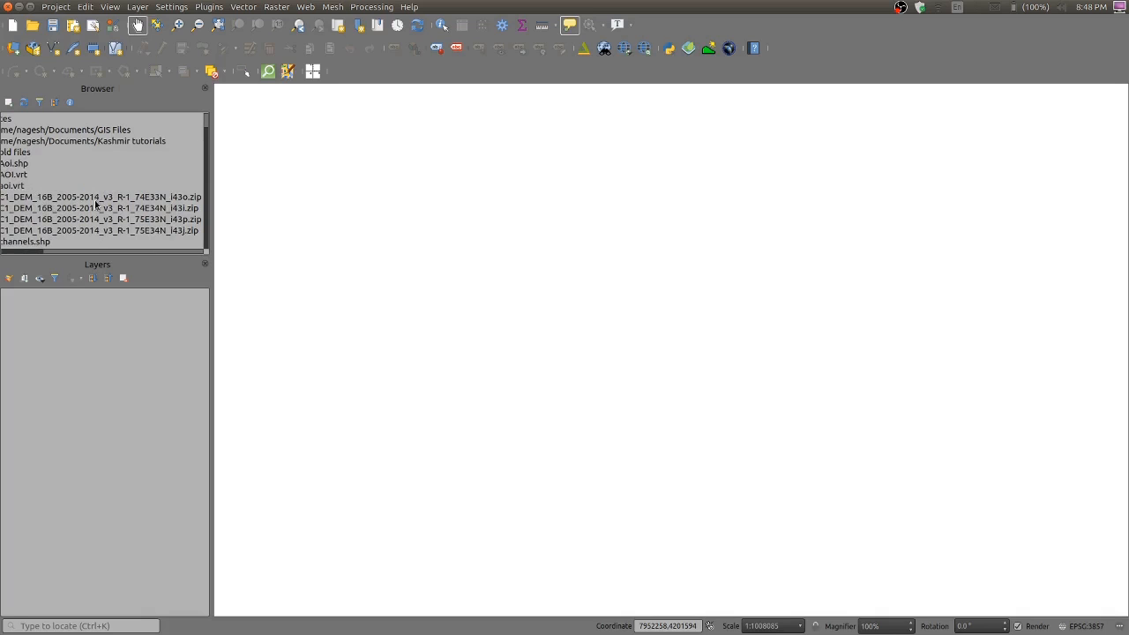
scroll(96, 206, "left", 2)
scroll(96, 207, "right", 2)
scroll(96, 206, "left", 2)
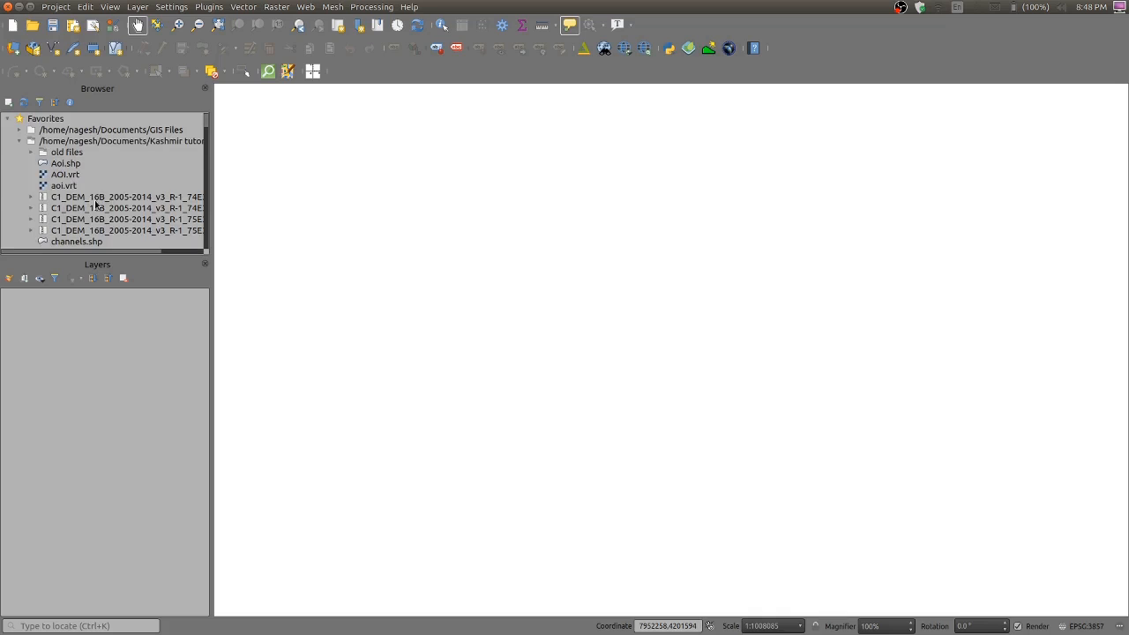
Step: Load cdni43o.tif from the C1_DEM_16B_2005-2014_v3_R-1_74E33N_i43o.zip archive as a layer, and collapse the archive's contents
left_click(31, 199)
scroll(126, 196, "down", 1)
scroll(125, 197, "right", 2)
scroll(125, 196, "left", 2)
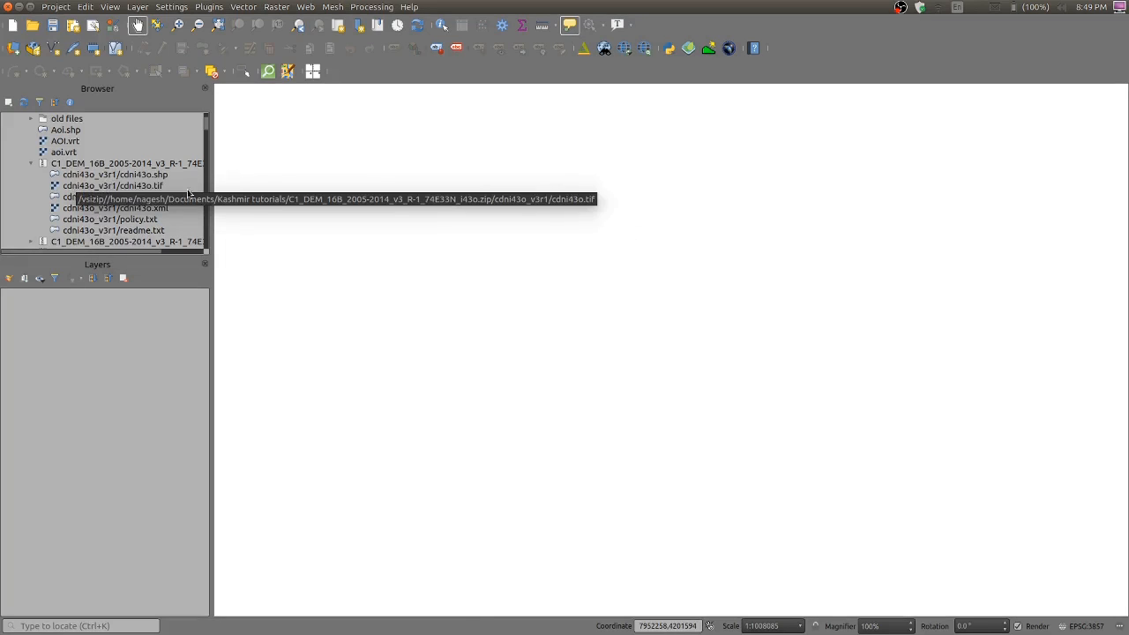
left_click_drag(137, 189, 134, 318)
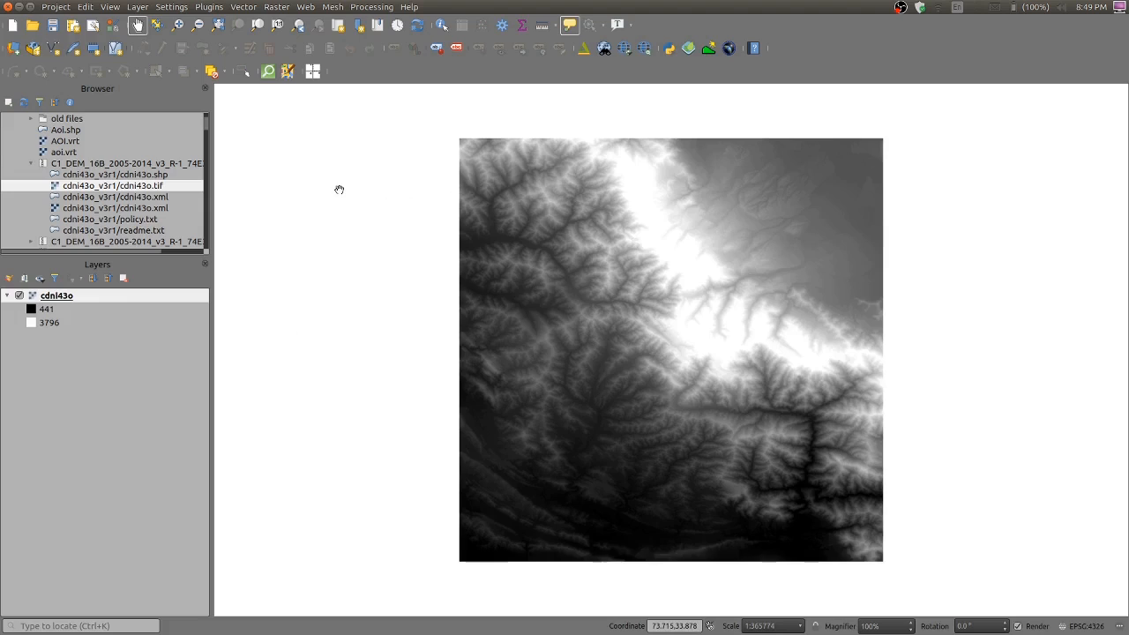
left_click(31, 165)
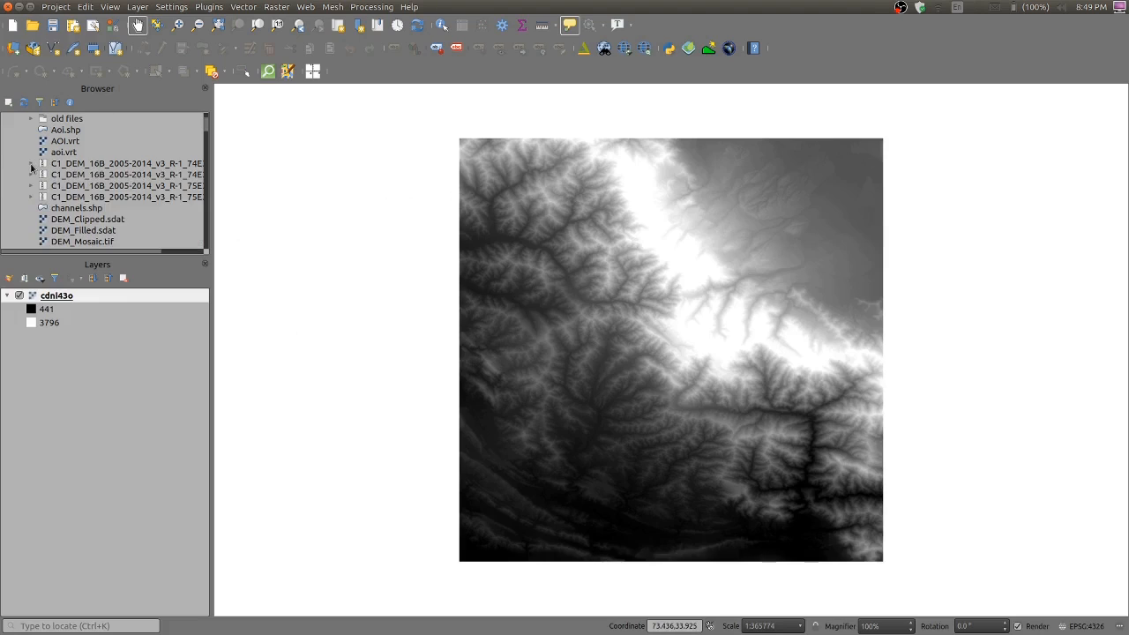
left_click(31, 120)
left_click(31, 119)
Step: Find QuickMapServices among all plugins using the filter "quick", view its details, and close the plugin manager
left_click(212, 9)
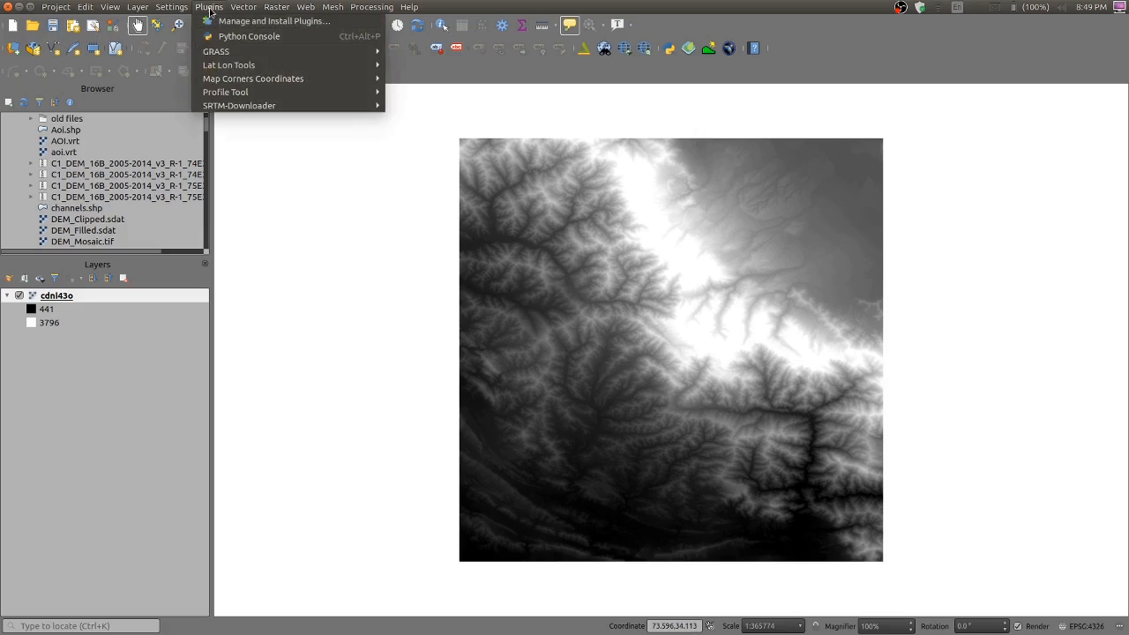
mouse_move(228, 20)
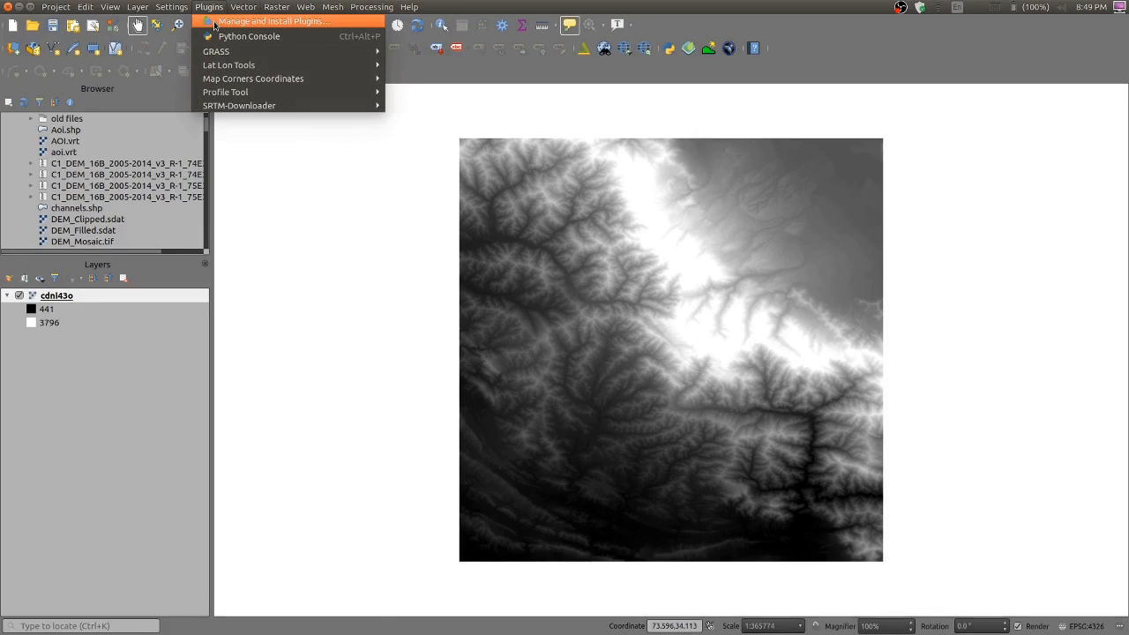
left_click(215, 21)
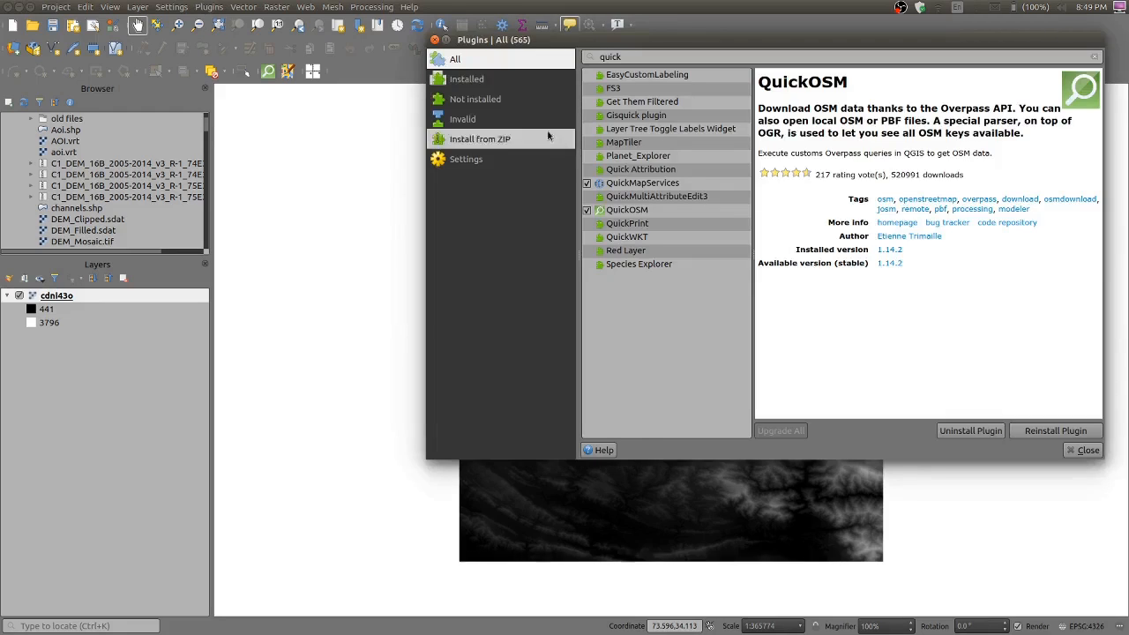
left_click(519, 84)
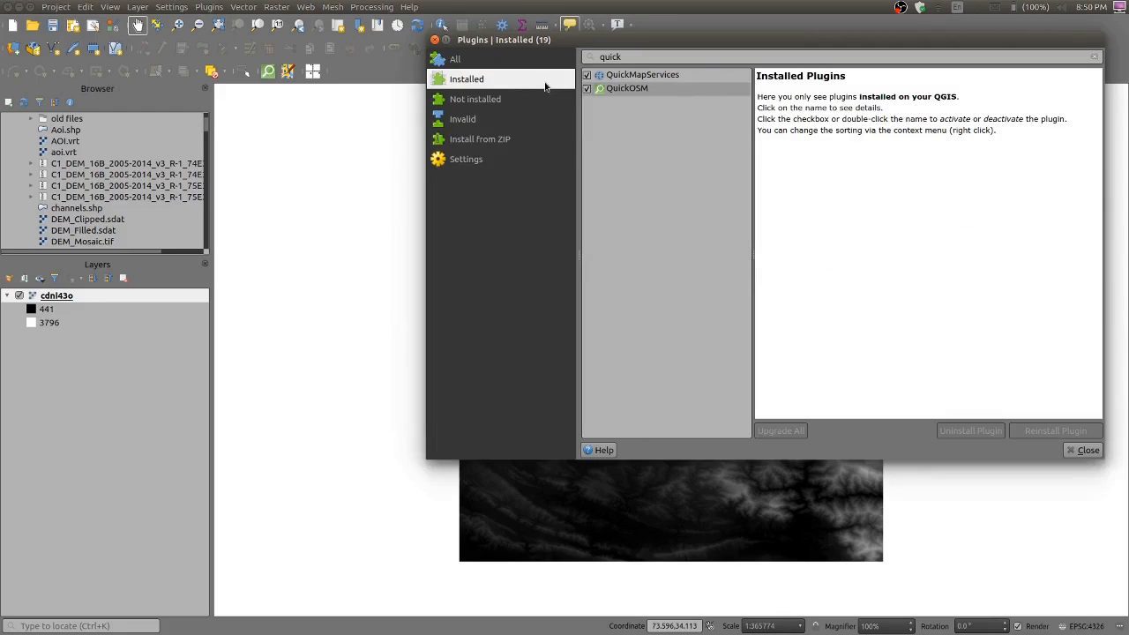
left_click(517, 62)
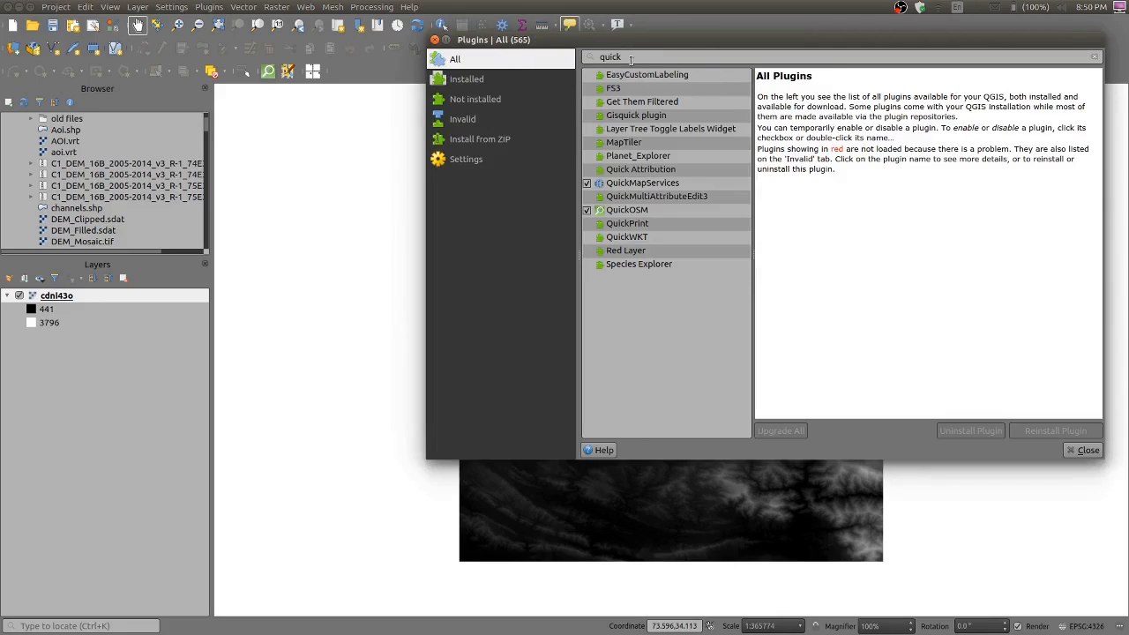
type("quick")
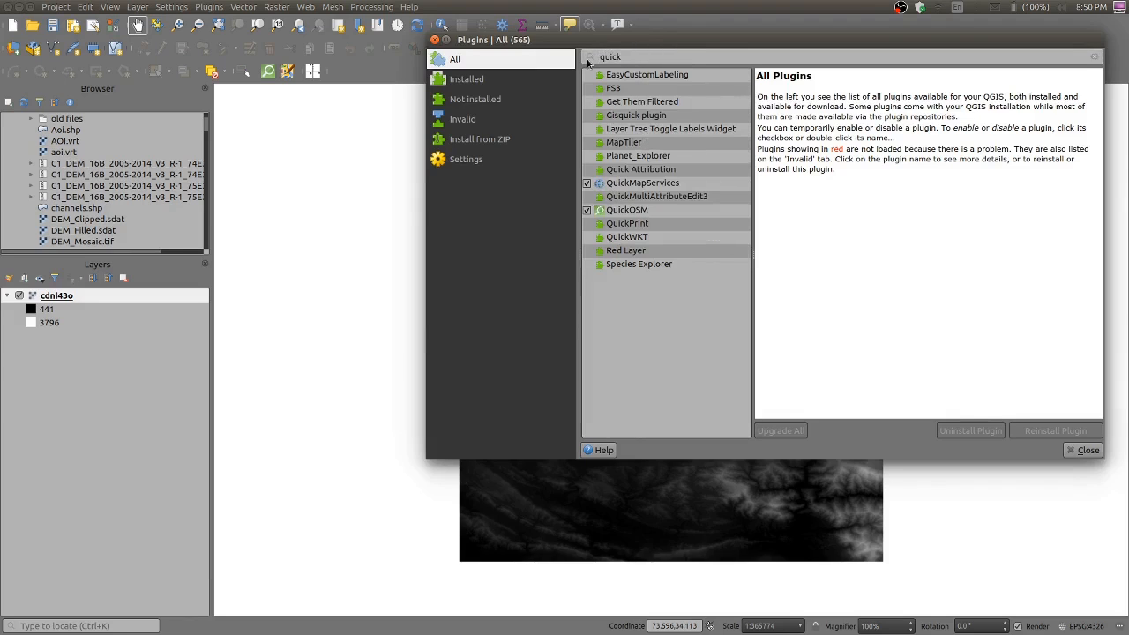
left_click(637, 184)
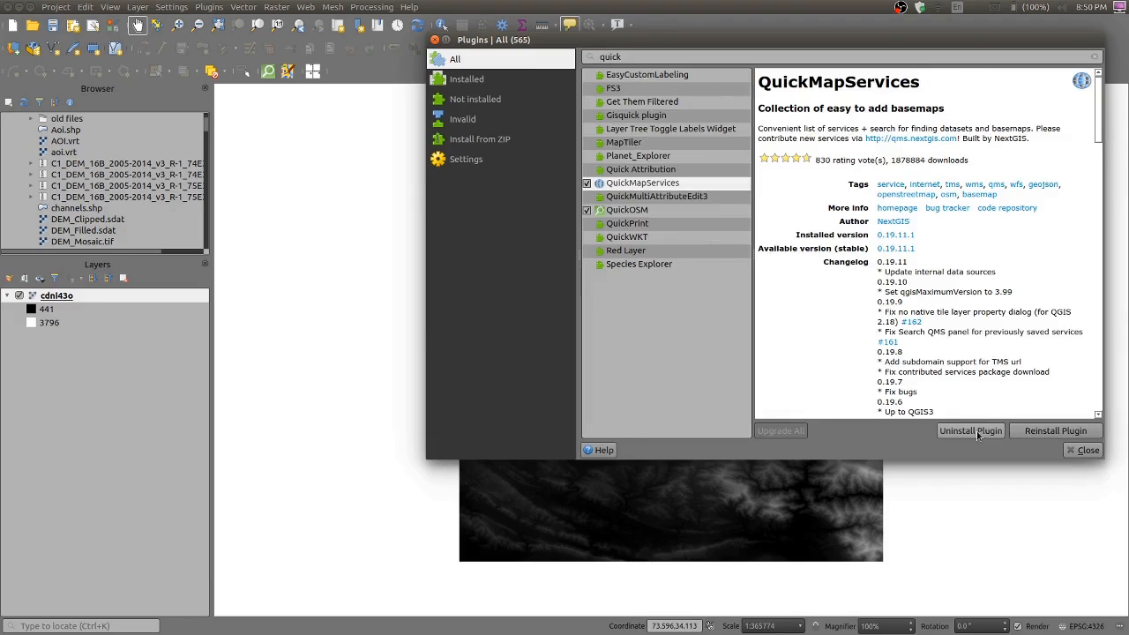
left_click(1084, 451)
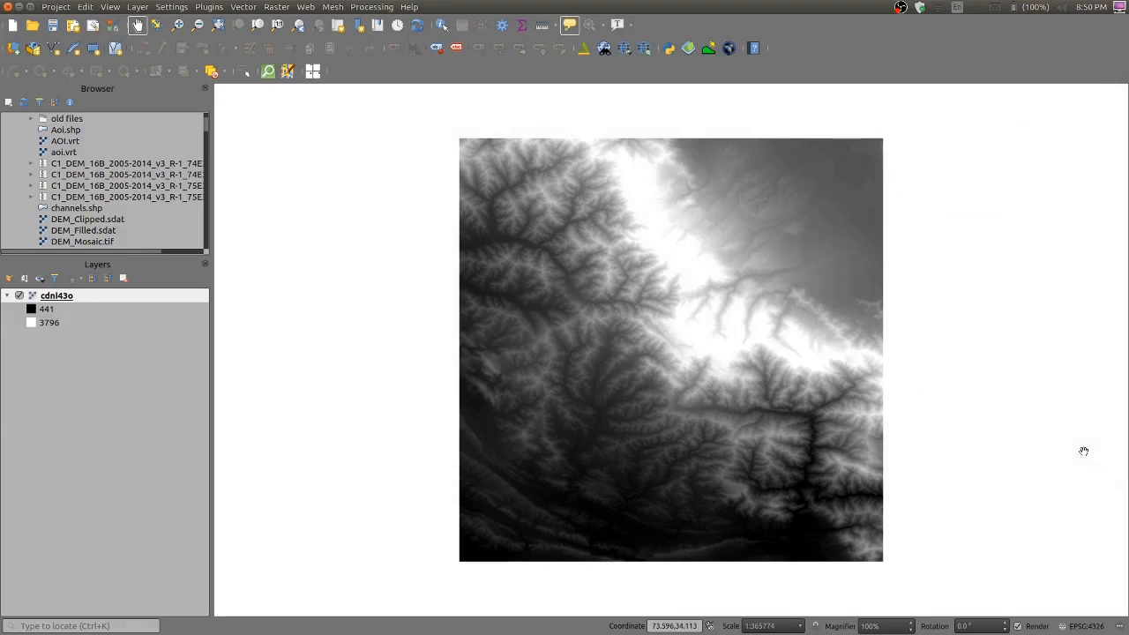
Step: Add the OSM Standard basemap to the project with QuickMapServices
left_click(311, 9)
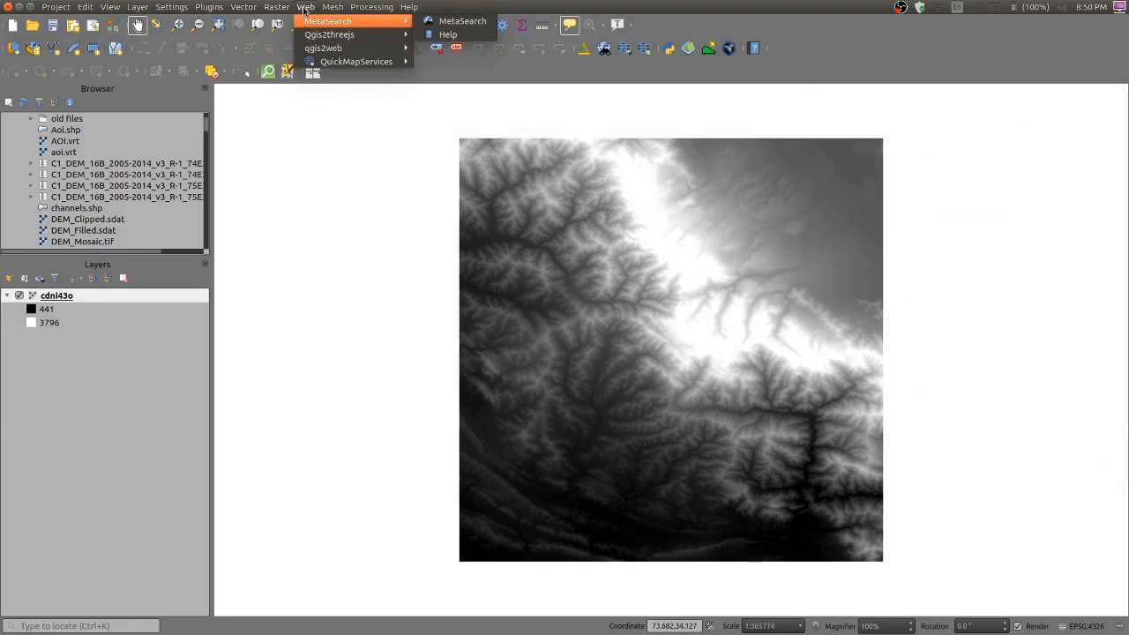
mouse_move(328, 66)
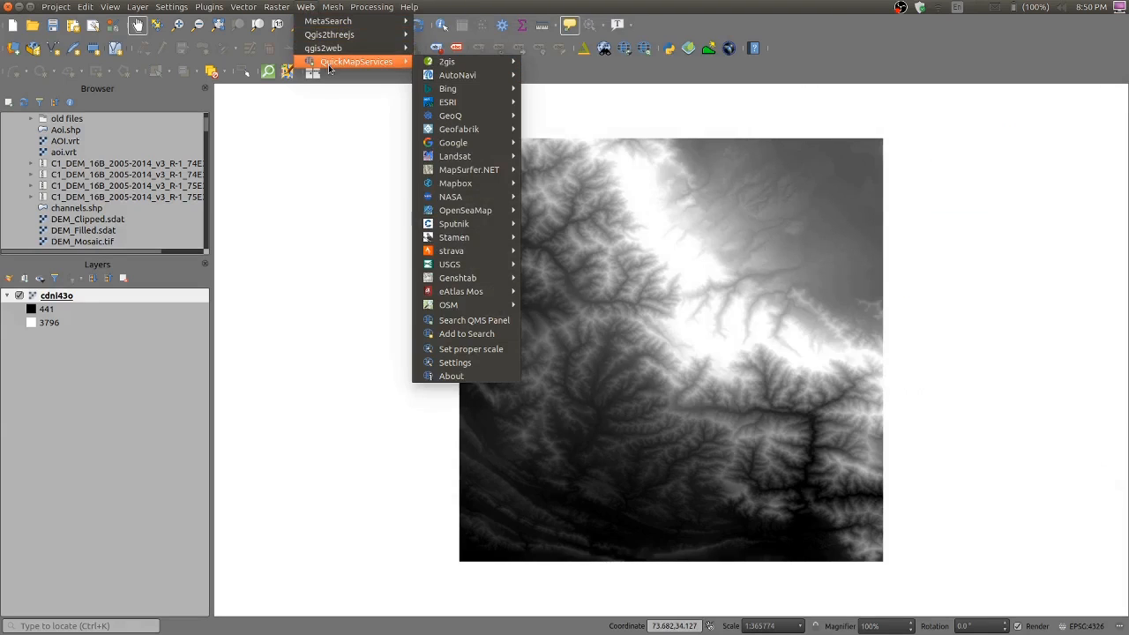
mouse_move(457, 120)
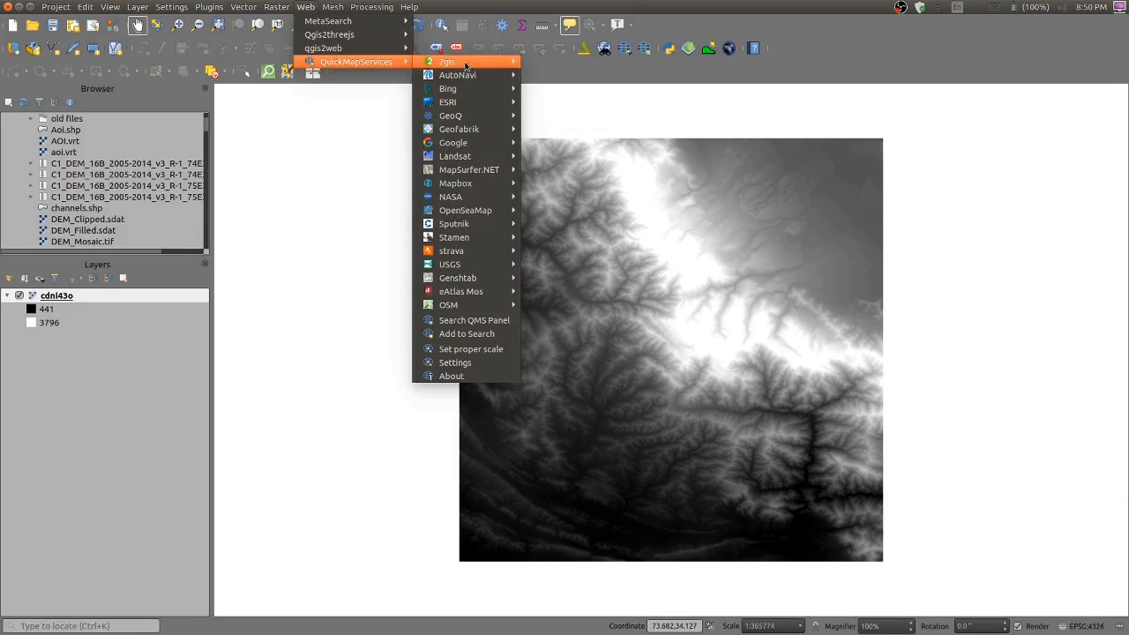
mouse_move(465, 147)
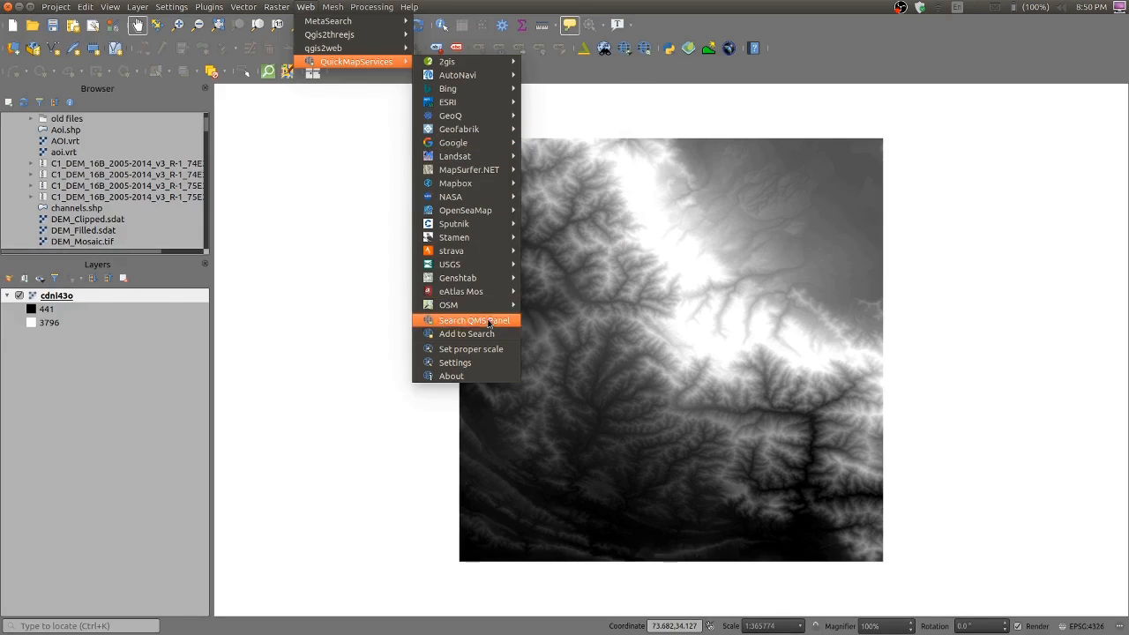
mouse_move(482, 307)
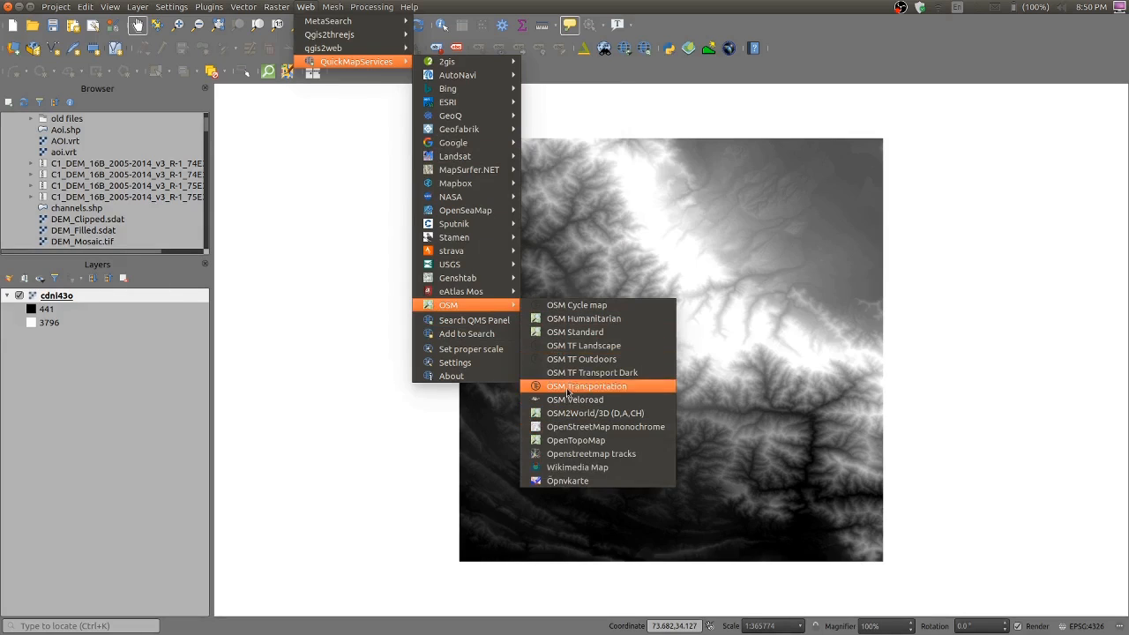
left_click(571, 333)
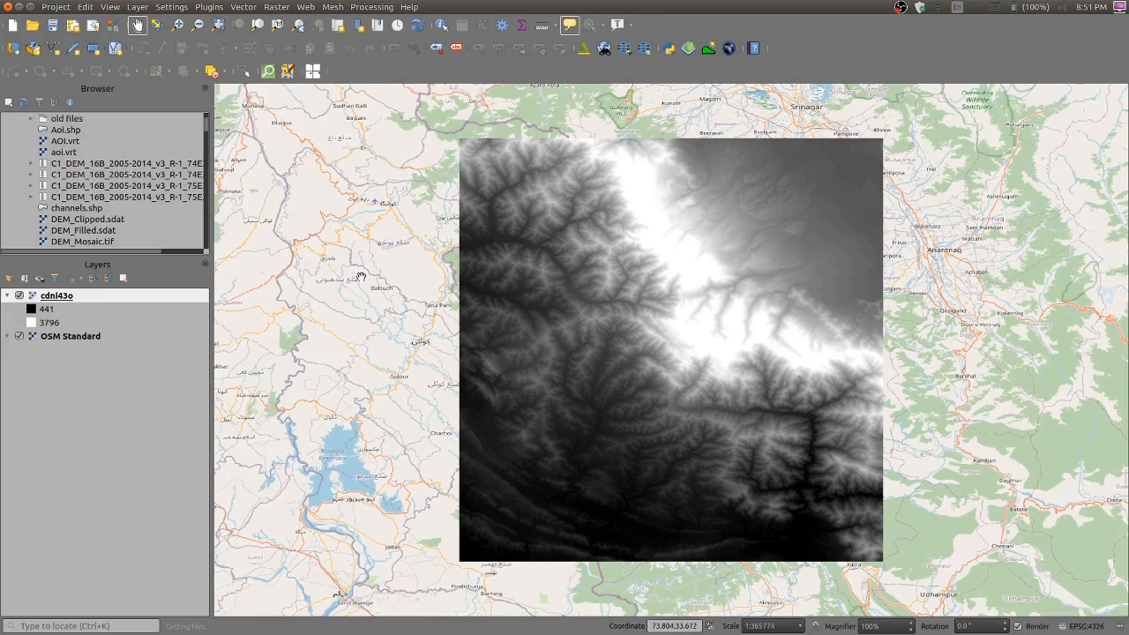
Step: Toggle the elevation raster's visibility off and on twice to compare it with the basemap underneath
left_click(19, 297)
left_click(20, 296)
left_click(19, 297)
left_click(19, 296)
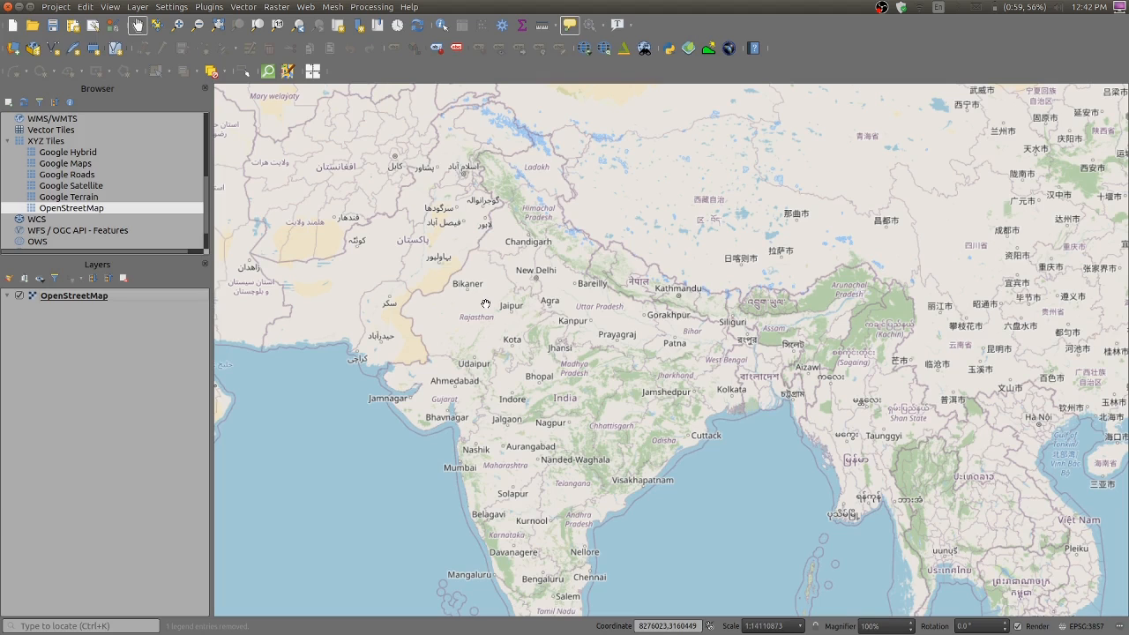
Step: Switch to Firefox and search the Epicollect5 projects by name for "neighbourhood"
mouse_move(7, 102)
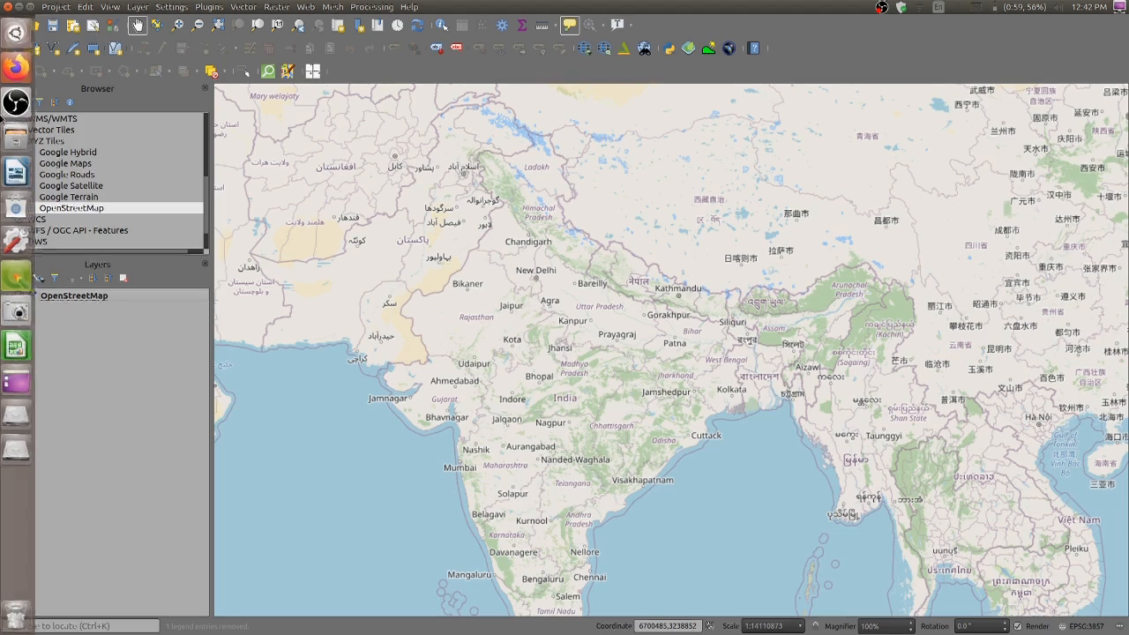
left_click(18, 68)
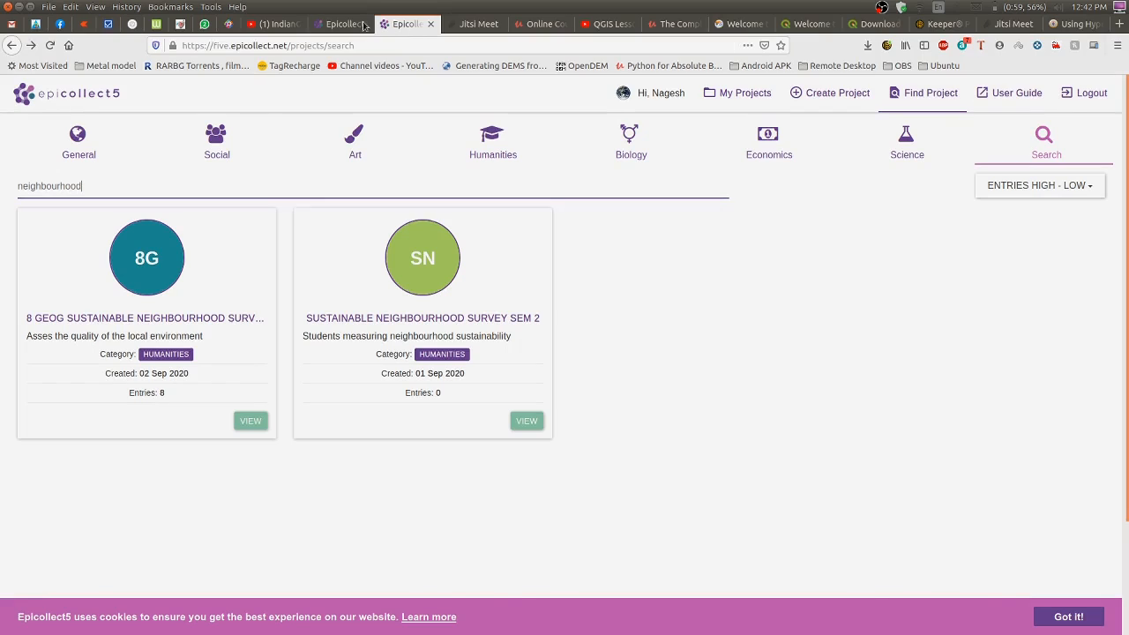
left_click(373, 24)
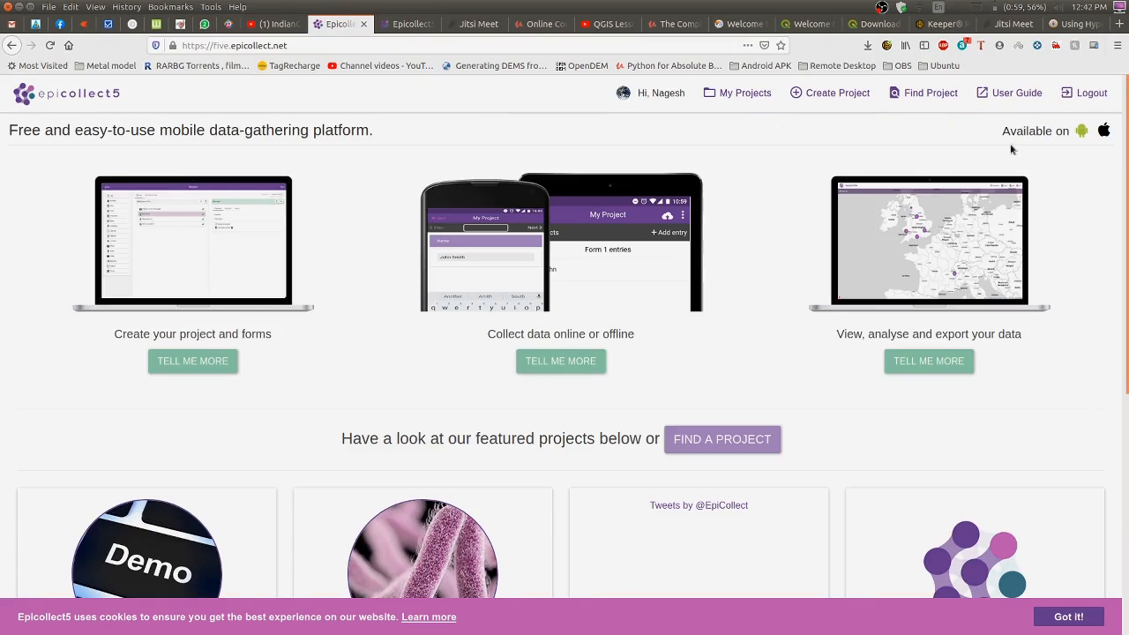
left_click(941, 102)
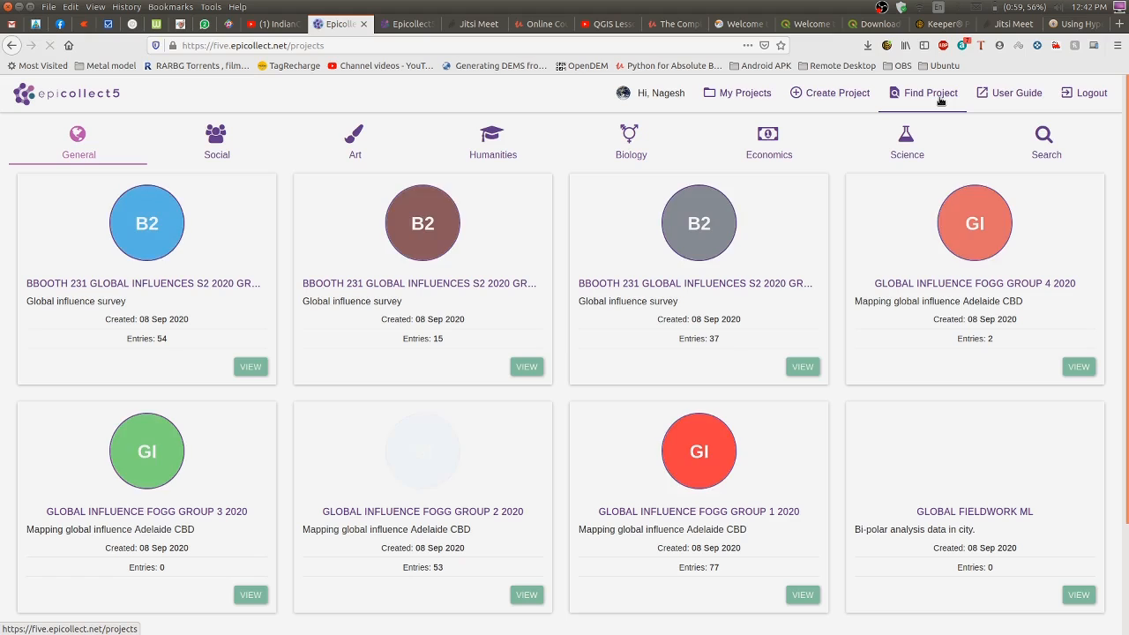
left_click(1046, 143)
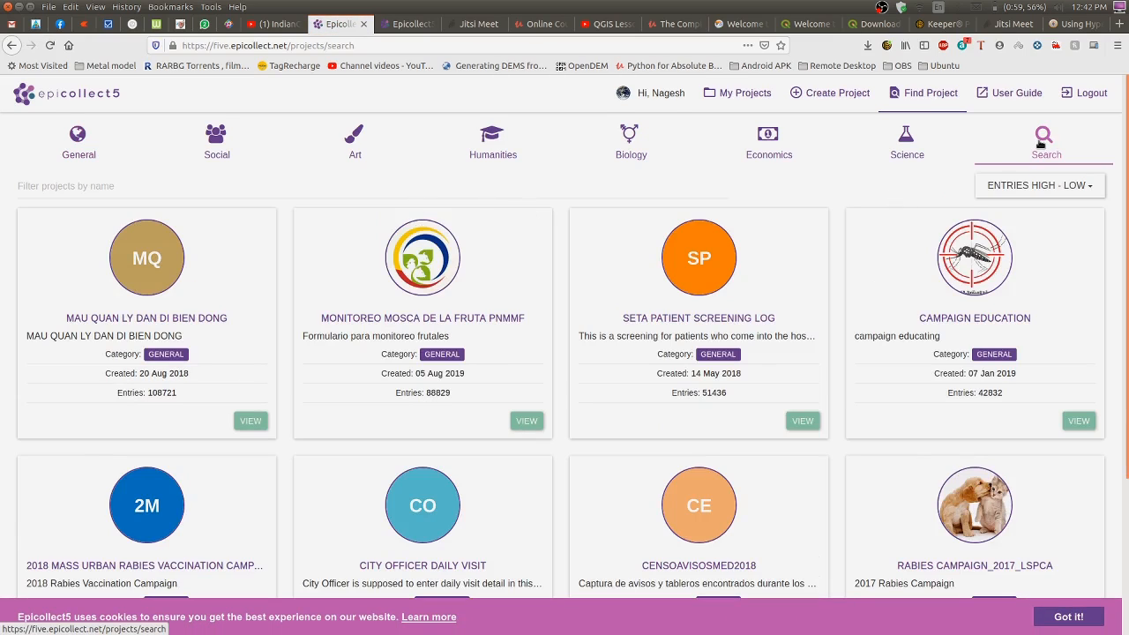
left_click(263, 187)
type("n")
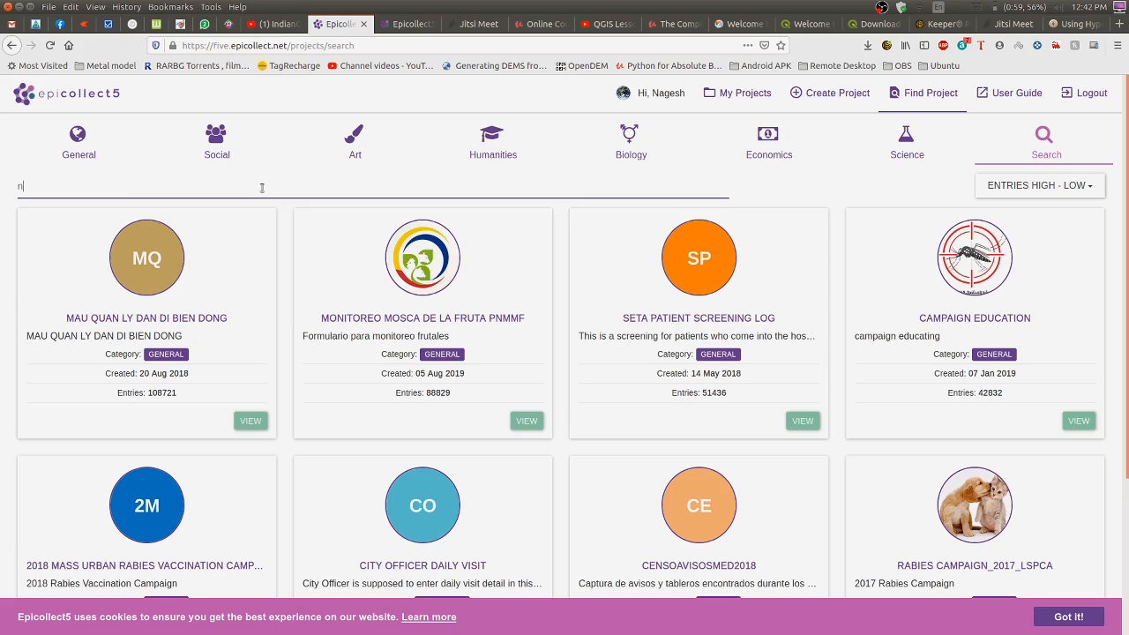
type("eighbourhood")
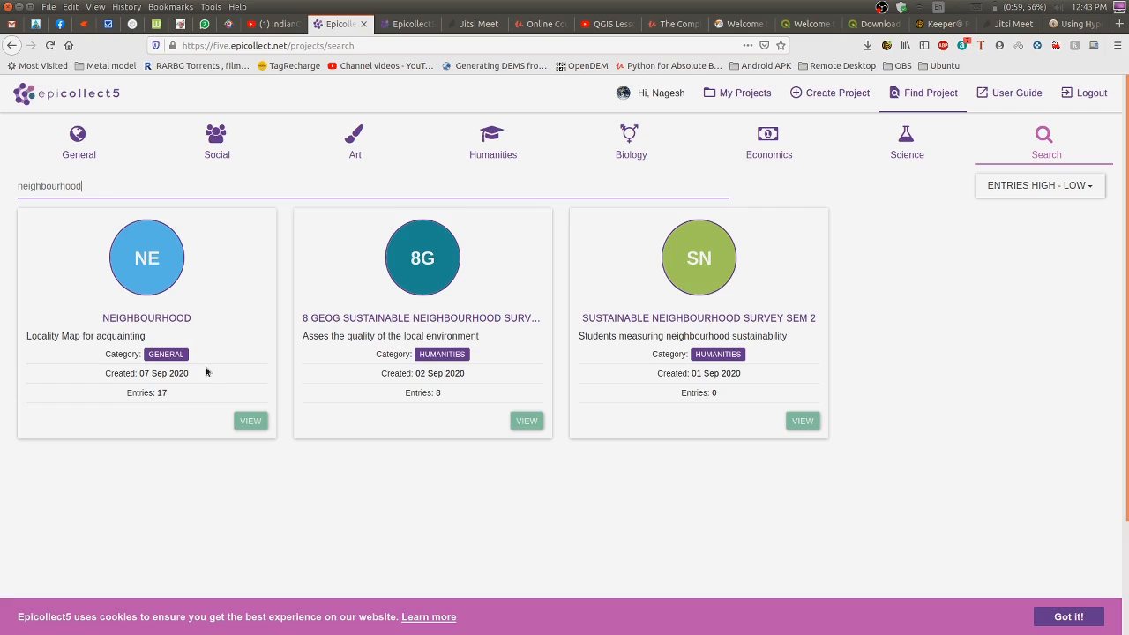
Step: Open the data of the general-category Neighbourhood project and examine its table of POI entries
left_click(251, 422)
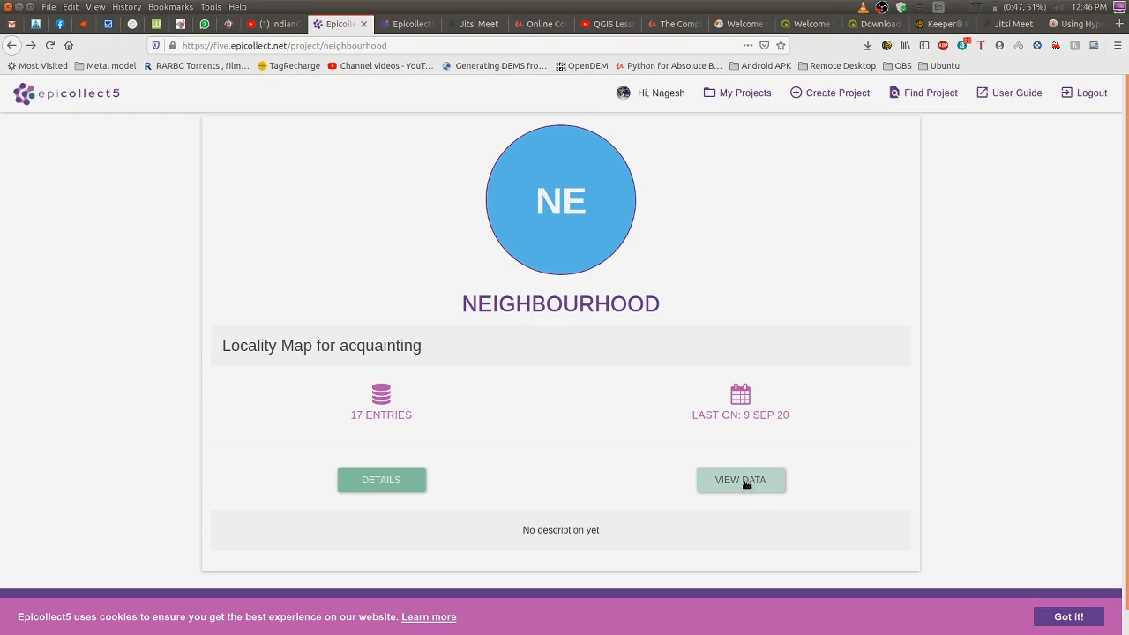
left_click(746, 484)
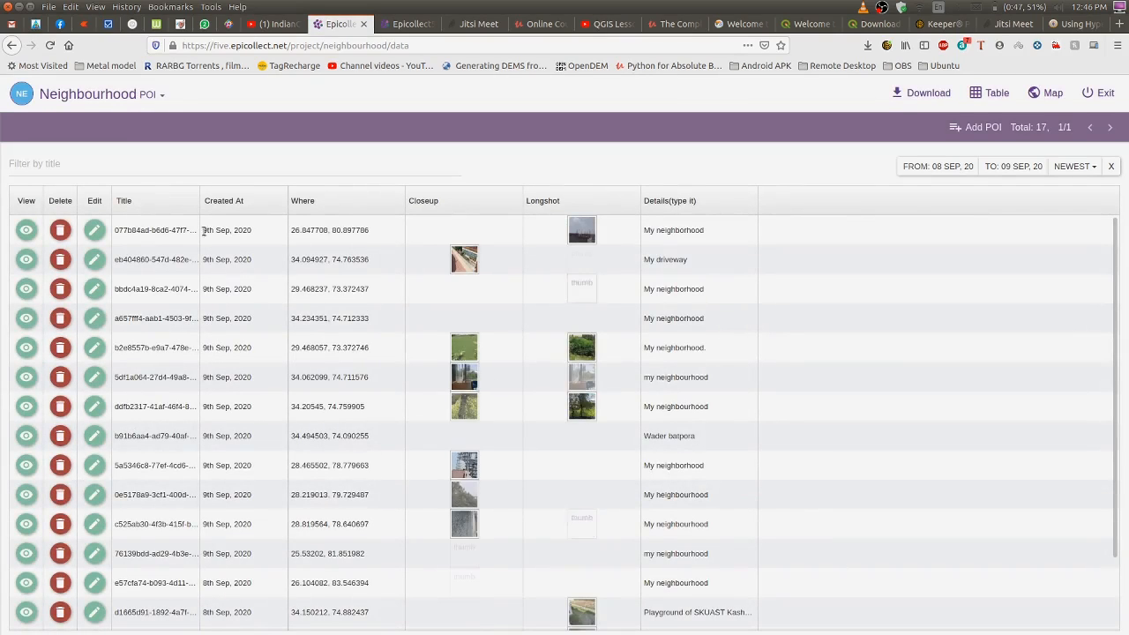
scroll(257, 422, "down", 2)
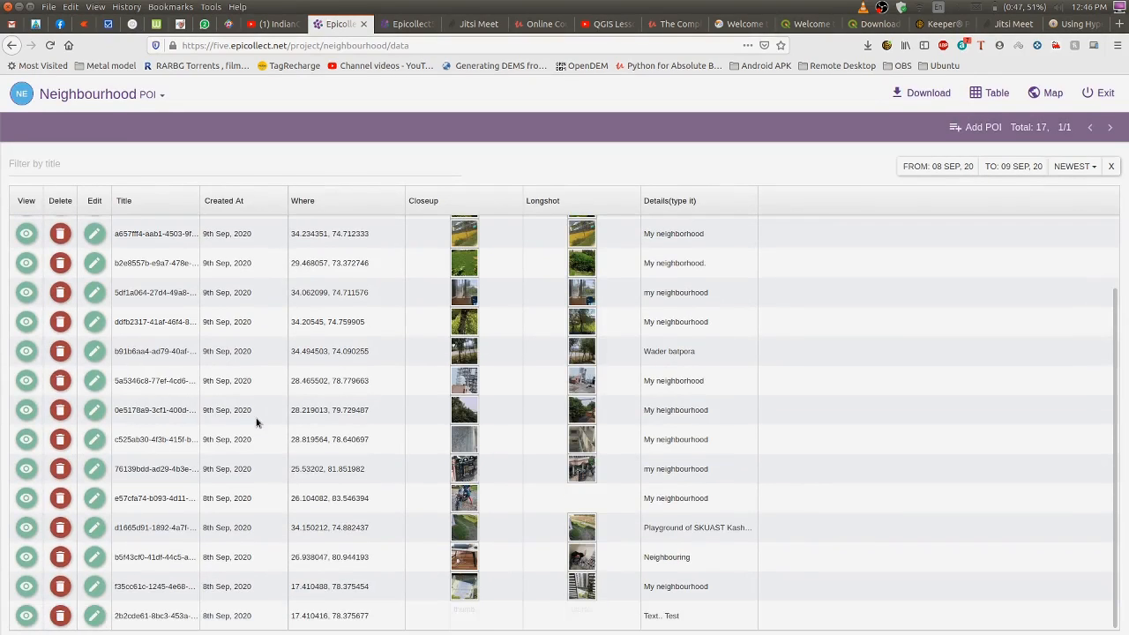
scroll(257, 423, "up", 2)
scroll(257, 423, "down", 2)
scroll(256, 422, "up", 2)
scroll(257, 422, "down", 2)
scroll(256, 422, "up", 2)
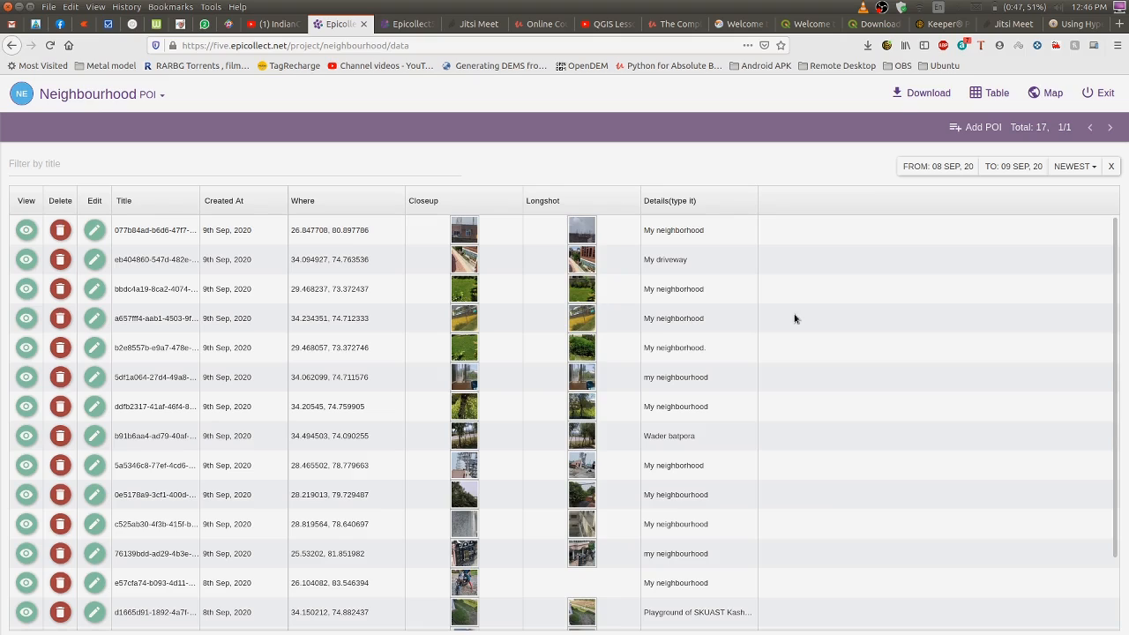
Step: Download the Neighbourhood project's lifetime data as CSV and save the neighbourhood-csv.zip file
left_click(923, 95)
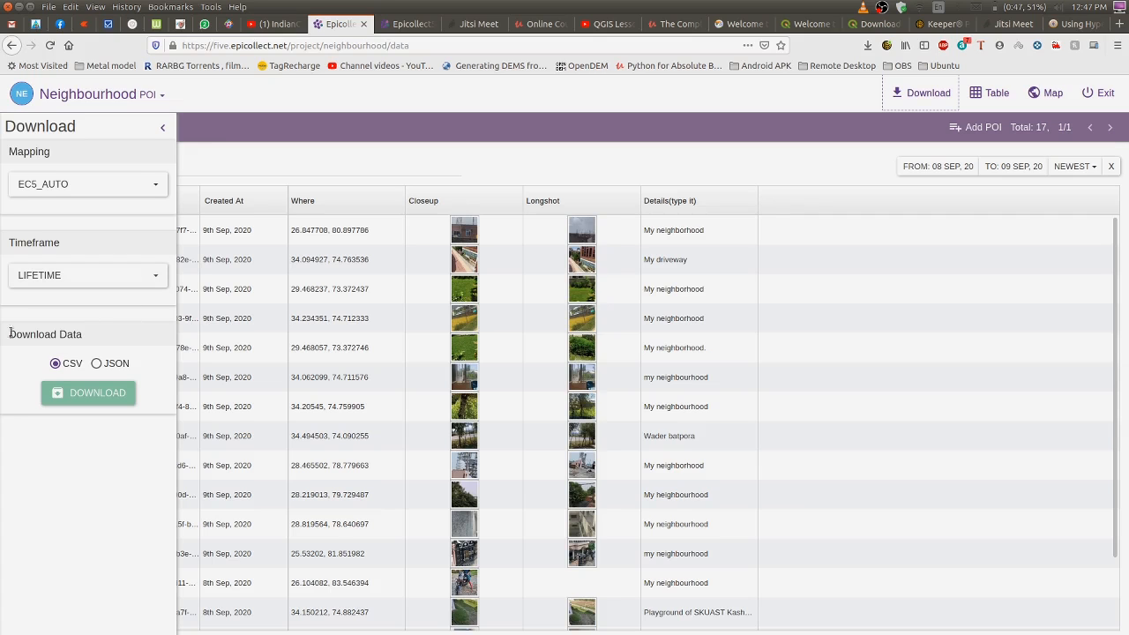
left_click(88, 397)
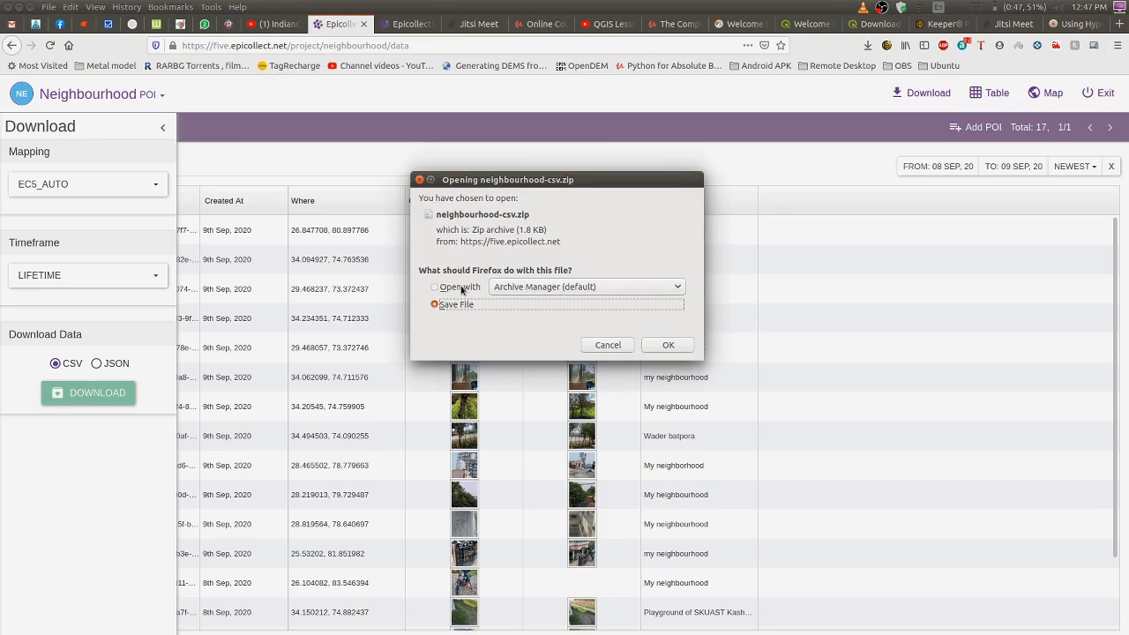
left_click(673, 345)
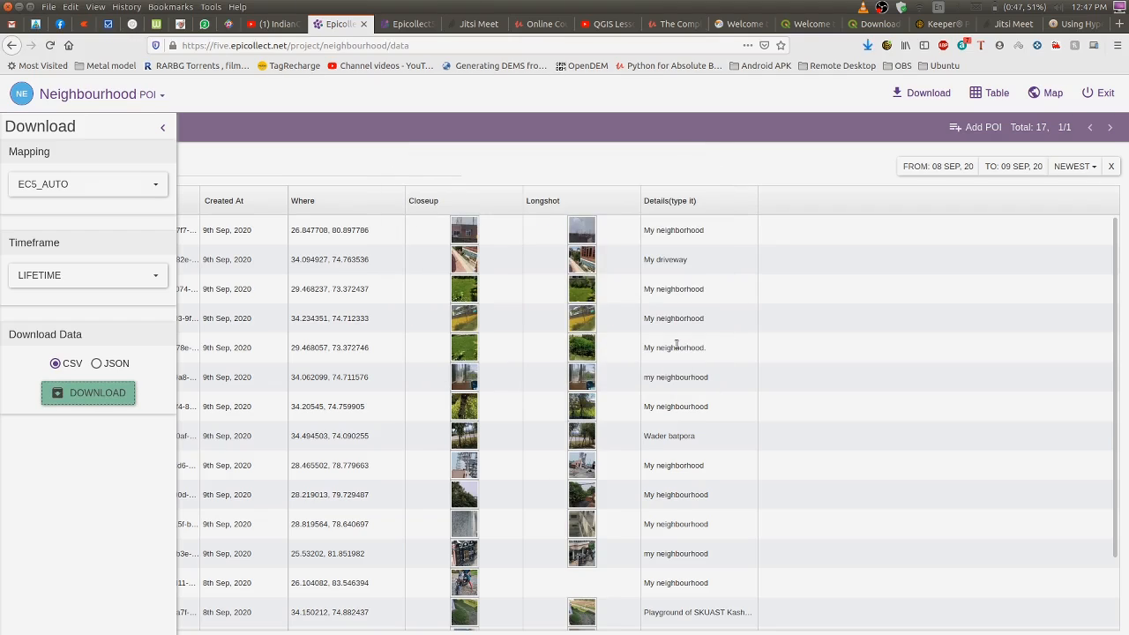
Step: Extract the downloaded neighbourhood-csv(1).zip into Documents/Kashmir tutorials, replacing all existing files, and close the archive
left_click(869, 45)
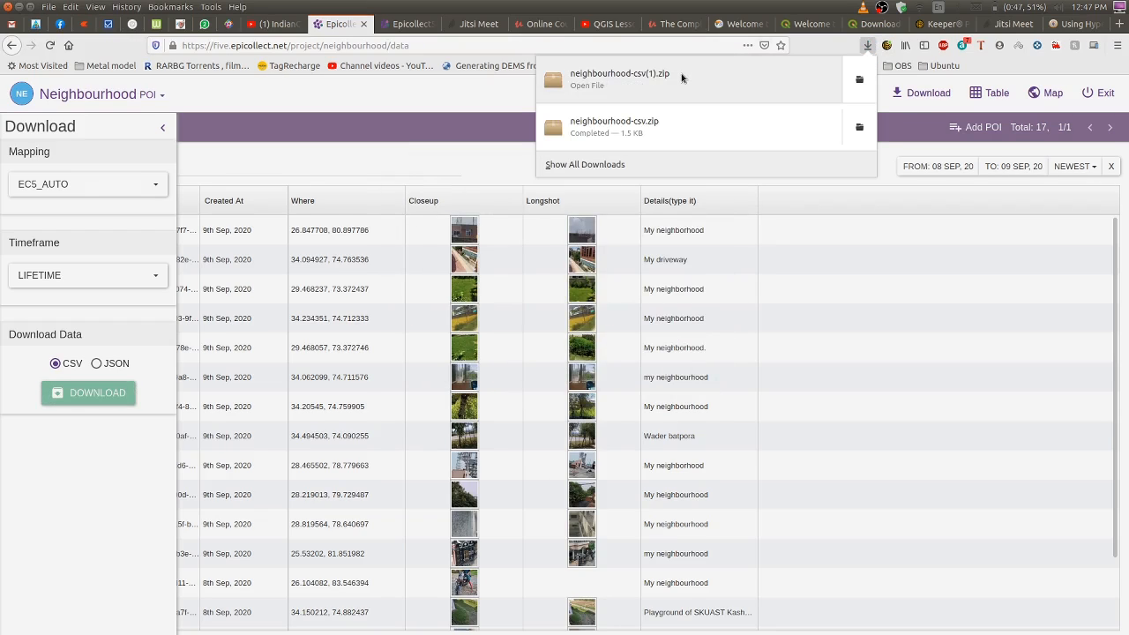
left_click(681, 79)
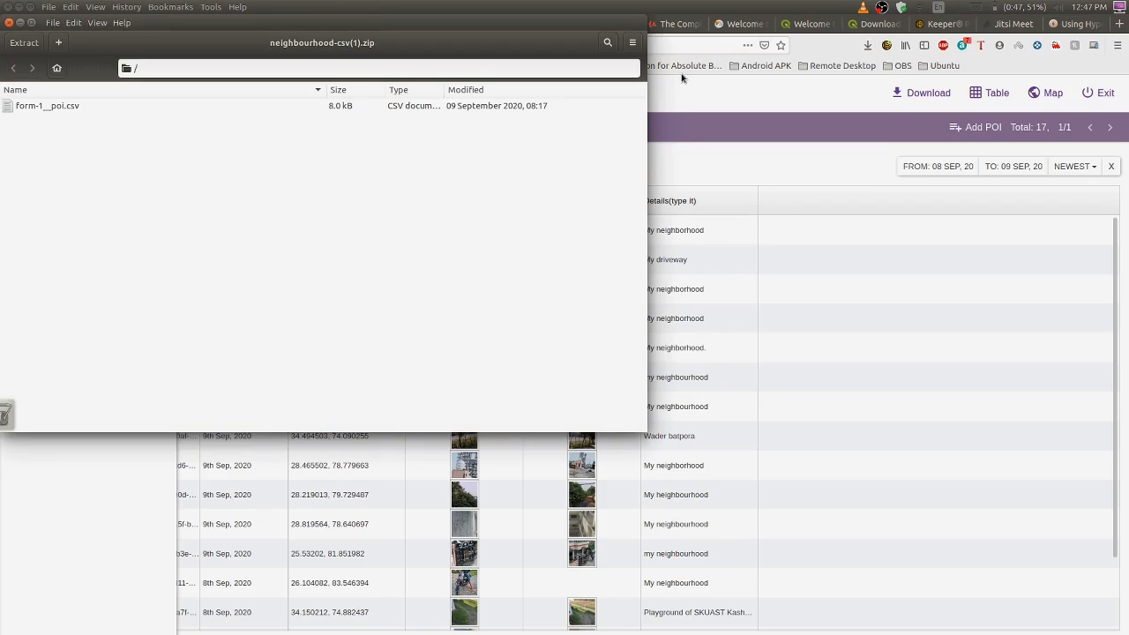
left_click(24, 44)
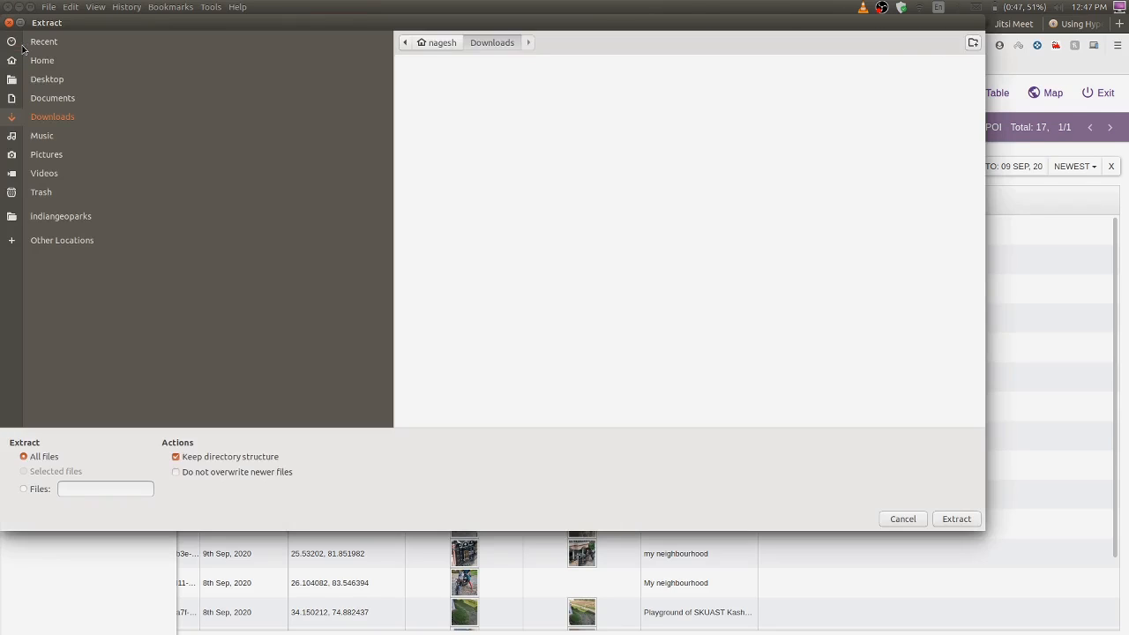
left_click(87, 95)
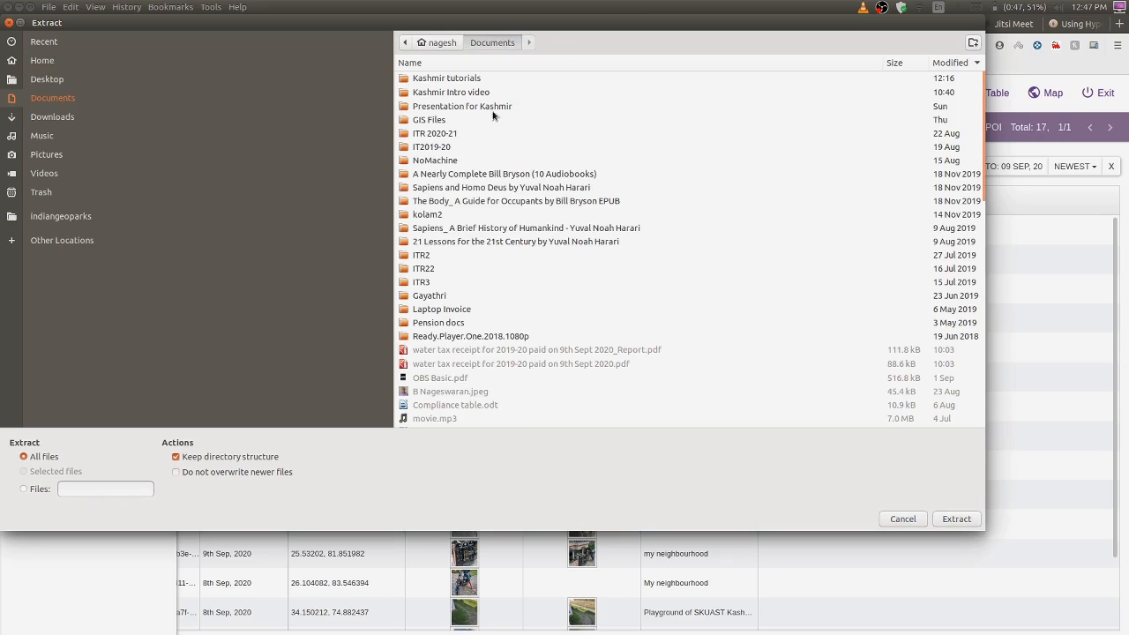
double_click(451, 80)
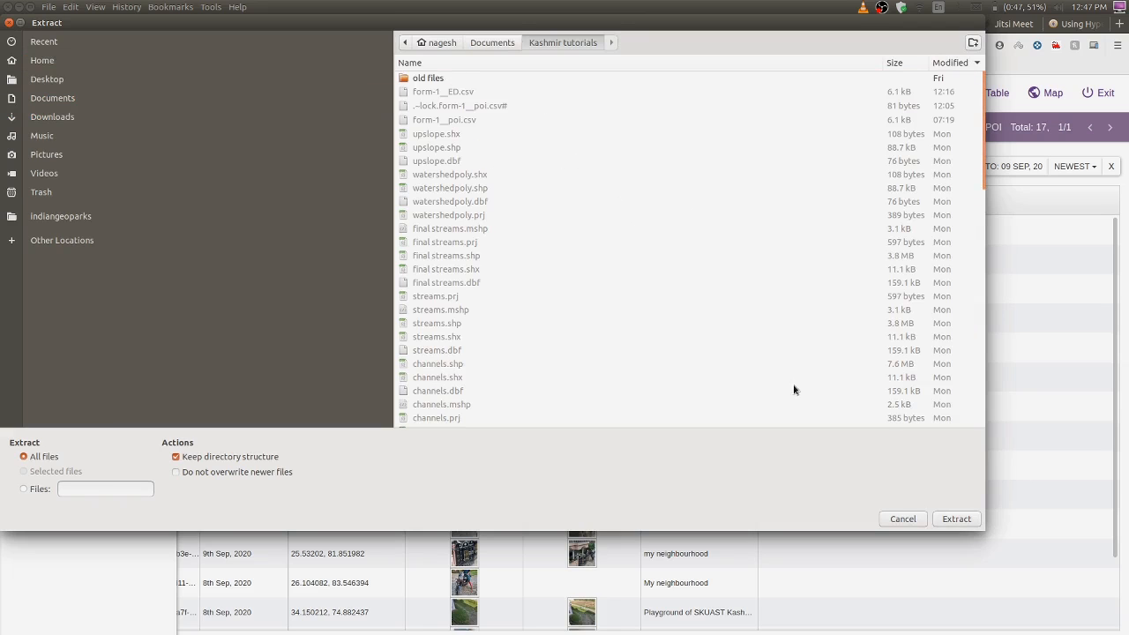
left_click(957, 519)
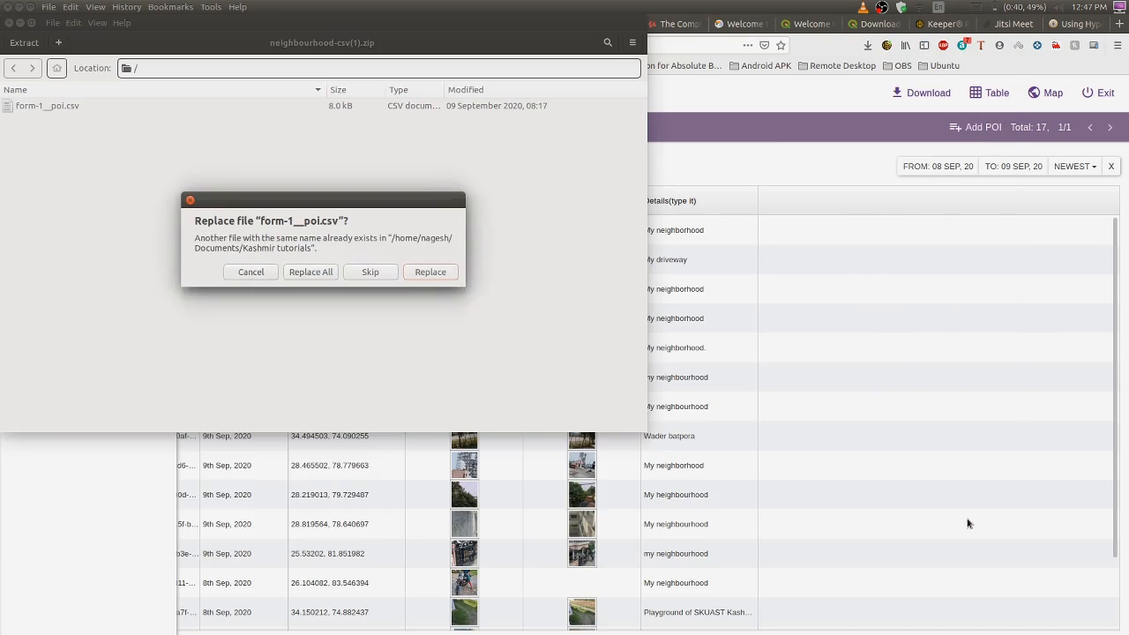
left_click(305, 272)
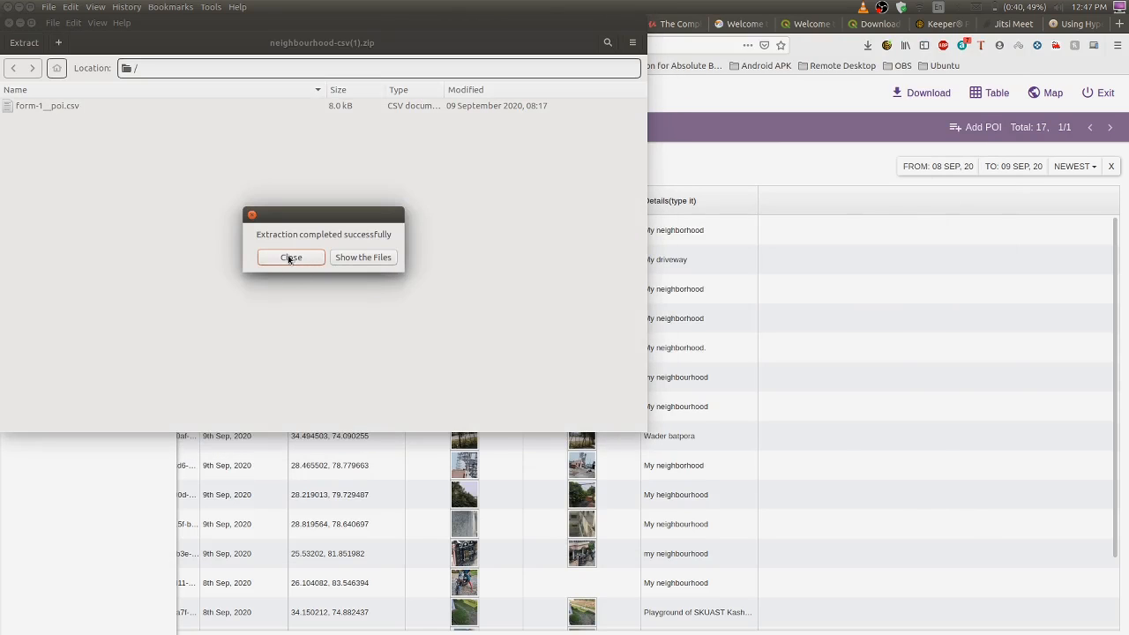
left_click(288, 258)
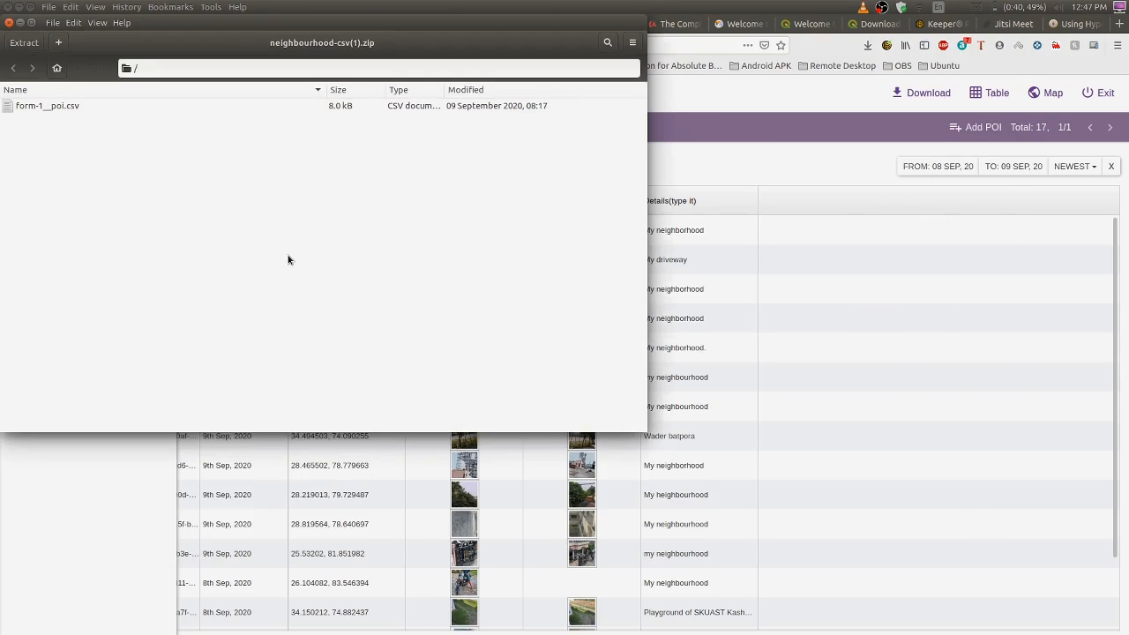
left_click(10, 23)
Step: Switch to QGIS and remove the OpenStreetMap layer from the project
mouse_move(3, 305)
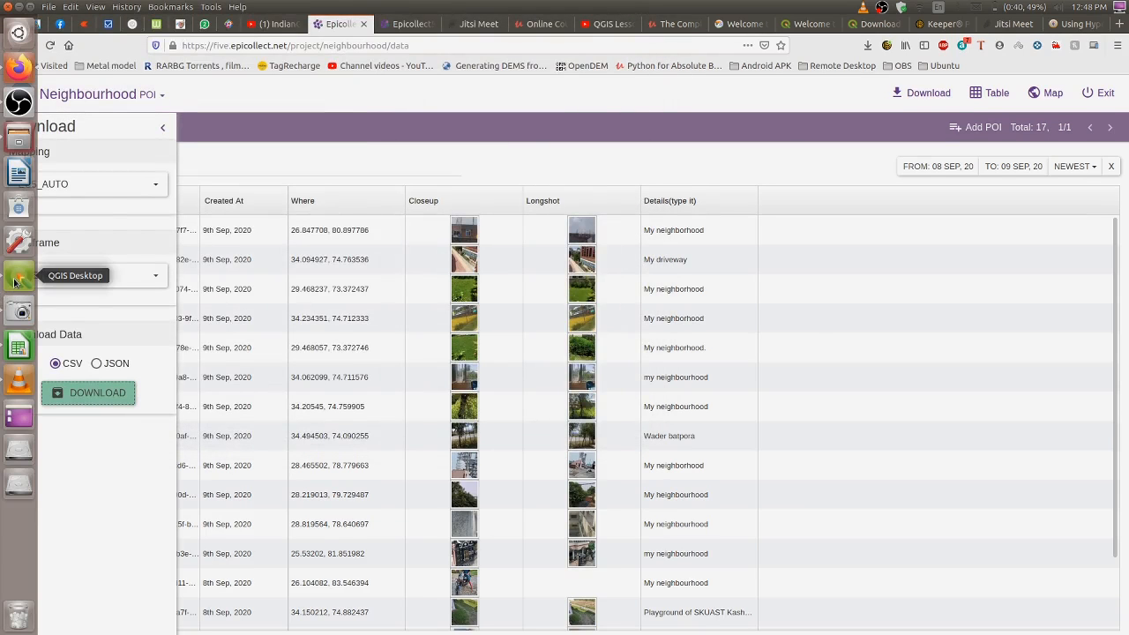
left_click(14, 283)
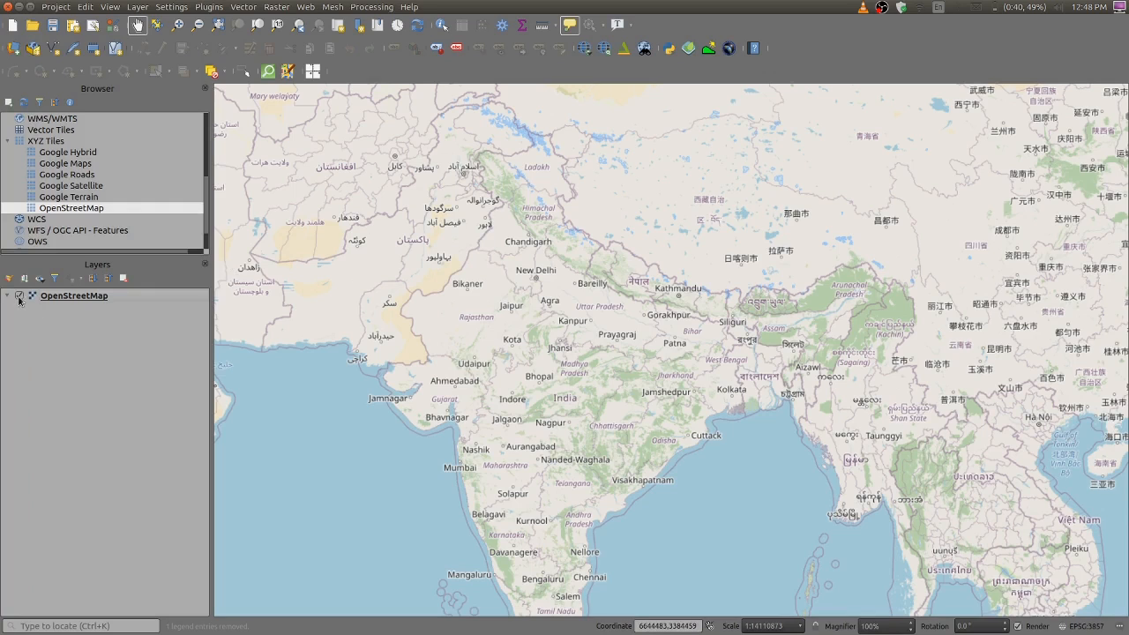
left_click(70, 300)
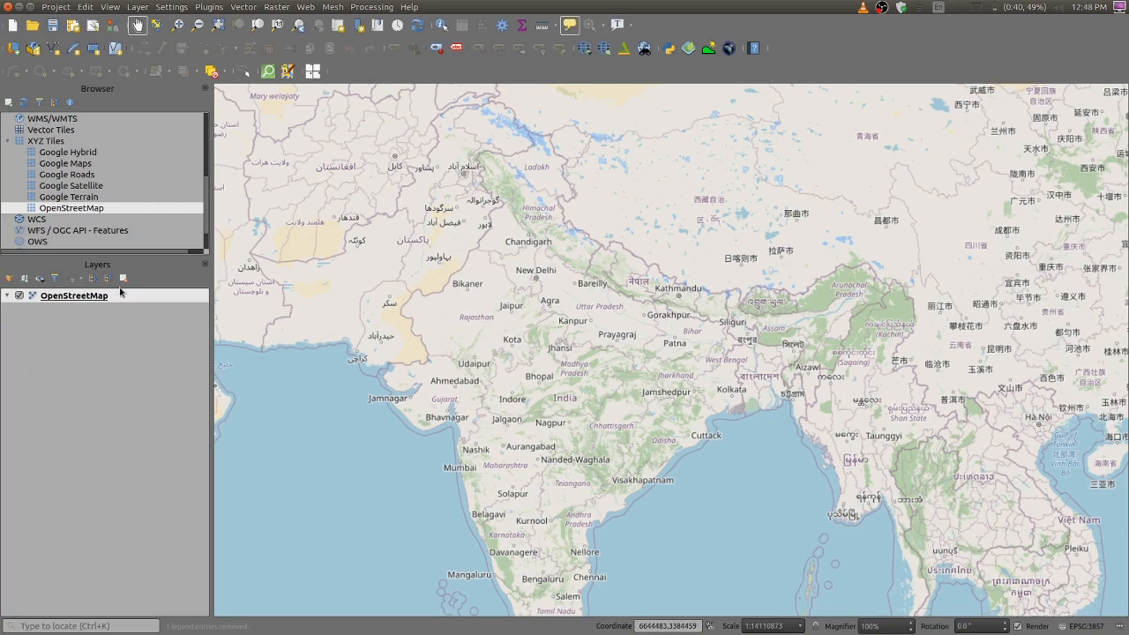
left_click(124, 279)
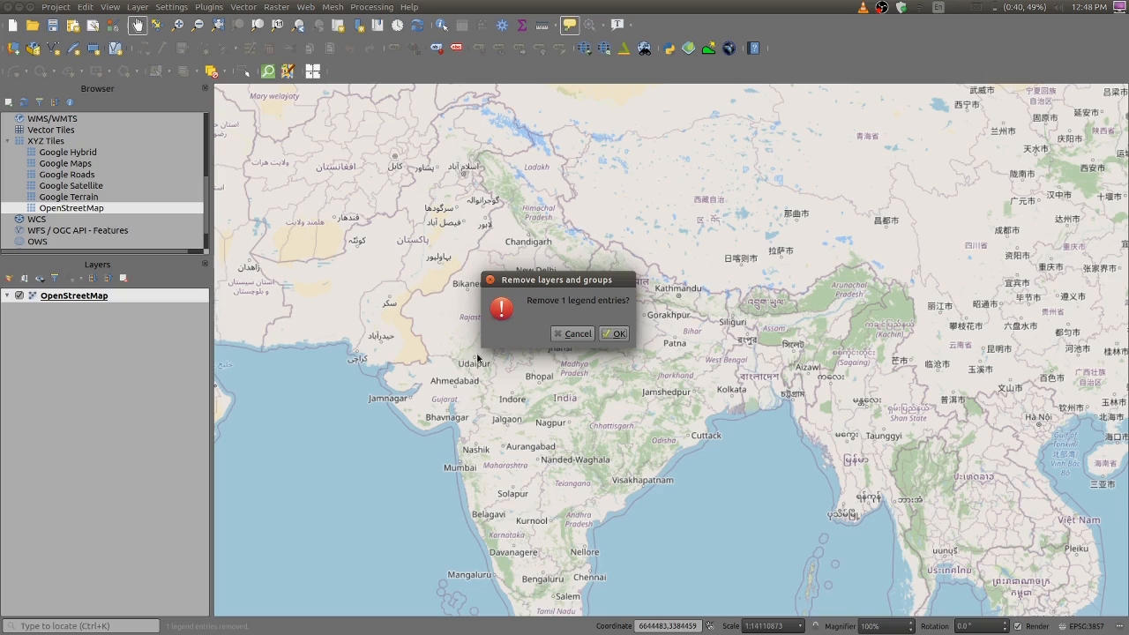
left_click(616, 333)
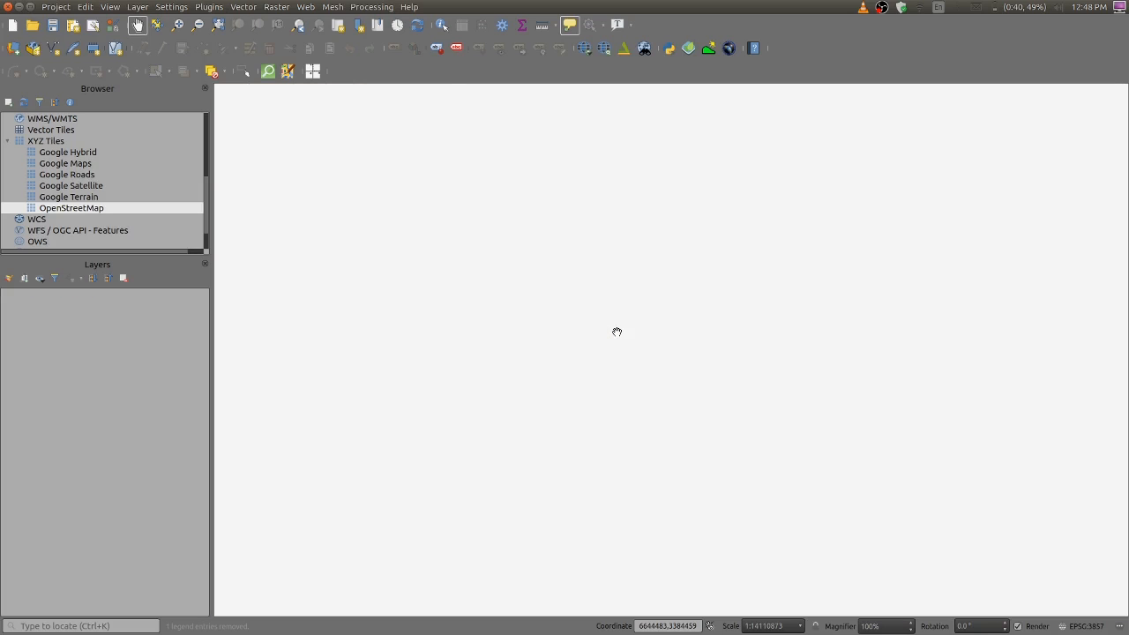
Step: Add the OSM Standard basemap from QuickMapServices to the project
left_click(305, 7)
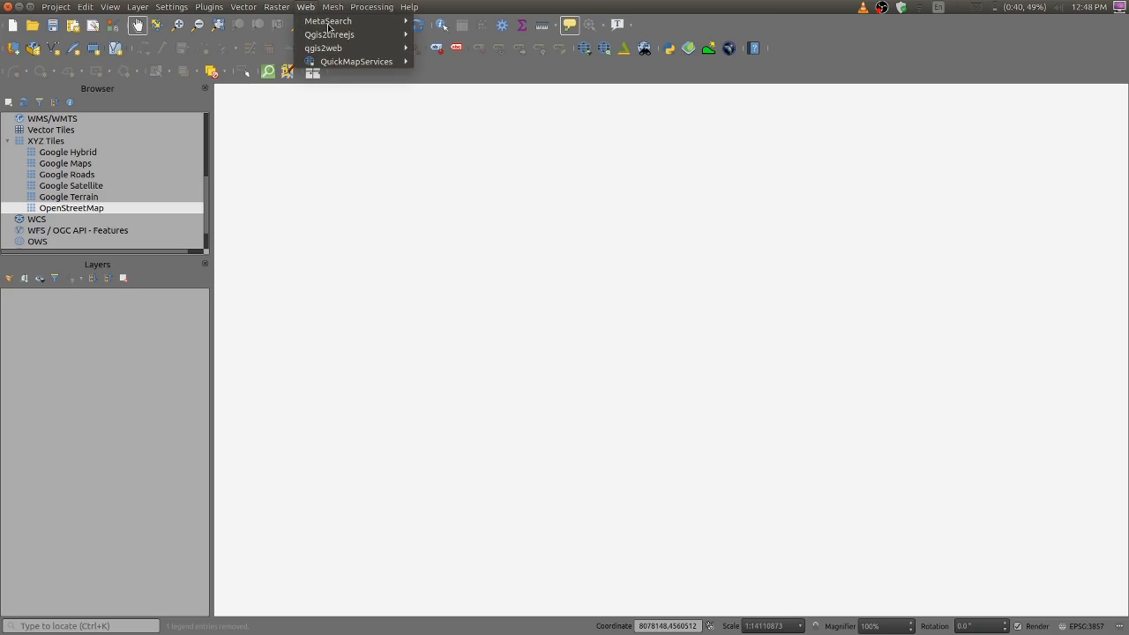
mouse_move(360, 65)
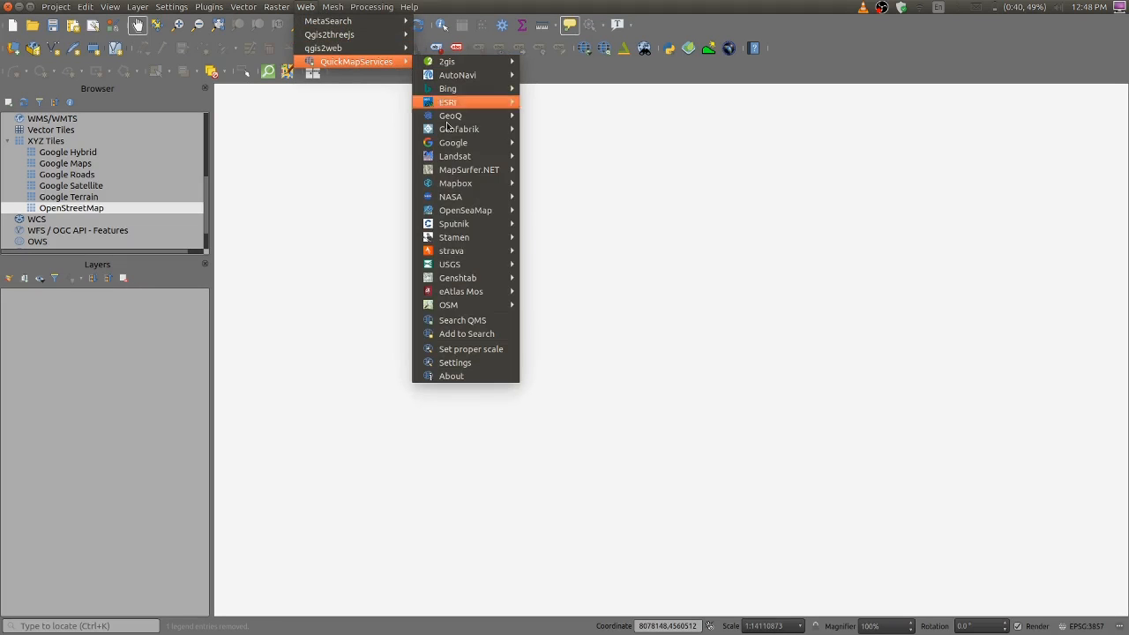
mouse_move(467, 188)
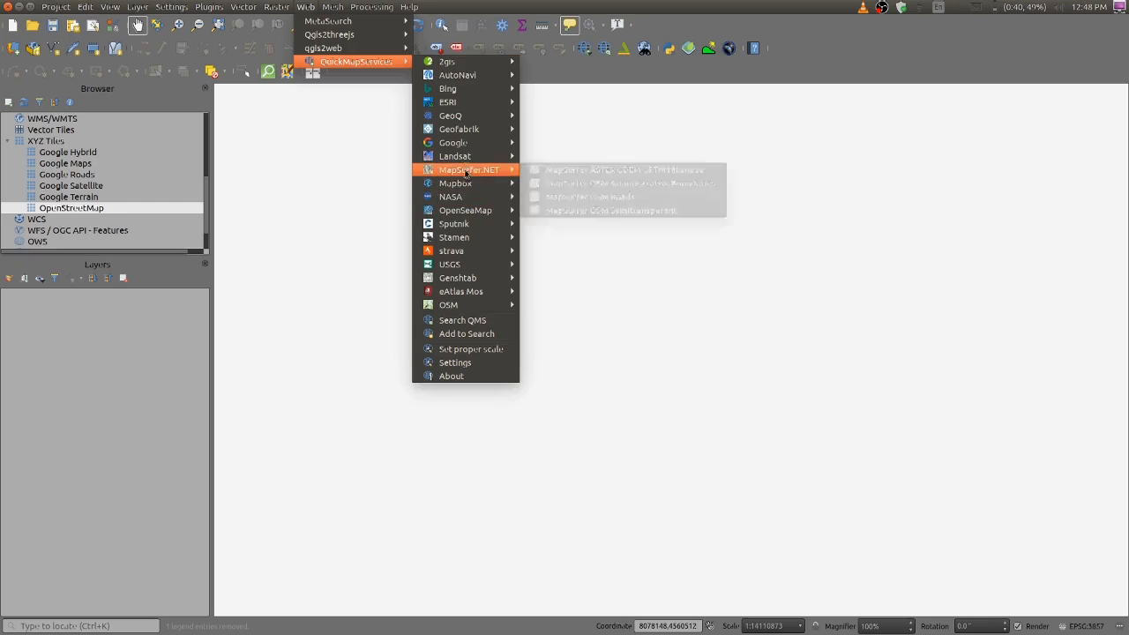
mouse_move(473, 242)
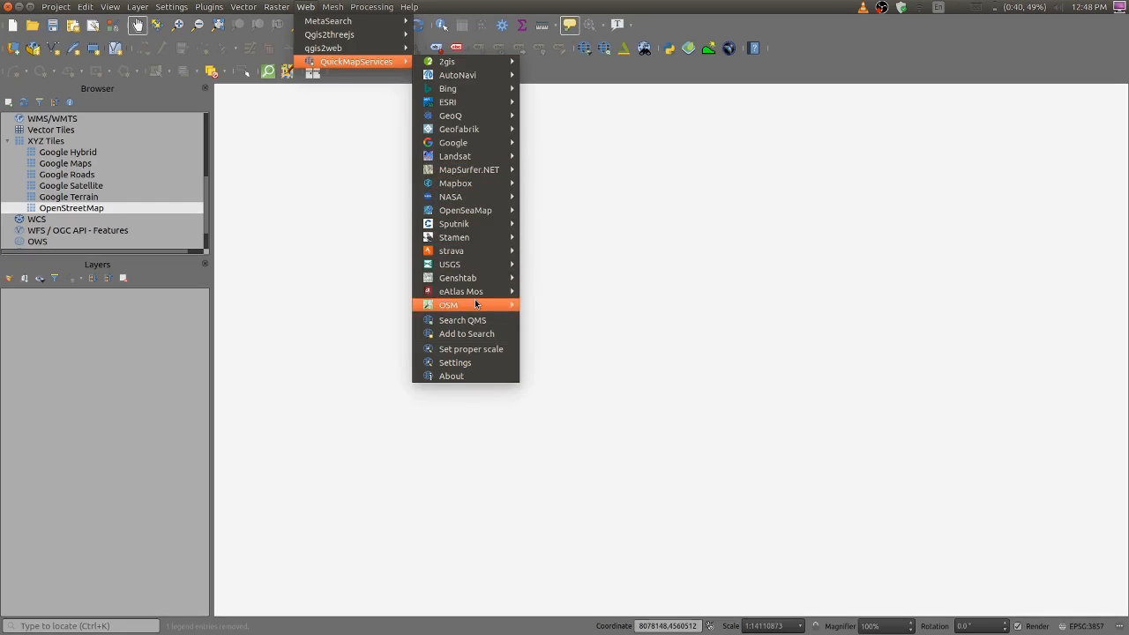
mouse_move(475, 304)
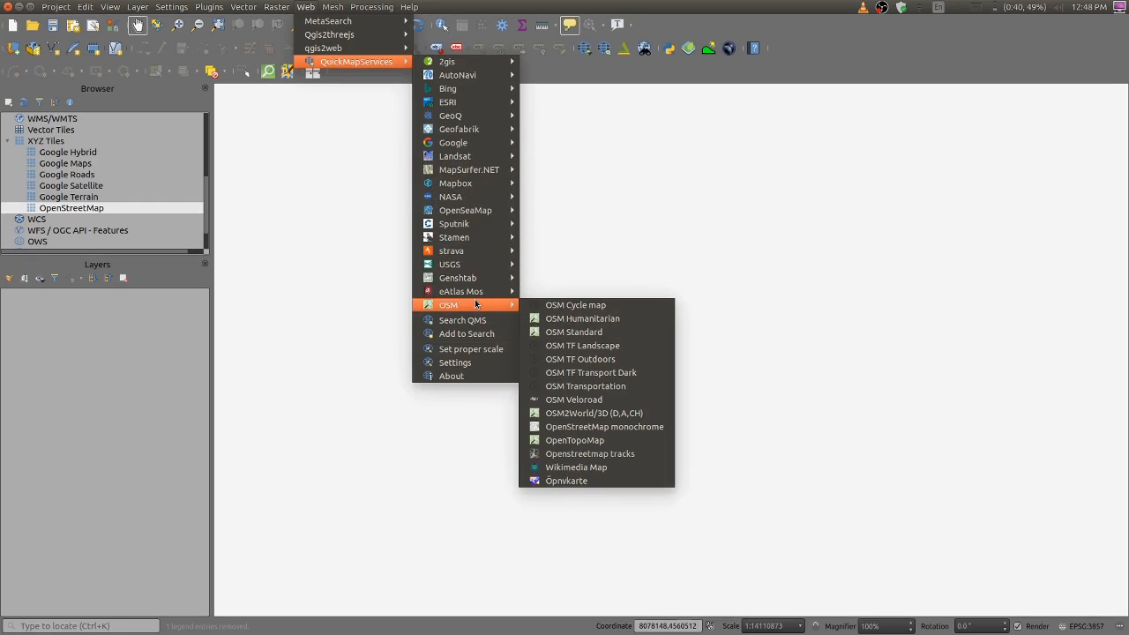
left_click(566, 333)
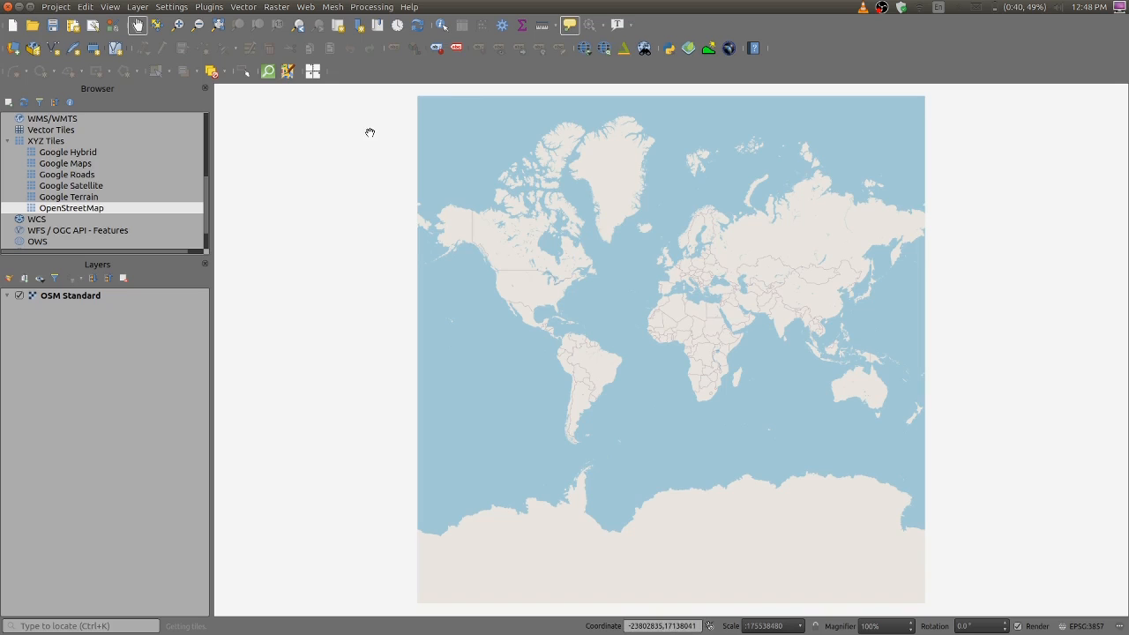
Step: Choose form-1__poi.csv from Documents/Kashmir tutorials as the source for a new delimited text layer
left_click(137, 7)
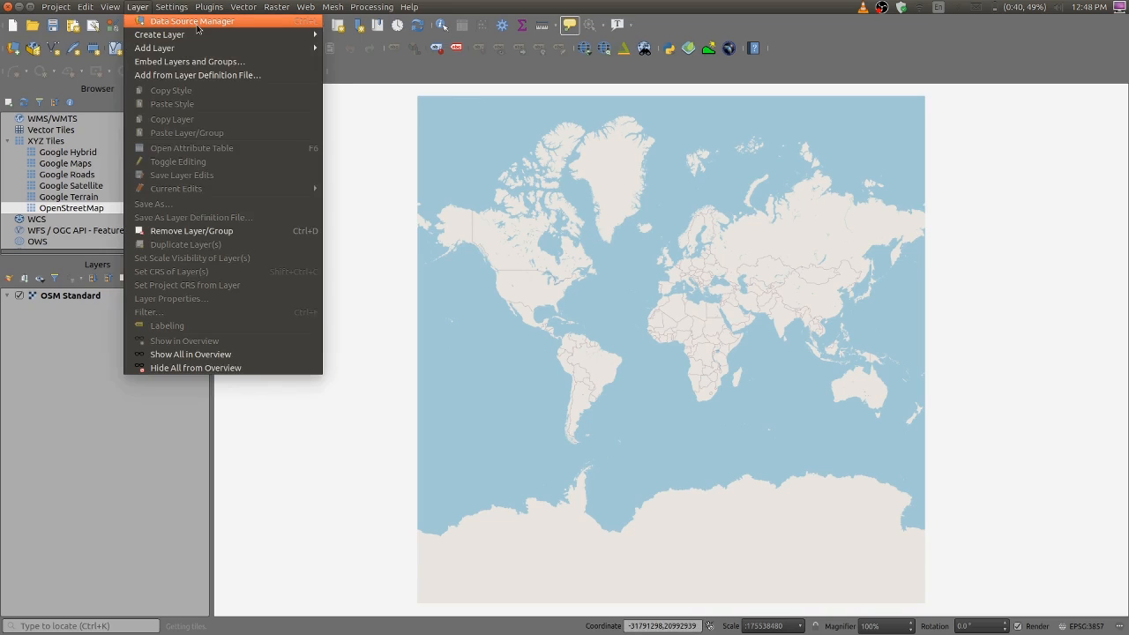
left_click(197, 22)
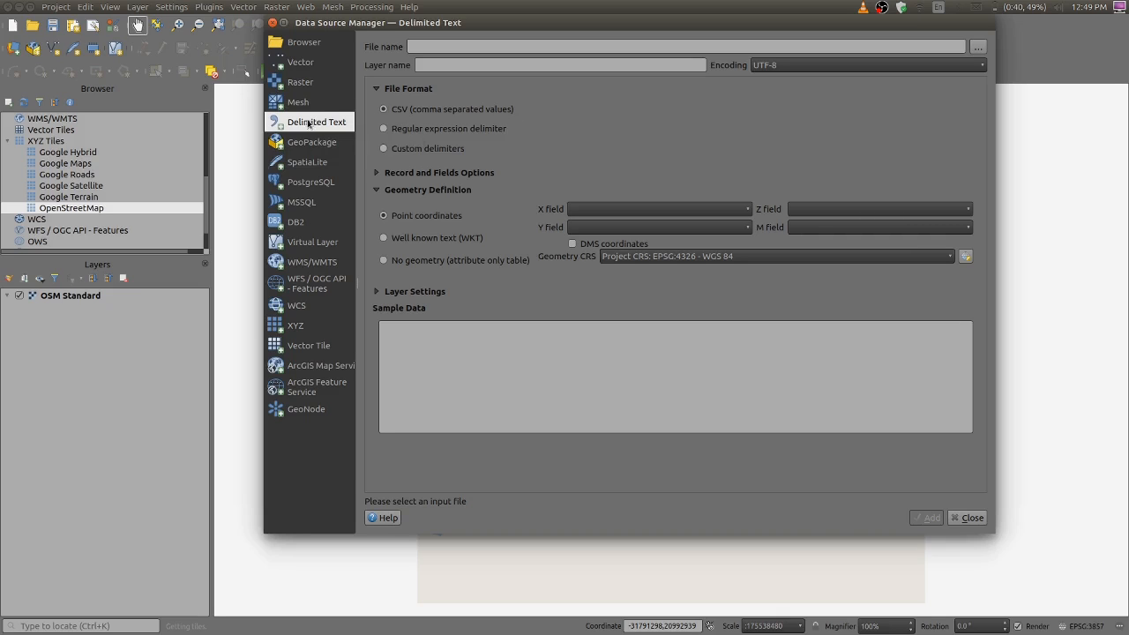
left_click(979, 51)
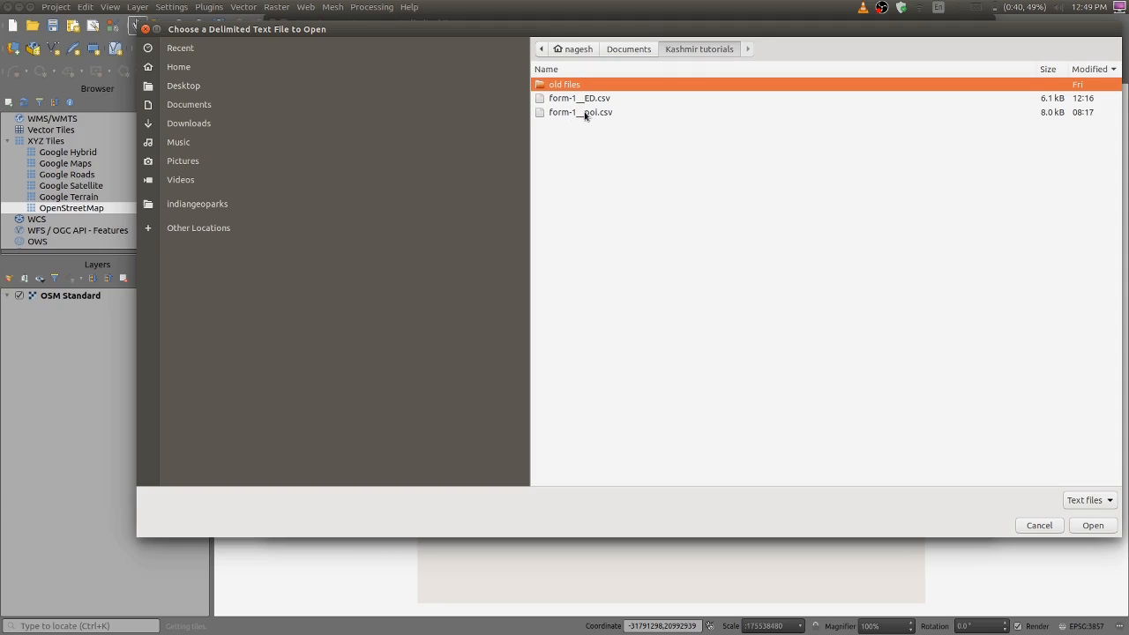
left_click(576, 111)
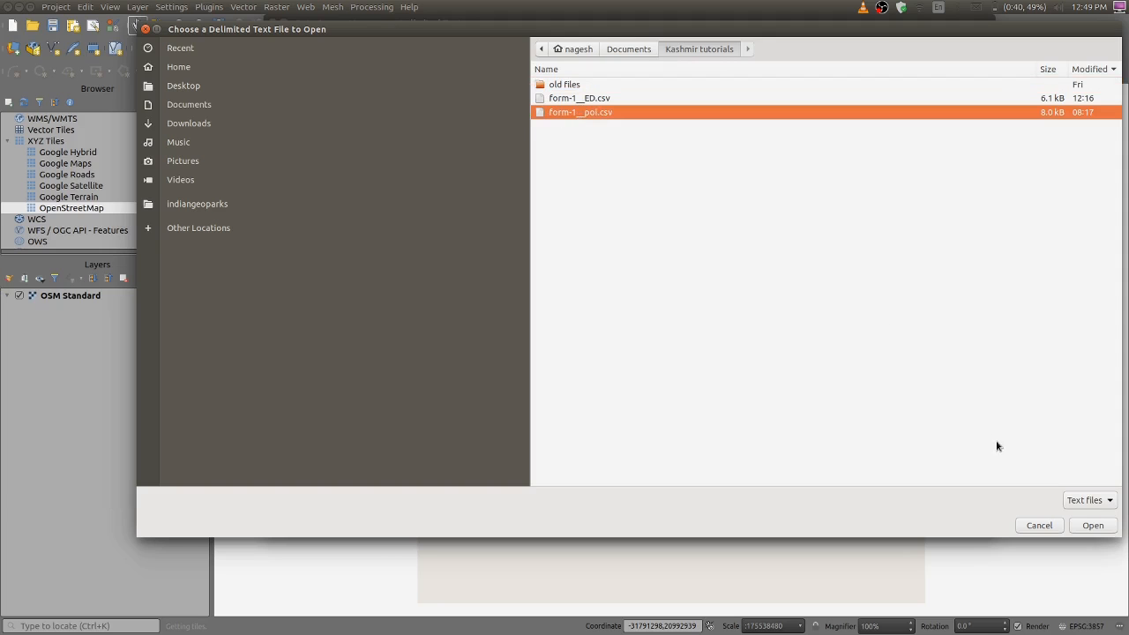
left_click(1091, 526)
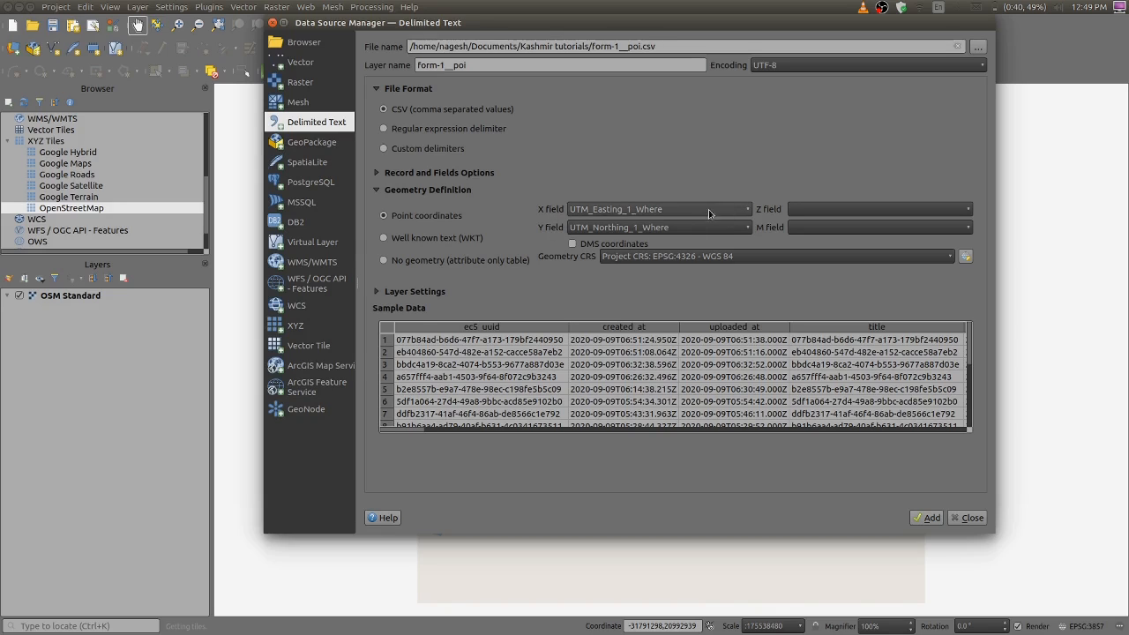
Step: Set the X field to long_1_Where and the Y field to lat_1_Where, and add the point layer to the project
left_click(747, 213)
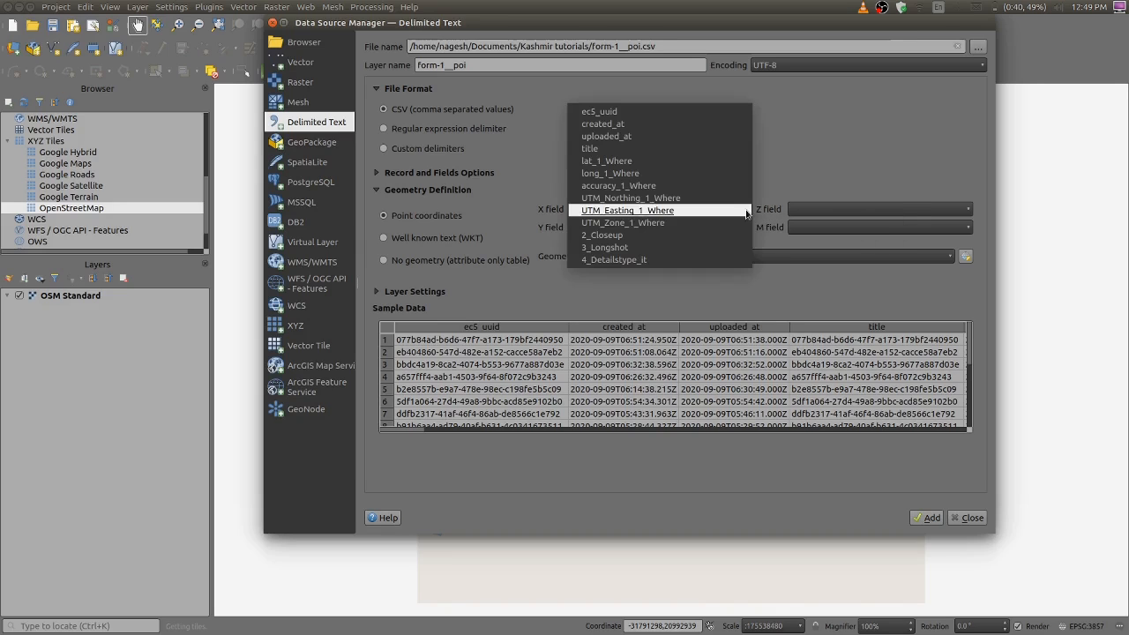
left_click(683, 174)
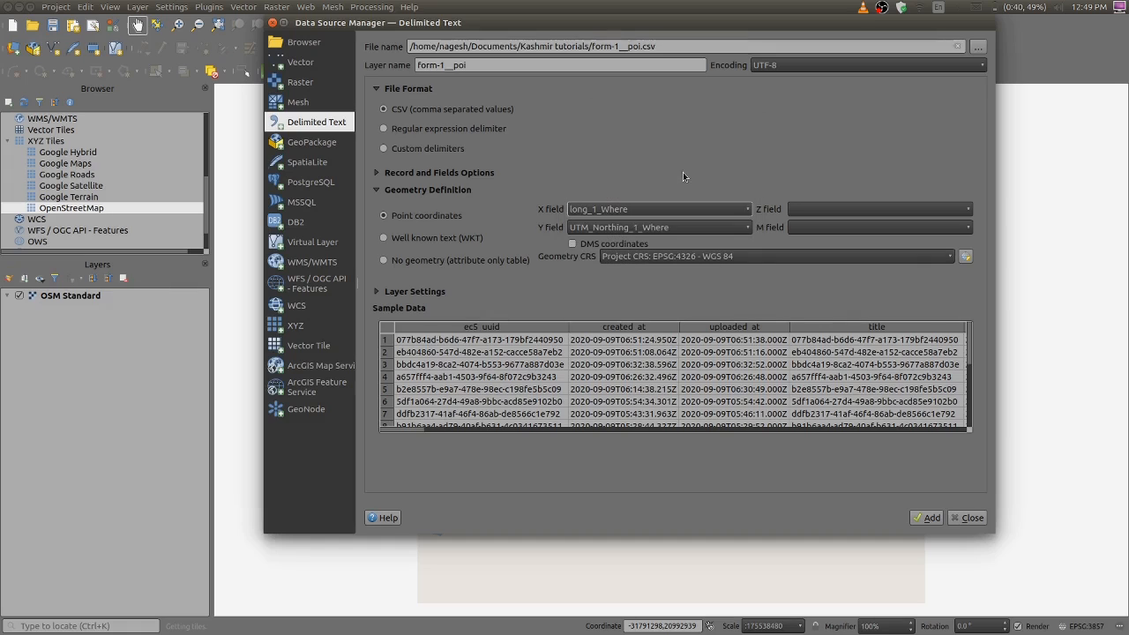
left_click(746, 228)
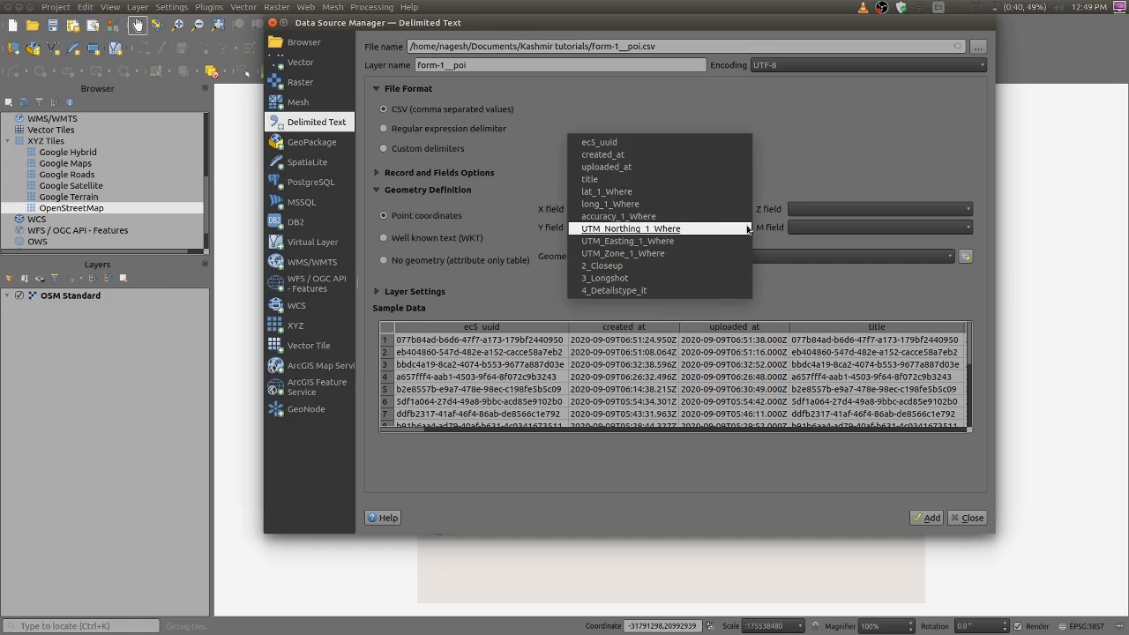
left_click(713, 190)
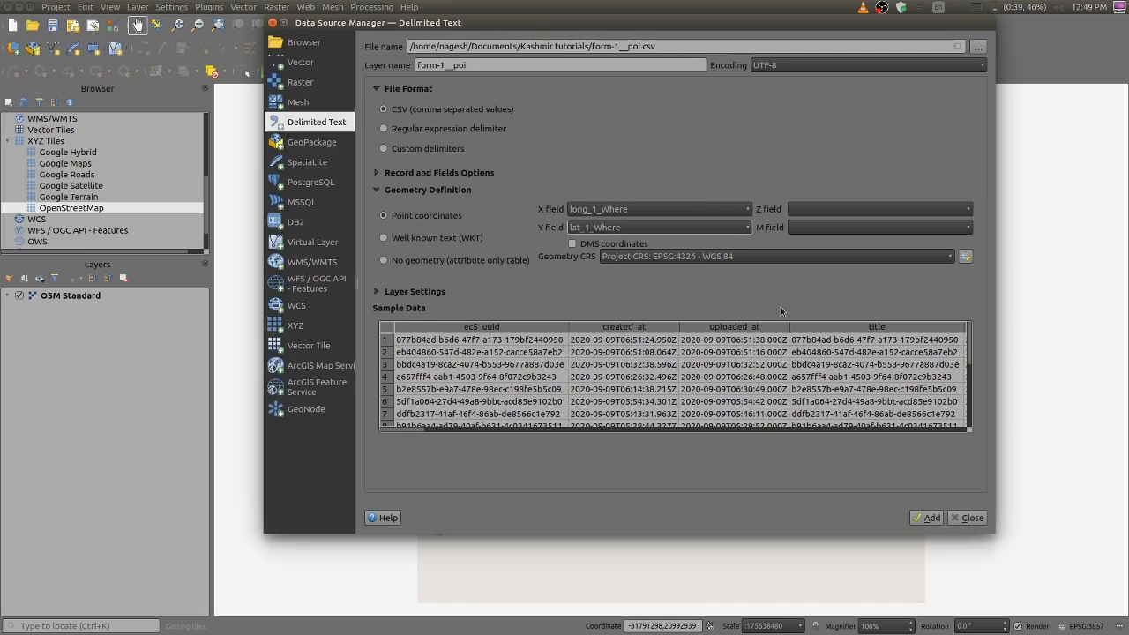
left_click(931, 519)
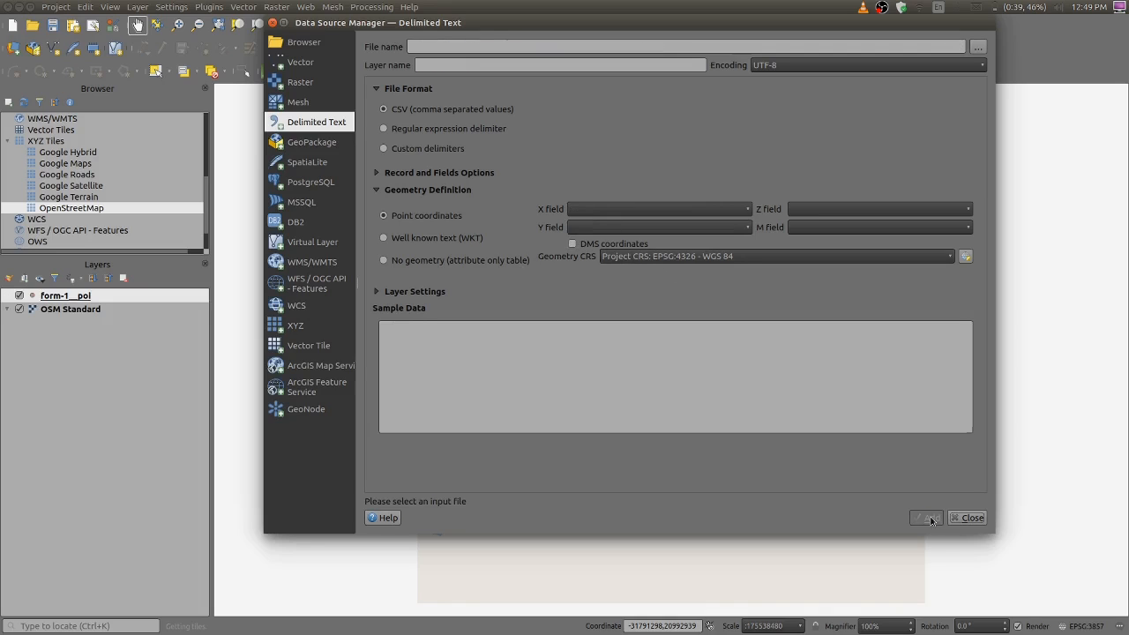
left_click(971, 518)
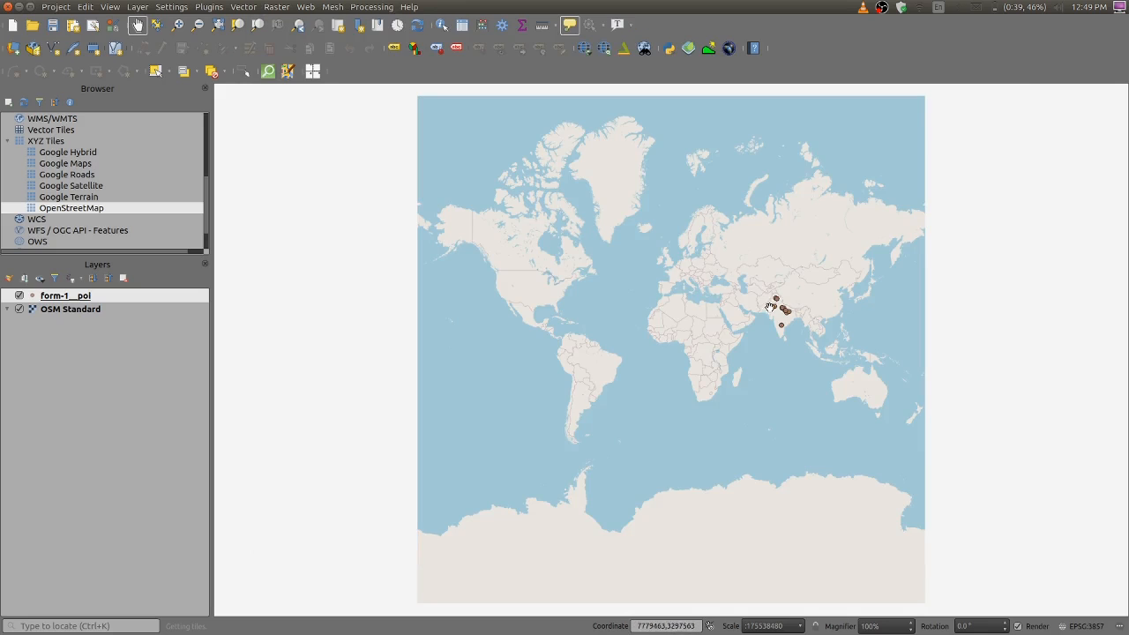
Step: Examine the distribution of the survey points over India, closing in on the north of the country
mouse_move(786, 309)
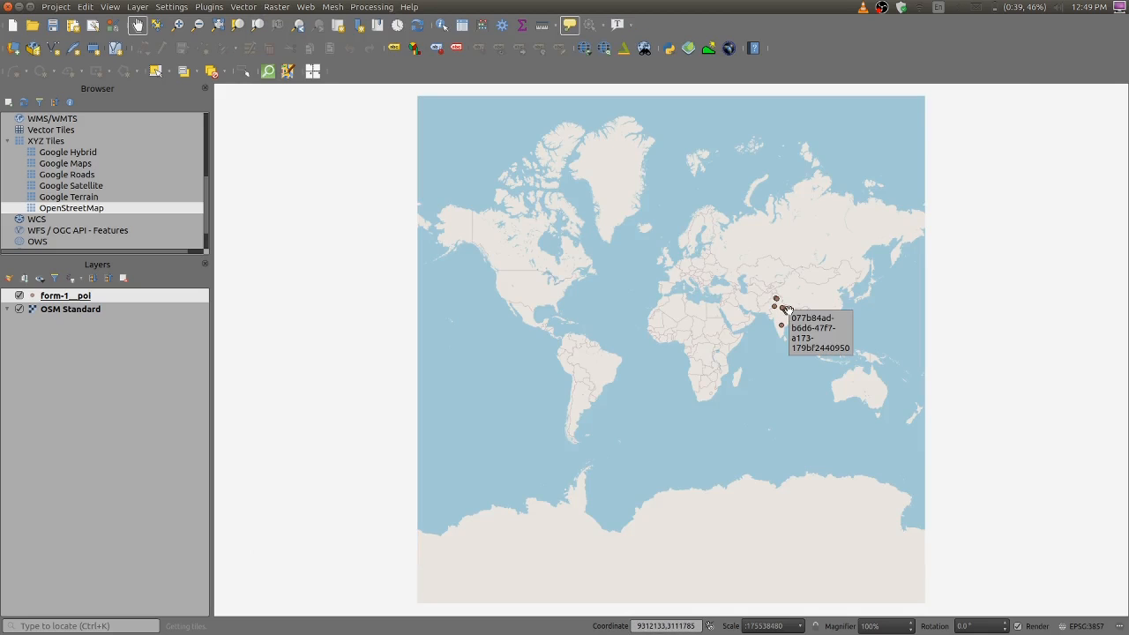
scroll(784, 306, "up", 4)
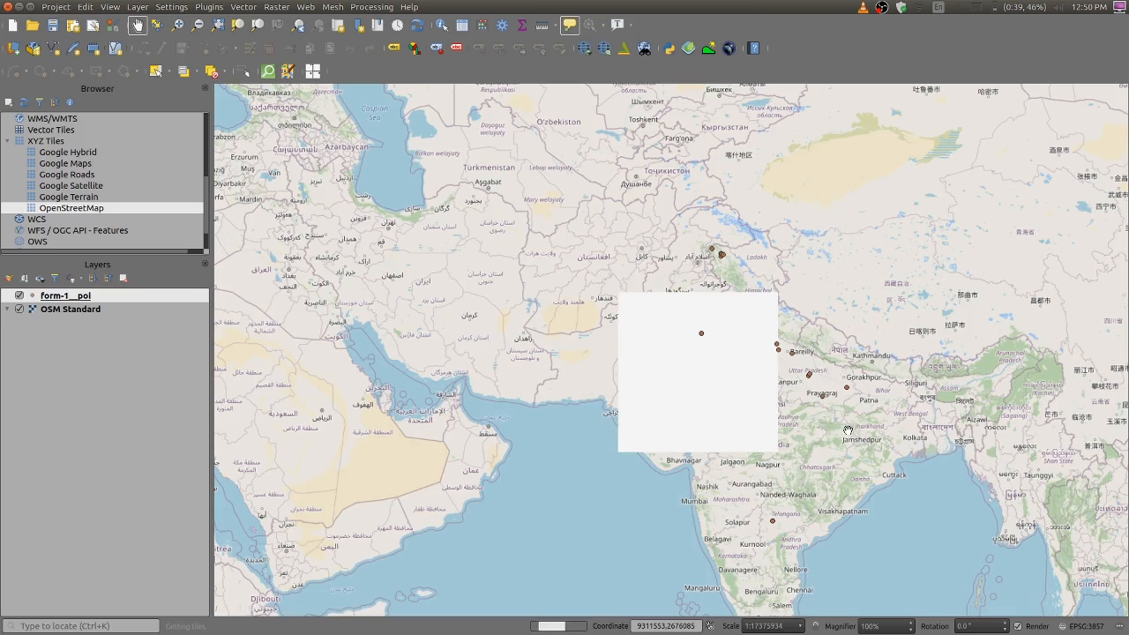
left_click_drag(844, 416, 624, 318)
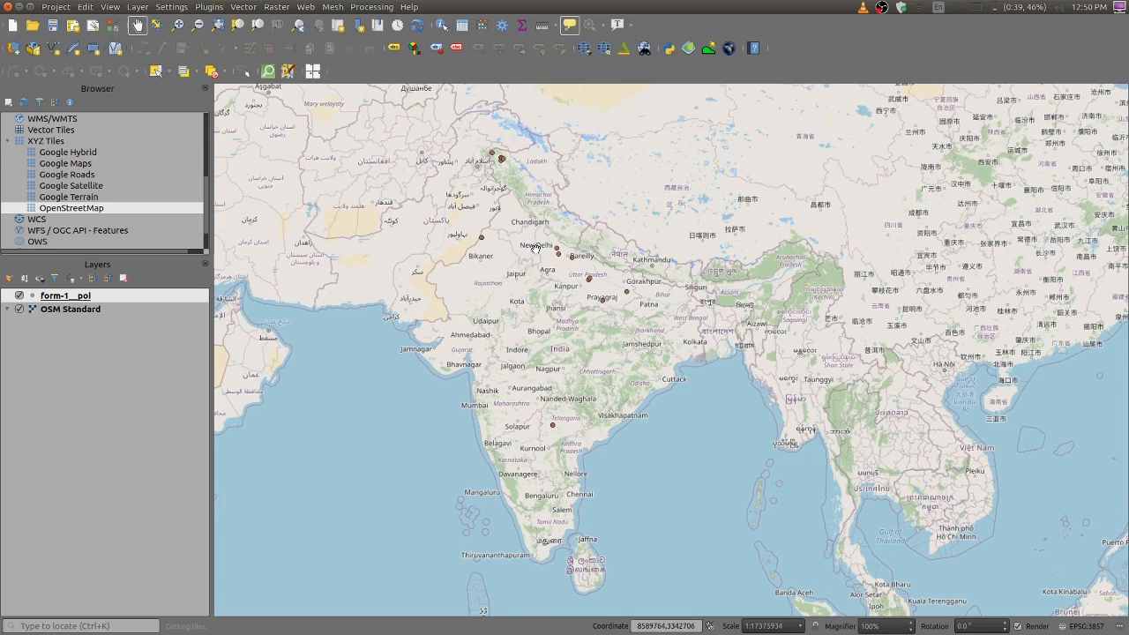
scroll(535, 249, "up", 2)
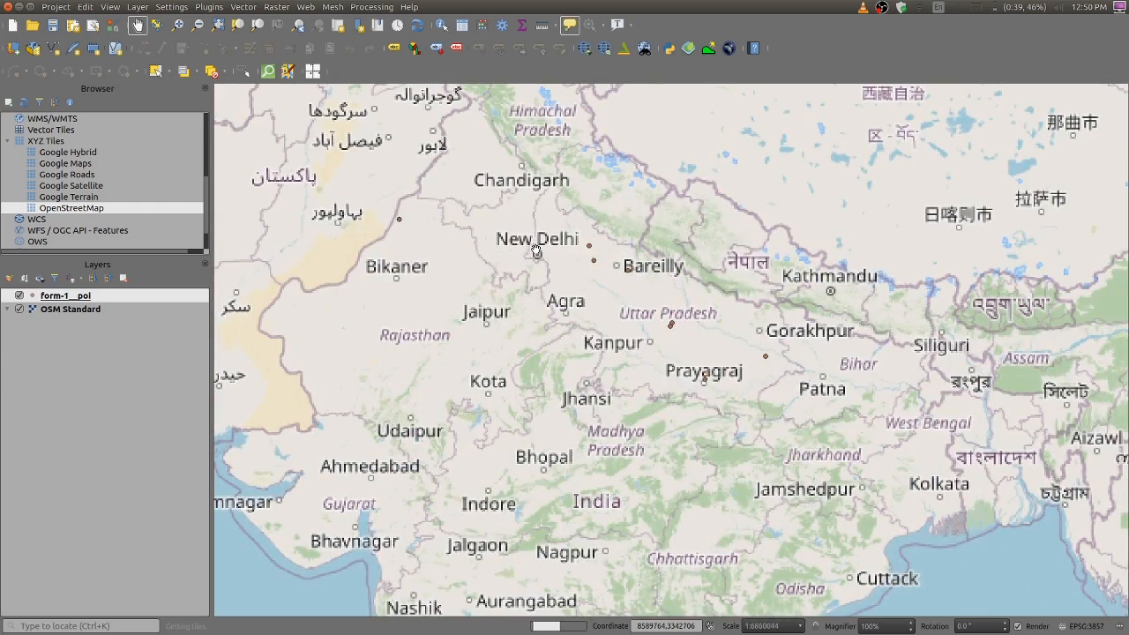
left_click_drag(536, 251, 540, 264)
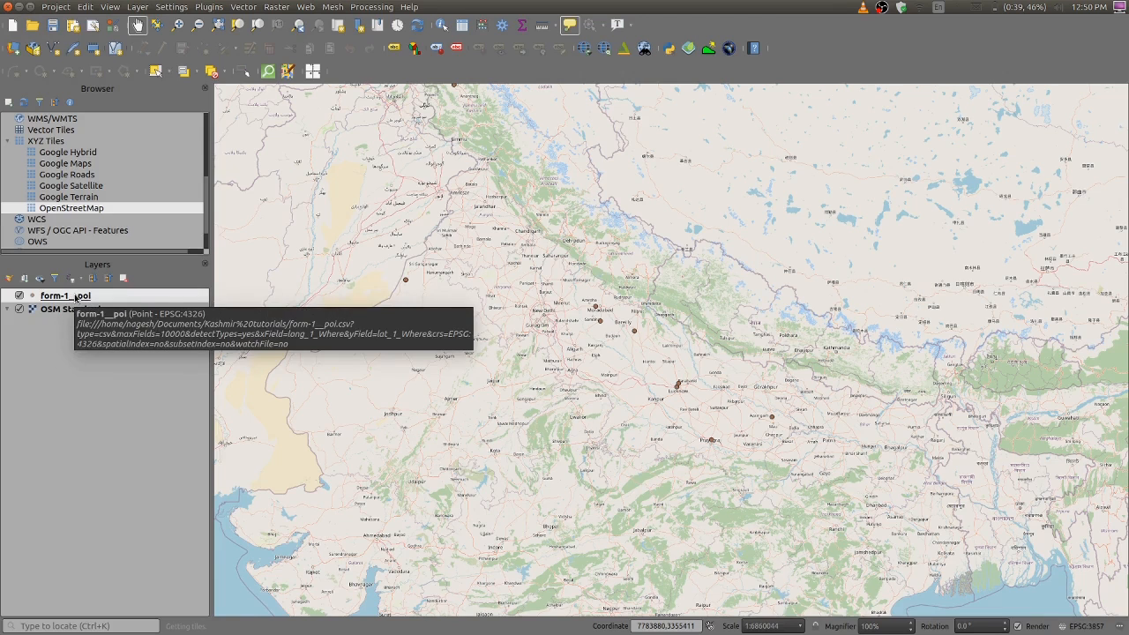
Step: Review the form-1__poi attribute table sorted by latitude and by longitude, widen the 2_Closeup column to inspect its photo links, and close the table
right_click(76, 298)
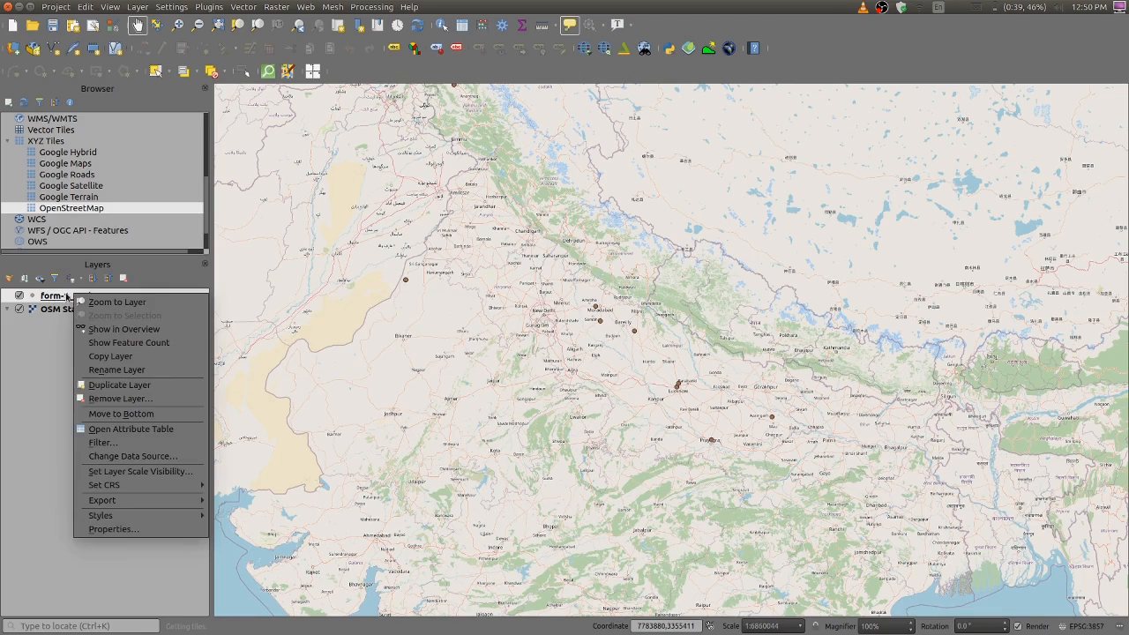
left_click(134, 431)
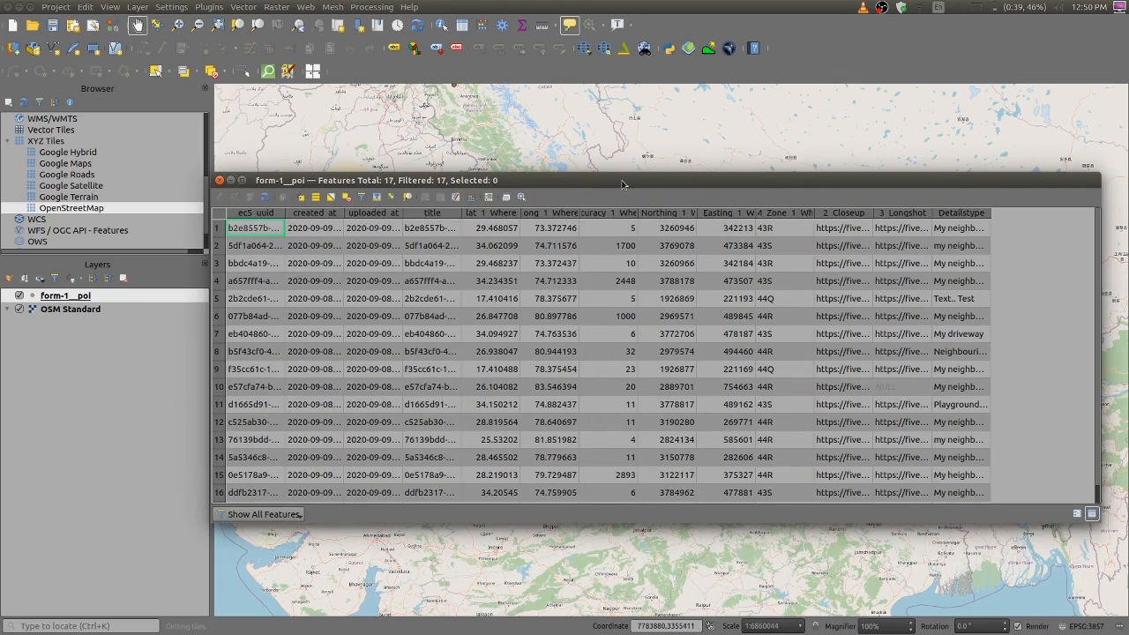
left_click_drag(623, 184, 644, 186)
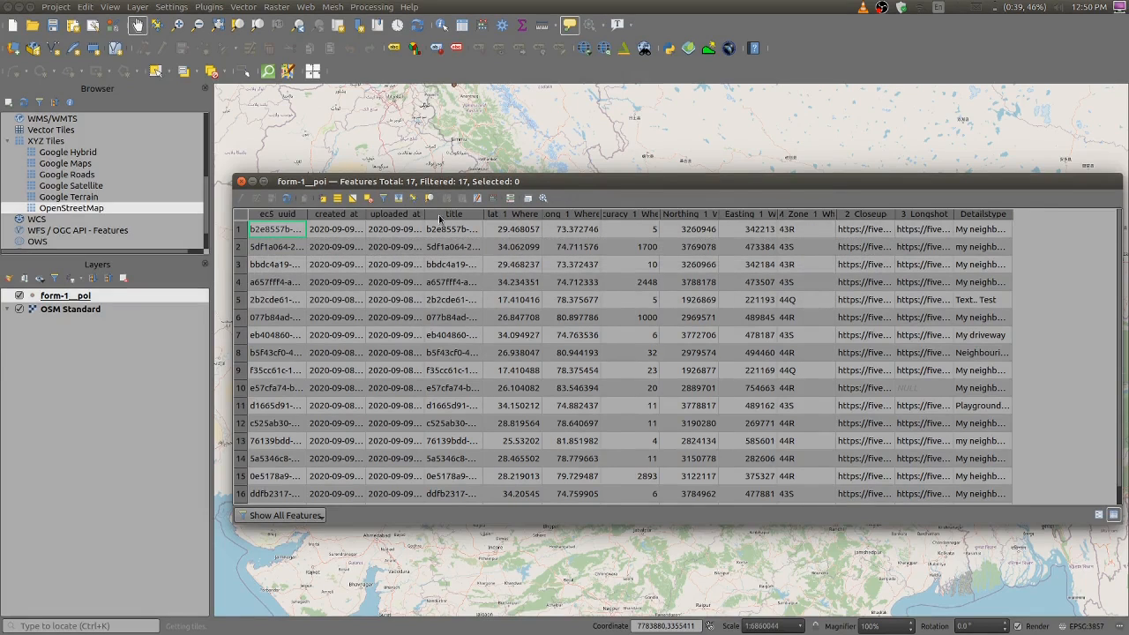
left_click(517, 216)
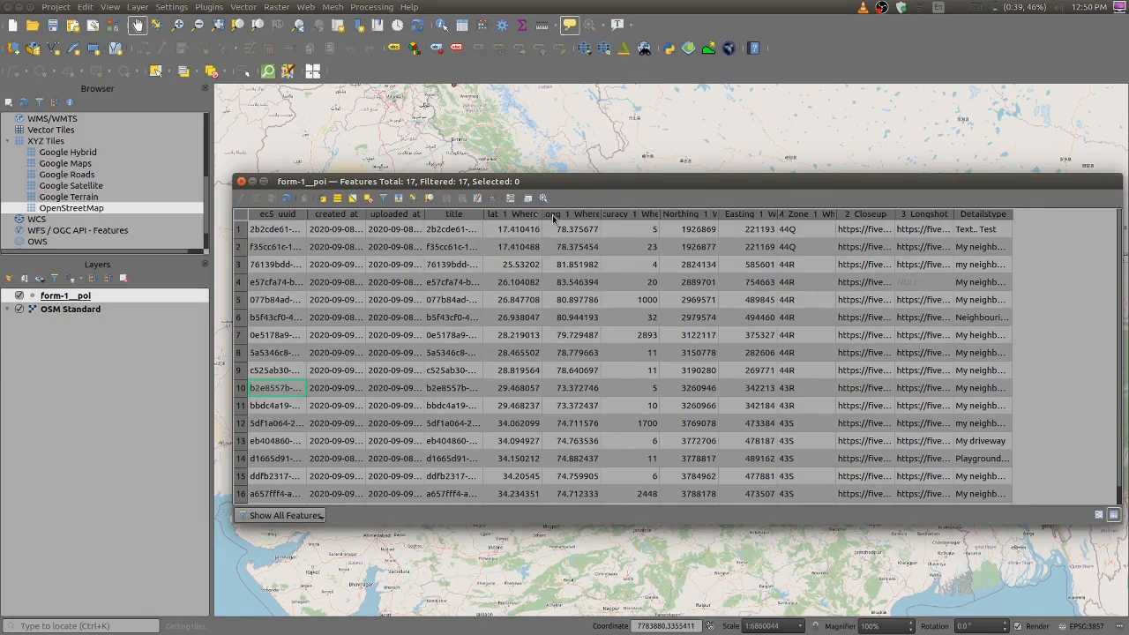
left_click(555, 217)
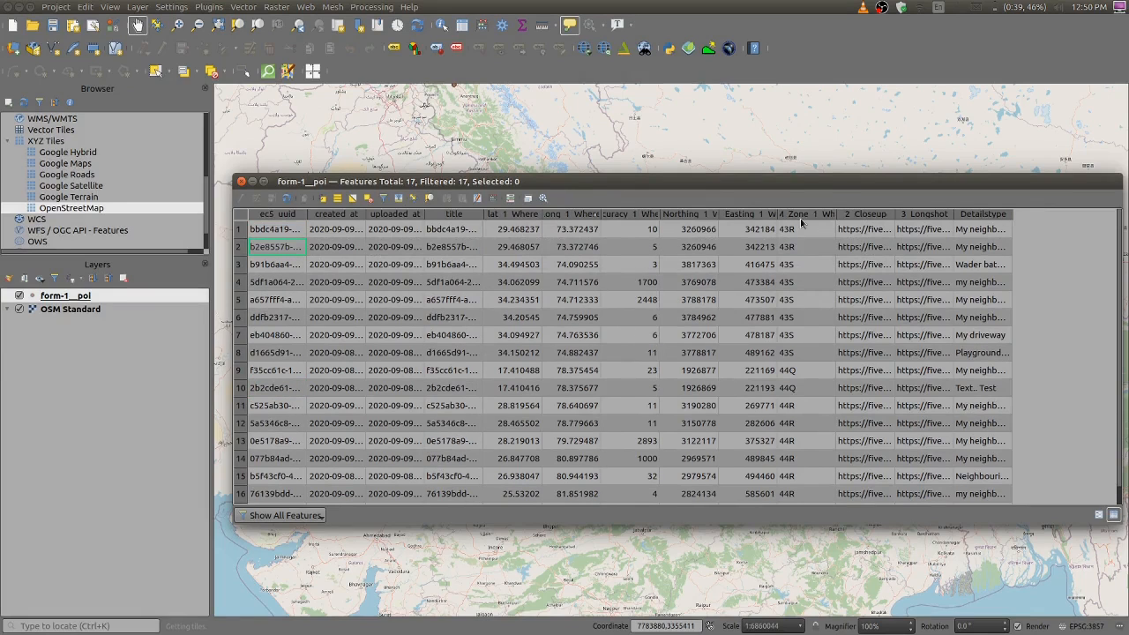
left_click_drag(896, 214, 997, 213)
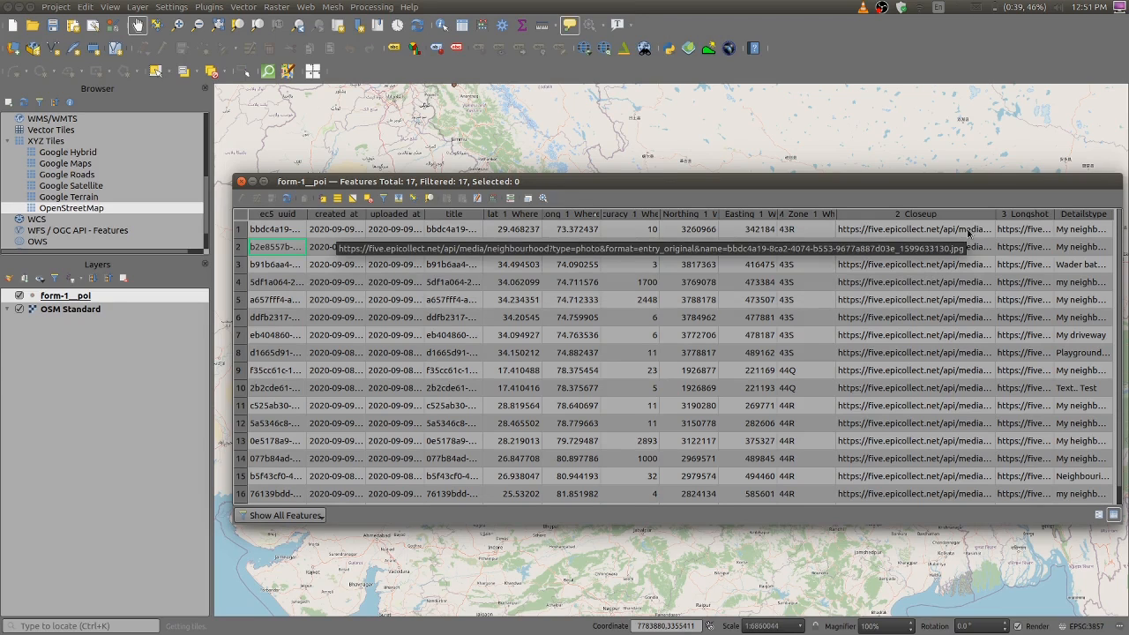
left_click(241, 182)
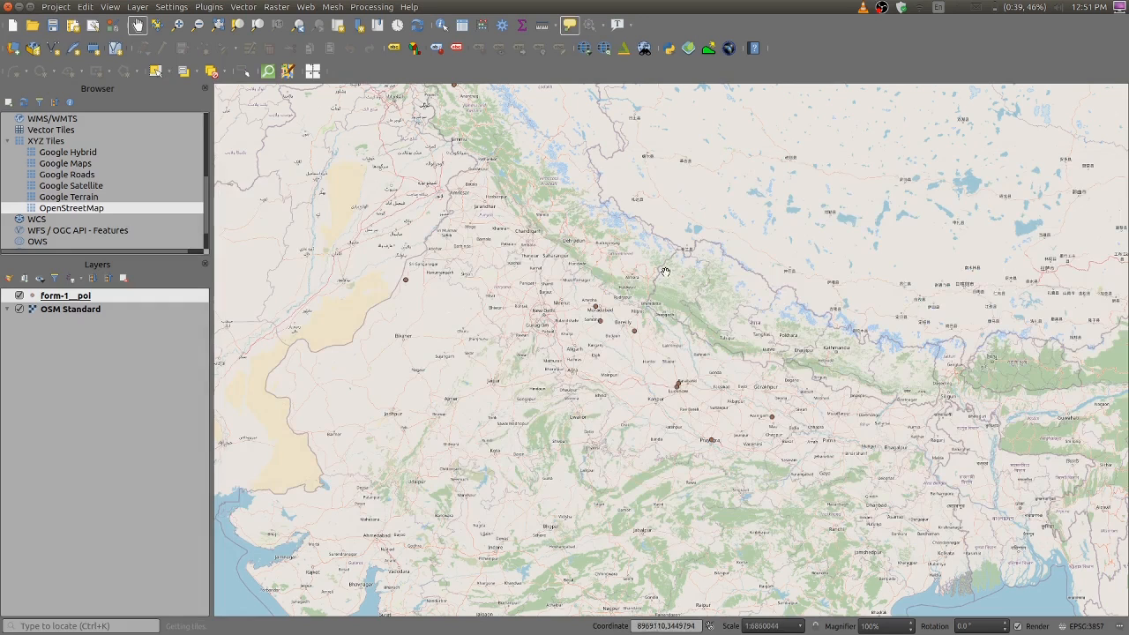